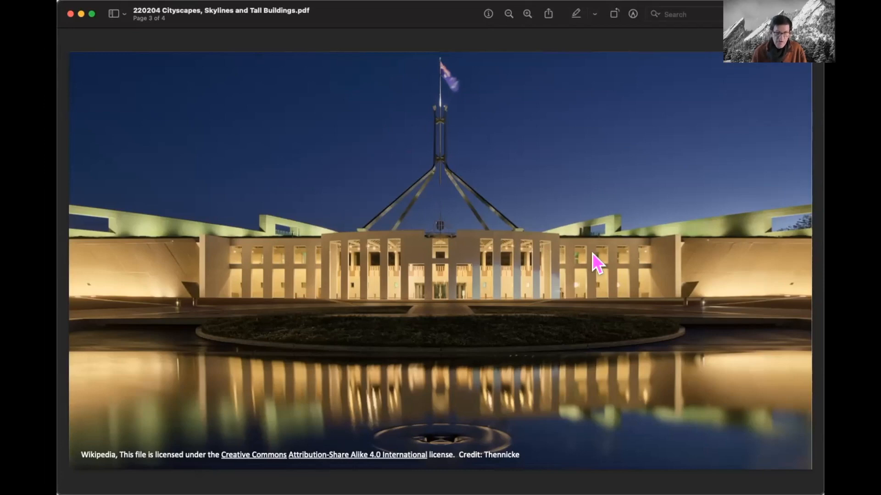
Step: Advance the PDF to the Supermoon 2012 page, switch to Photo Ephemeris in the browser, and reset the map to the current time
key("Down")
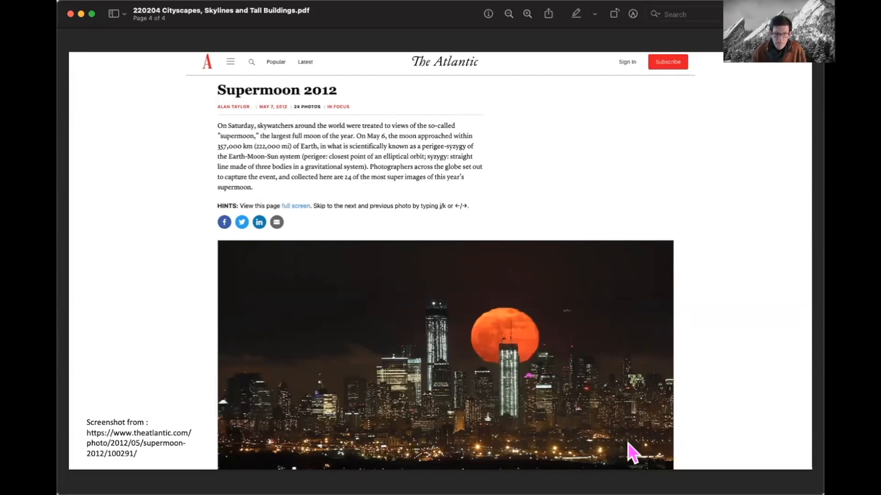
key("super+Tab")
left_click_drag(571, 232, 574, 234)
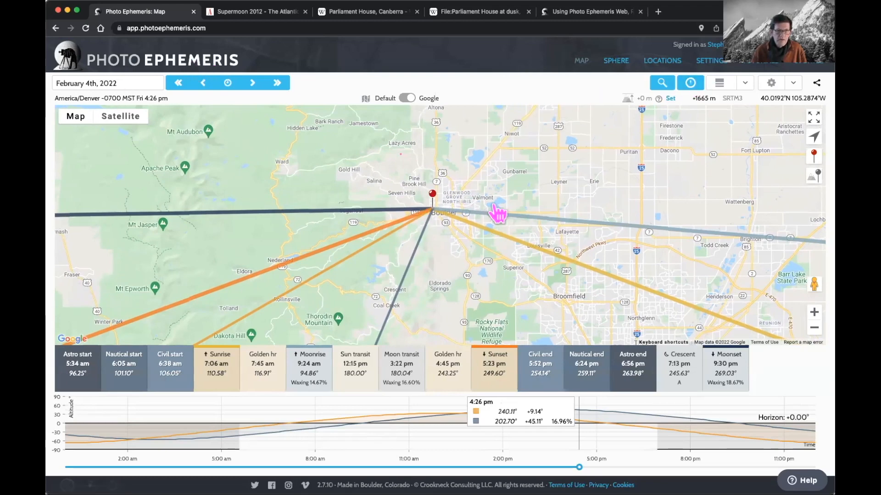
left_click_drag(437, 237, 448, 255)
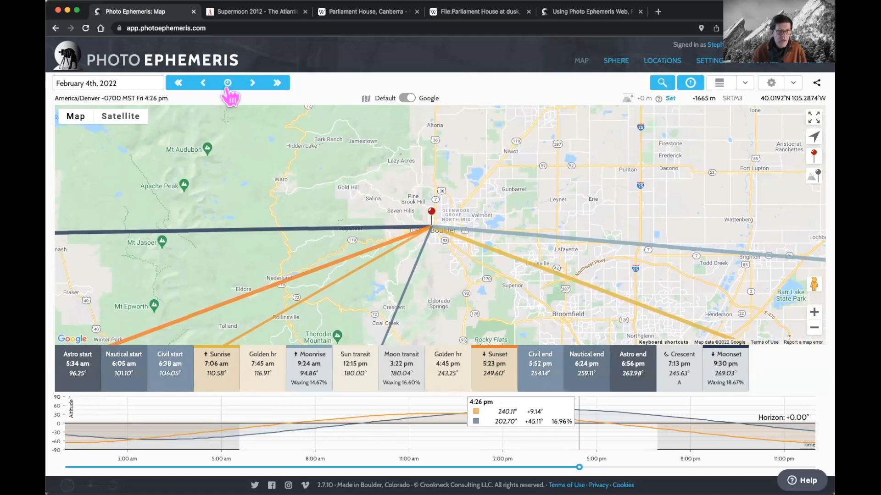
left_click(227, 83)
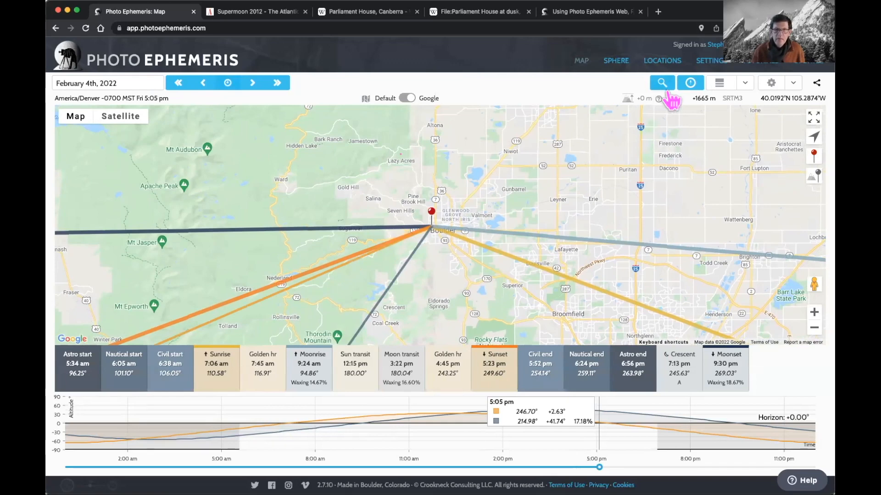
Step: Search for Canberra and move the map pin to the result in the Australian Capital Territory, Australia
left_click(661, 85)
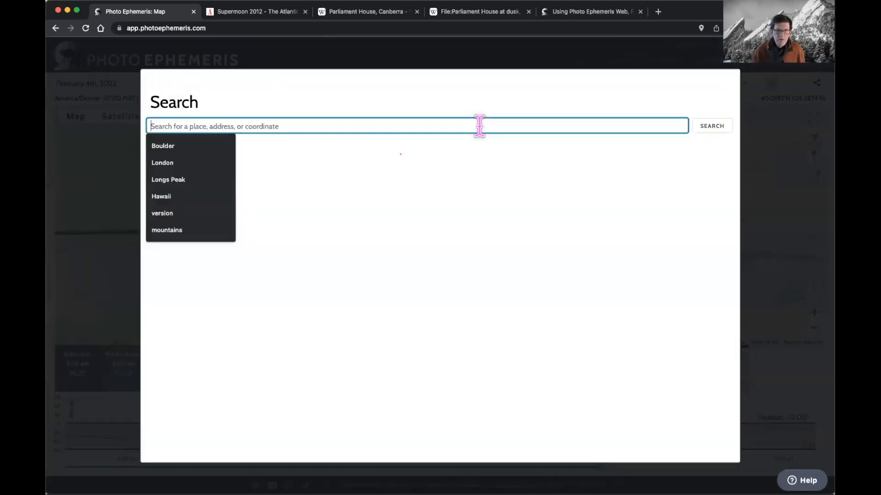
type("Canberra")
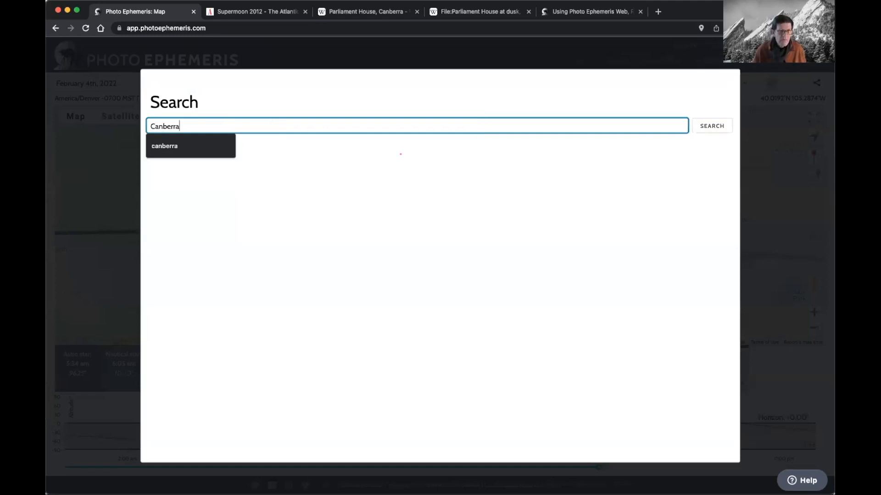
key("Return")
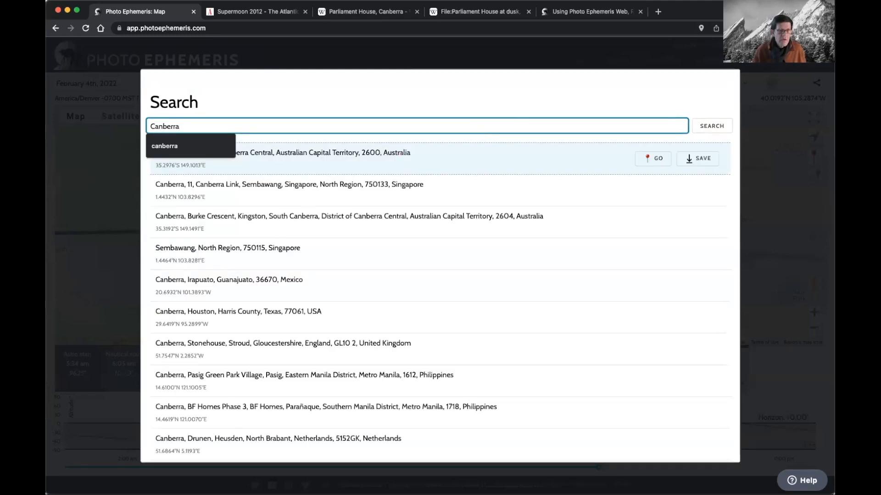
left_click(652, 160)
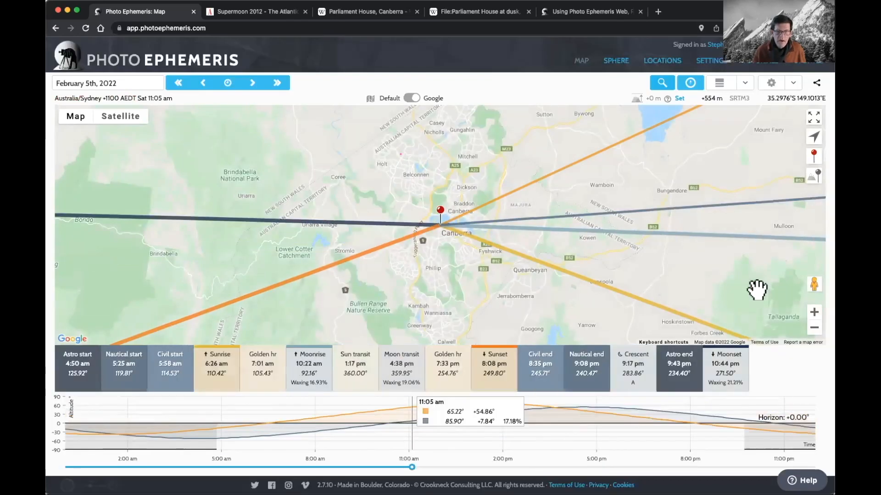
left_click(814, 313)
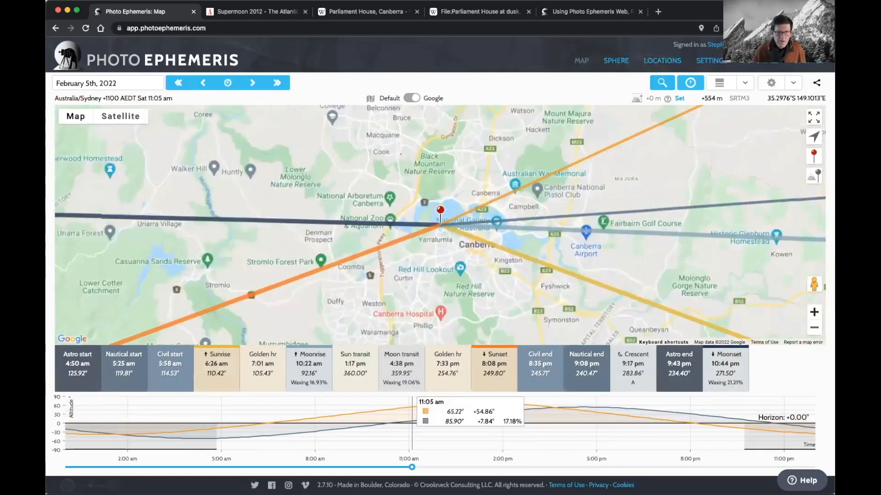
left_click(814, 313)
left_click_drag(741, 302, 617, 289)
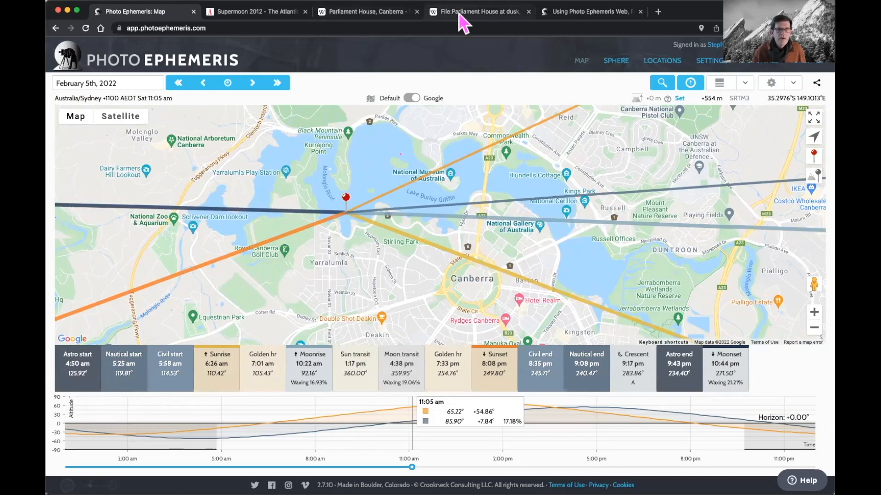
Step: Check the Parliament House dusk photo on Wikipedia and load the saved location "Webinar - Australian Parliament Building", filtering the saved locations by "webina"
left_click(461, 17)
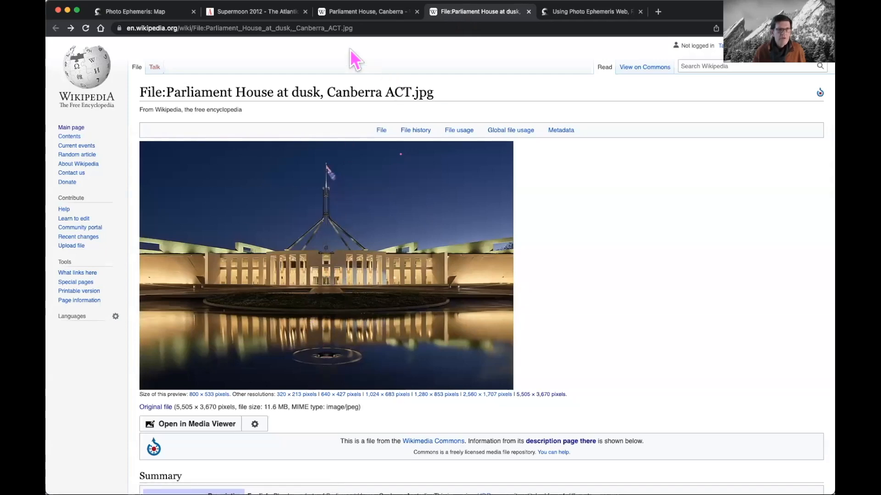
left_click(150, 15)
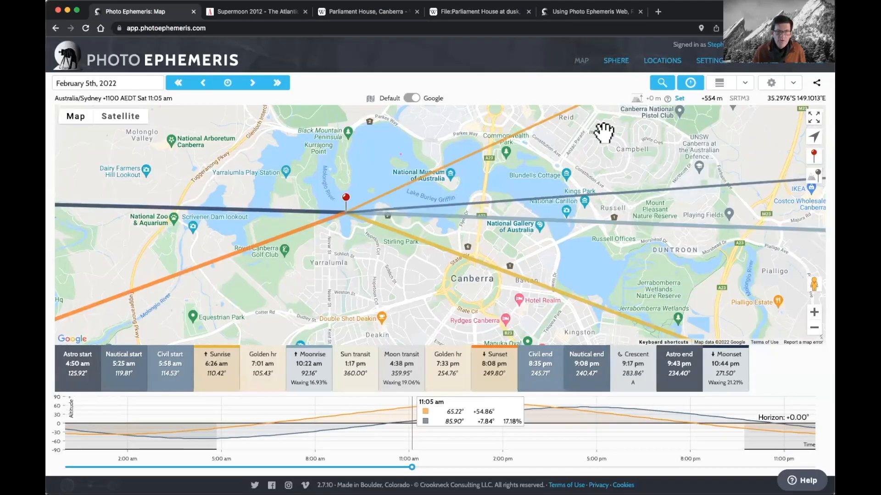
left_click(656, 62)
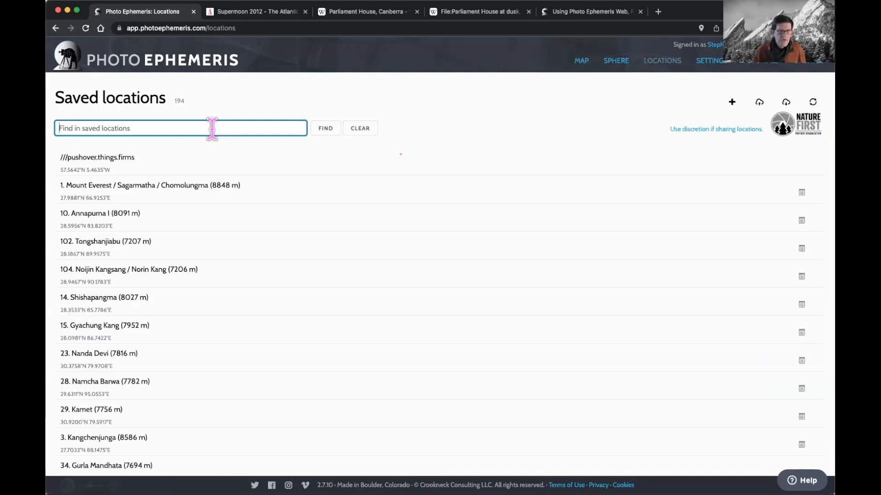
type("webina")
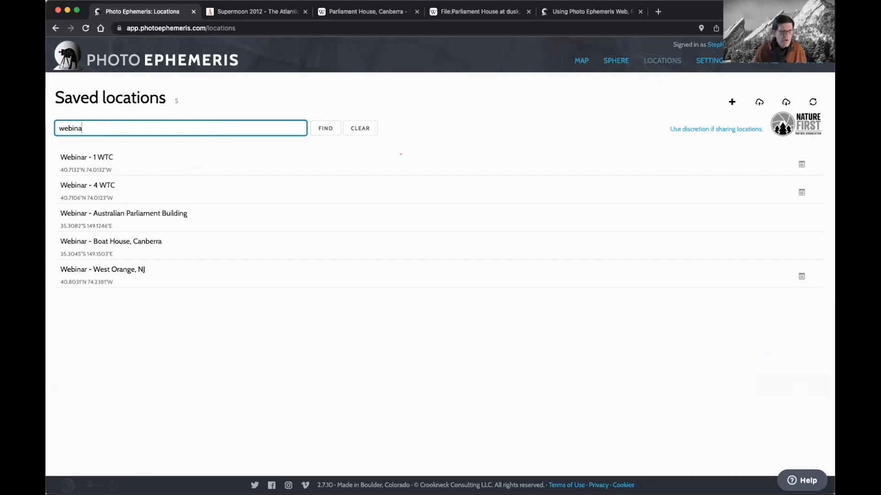
left_click(255, 216)
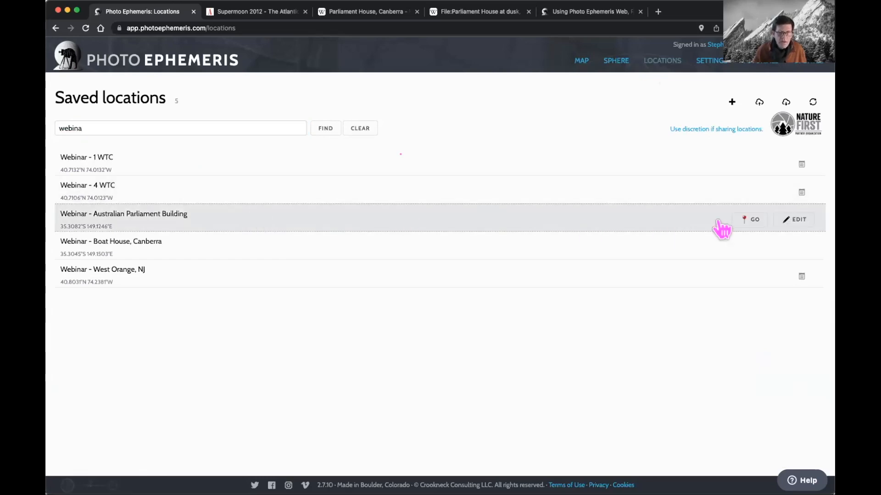
left_click(749, 221)
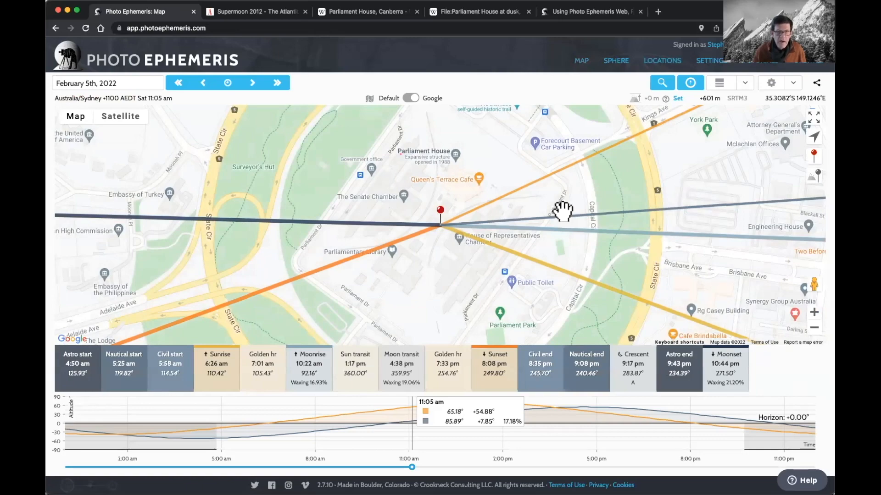
Step: Examine Parliament House and its surroundings in satellite imagery, and return to the standard map
left_click(123, 117)
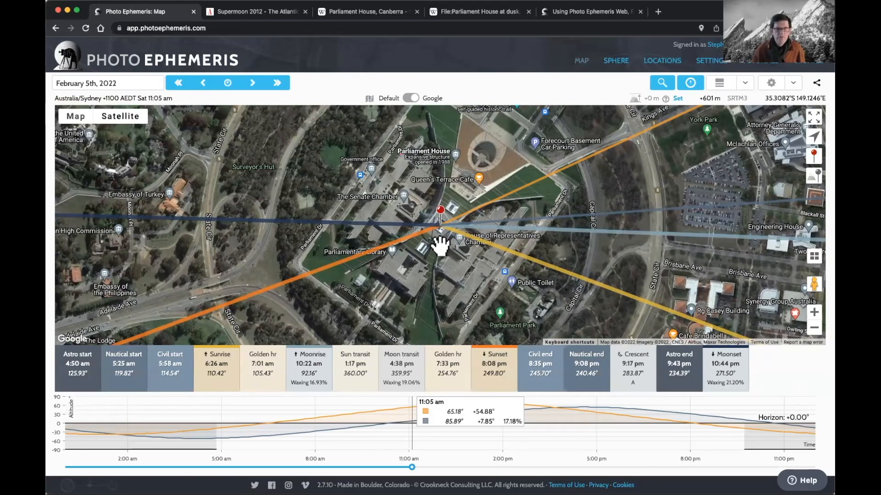
left_click(814, 328)
left_click(815, 327)
left_click(814, 327)
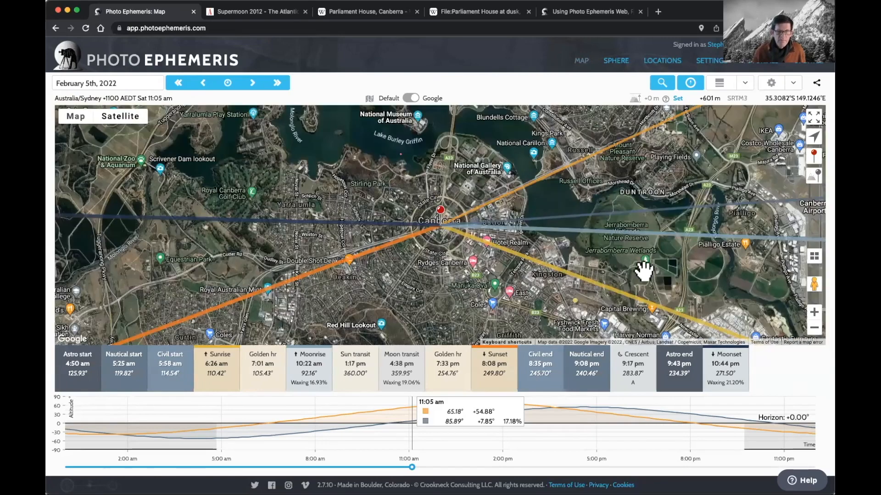
left_click_drag(615, 272, 600, 304)
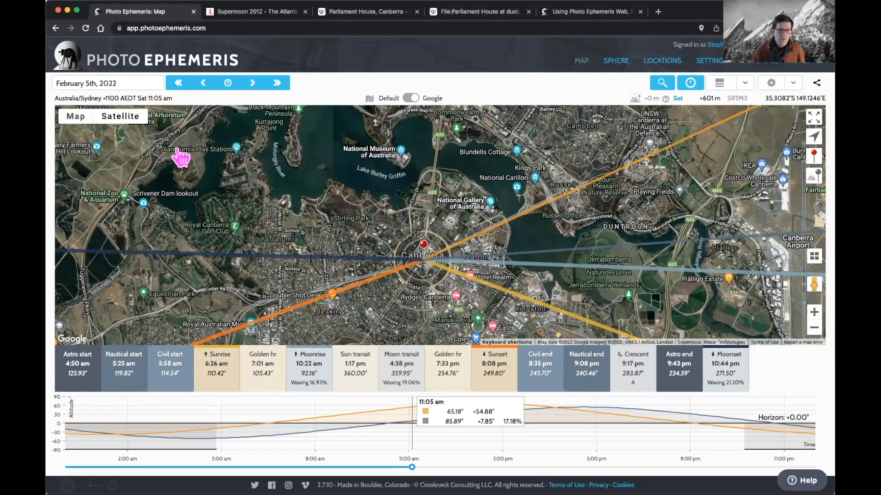
left_click(78, 120)
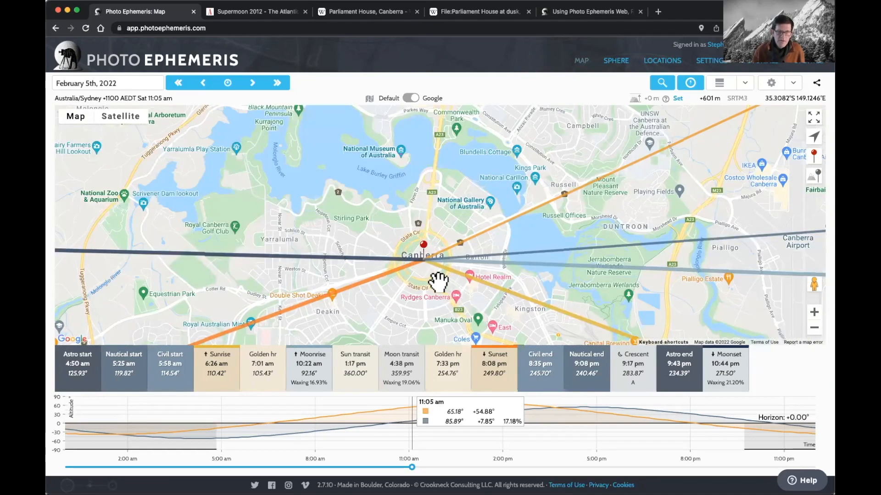
left_click_drag(441, 281, 441, 290)
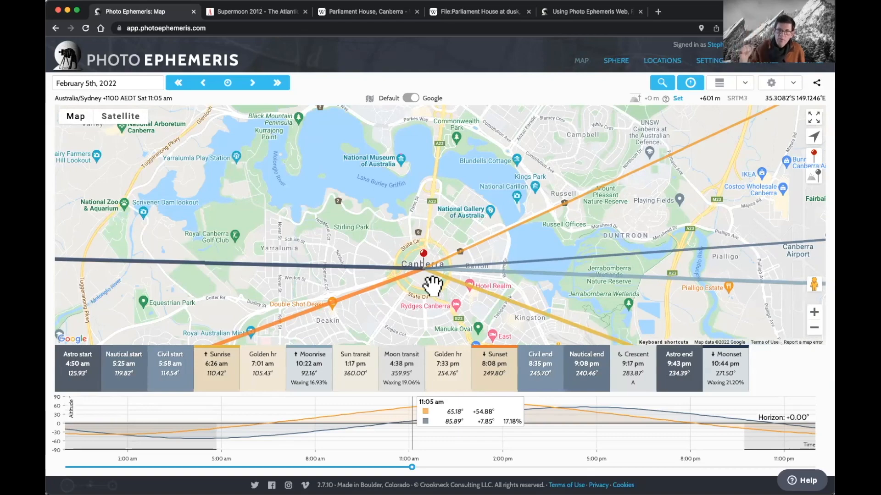
Step: Review the flagpole in the Wikipedia Parliament House photo, and look around a Street View in Parkes just north of the pin
left_click(469, 13)
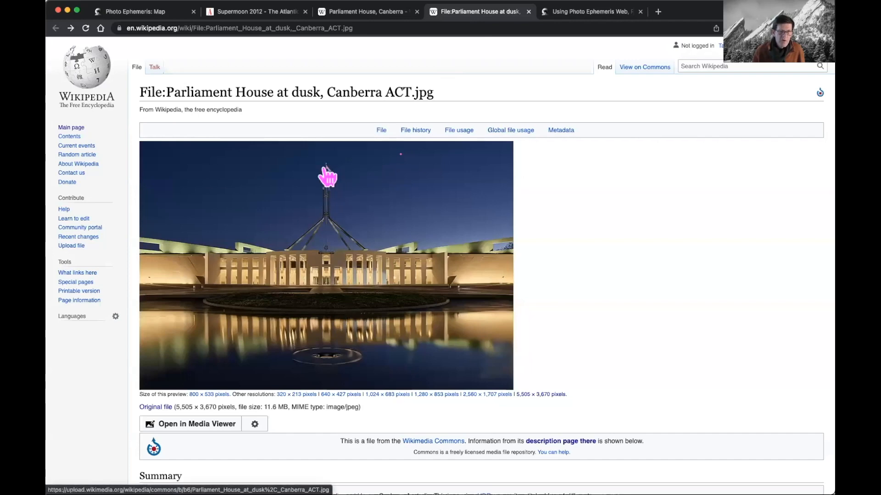
left_click(137, 12)
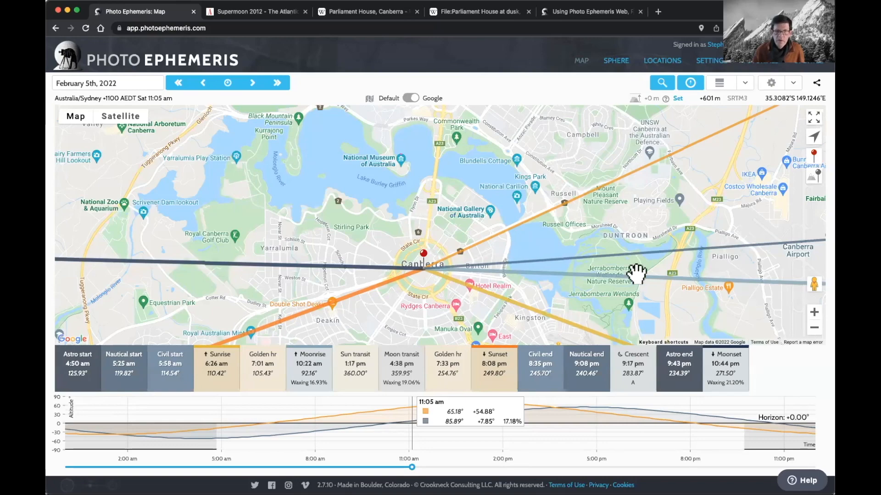
left_click_drag(809, 285, 415, 229)
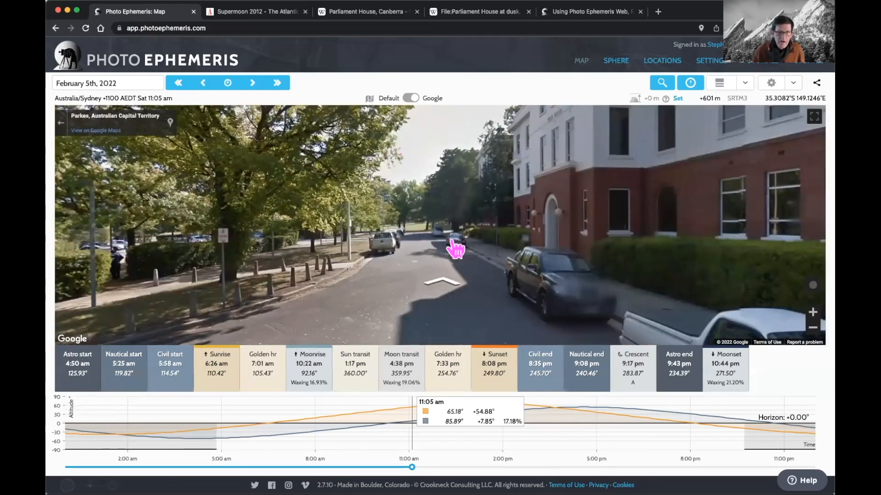
left_click_drag(706, 236, 186, 225)
left_click_drag(513, 217, 152, 222)
left_click_drag(486, 235, 195, 238)
left_click_drag(399, 269, 285, 265)
left_click_drag(443, 261, 269, 275)
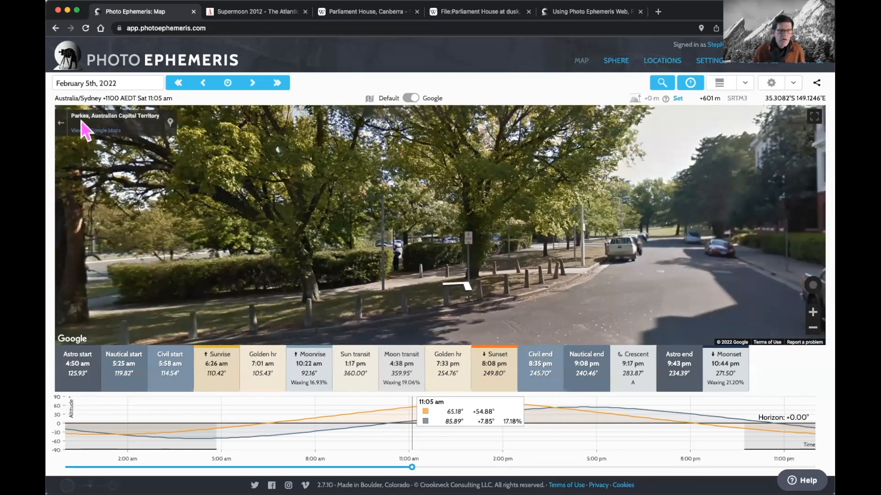
left_click(61, 123)
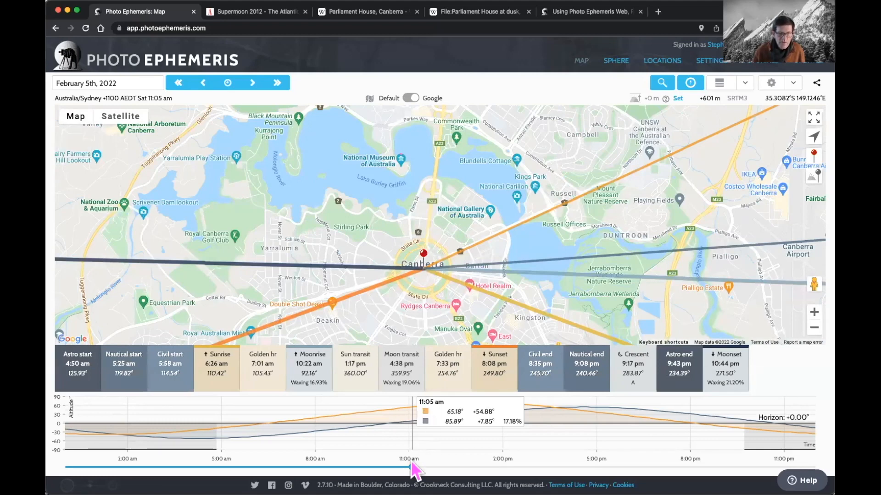
Step: Set the time for February 5th, 2022 to 3:38 pm
left_click_drag(411, 465, 579, 468)
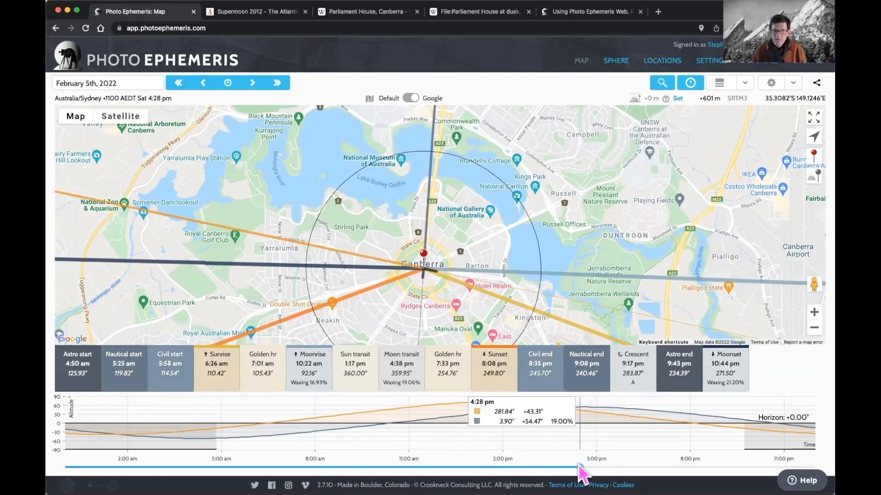
left_click_drag(578, 467, 554, 467)
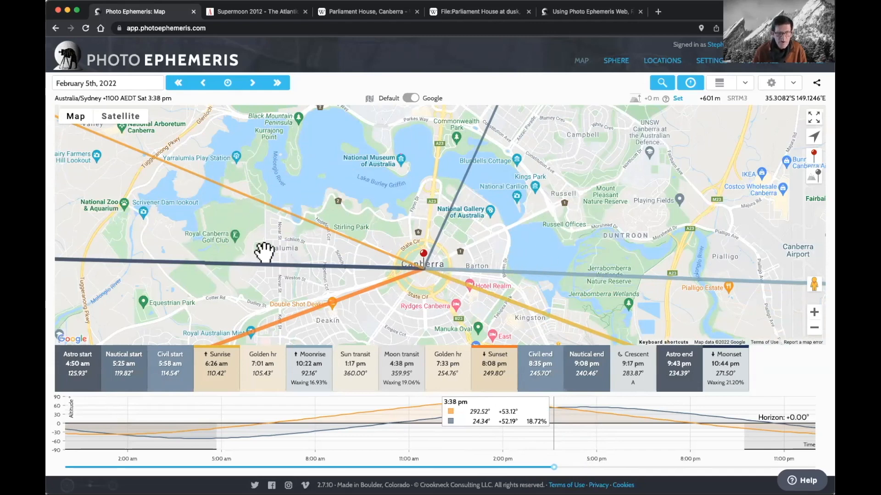
left_click_drag(515, 260, 516, 266)
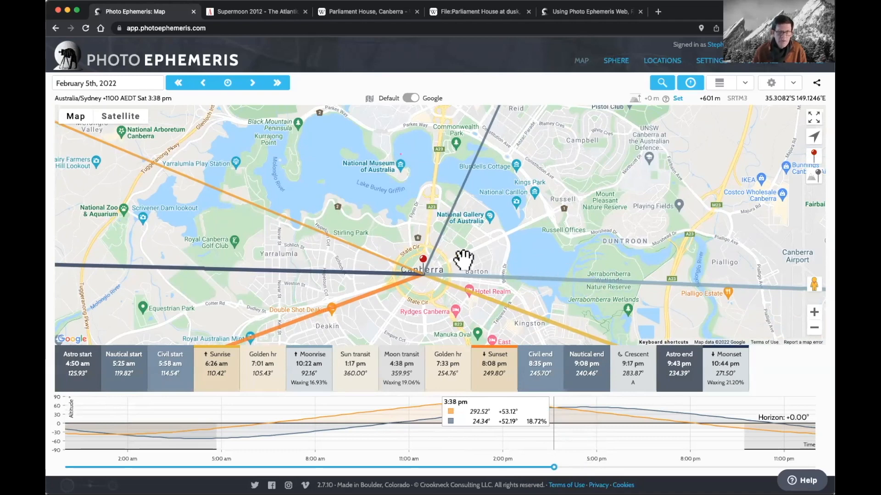
Step: Look around the Street View panorama at Calvary Public Hospital Bruce - Clare Holland Hospice across the lake, and return to the map
left_click_drag(814, 285, 558, 251)
left_click_drag(440, 259, 695, 226)
left_click_drag(376, 248, 440, 234)
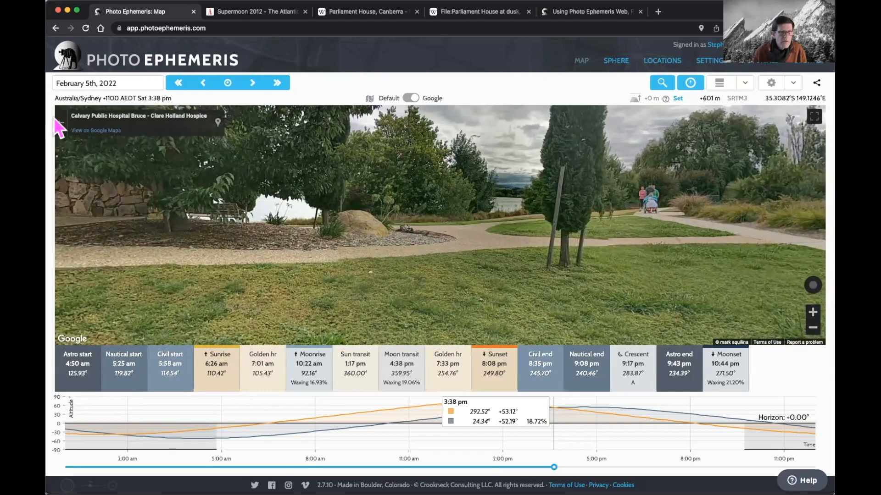
key("Escape")
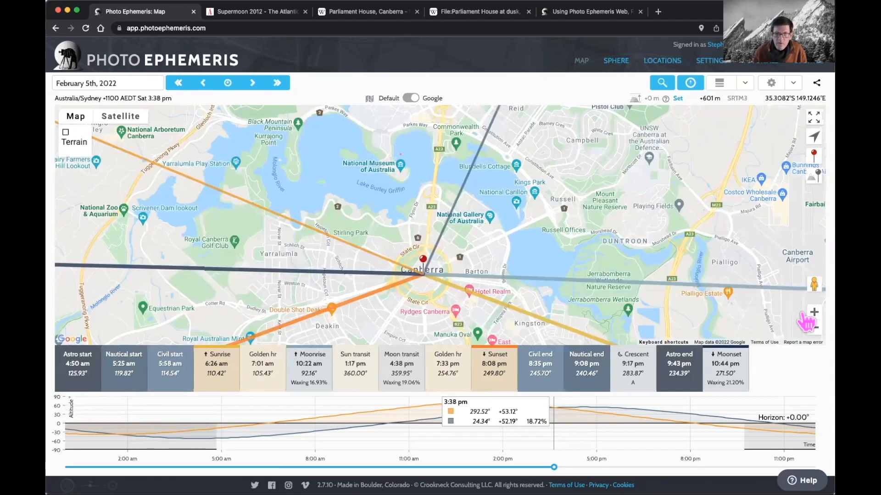
Step: Open the Boat House, Boat Ramp panorama in Street View and examine the far lakeshore skyline up close
left_click(814, 313)
left_click_drag(752, 305, 656, 290)
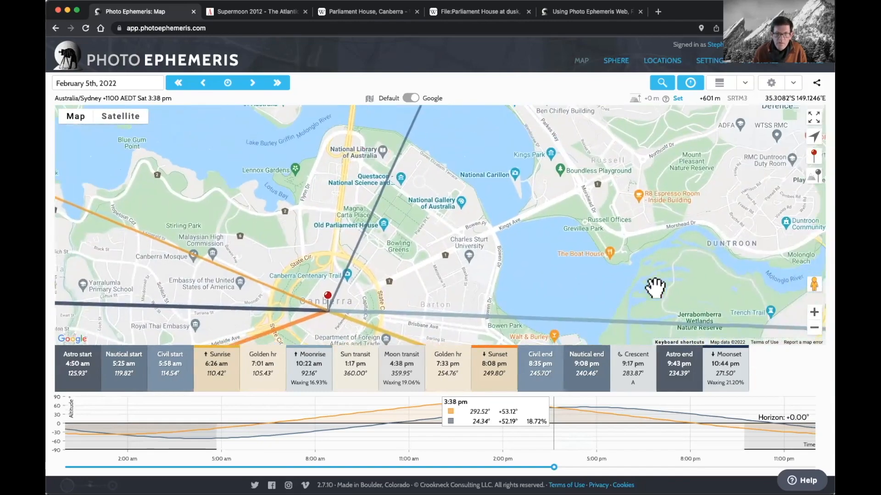
left_click_drag(814, 284, 565, 252)
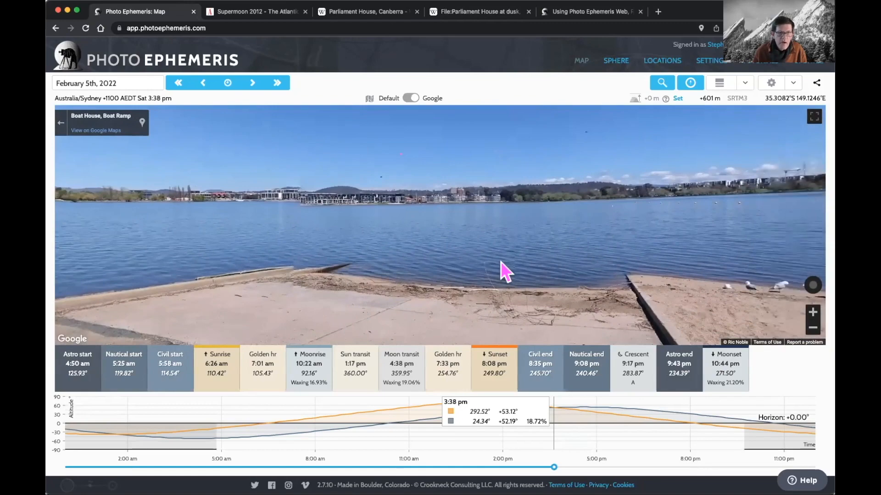
left_click_drag(504, 270, 436, 261)
left_click_drag(602, 273, 409, 256)
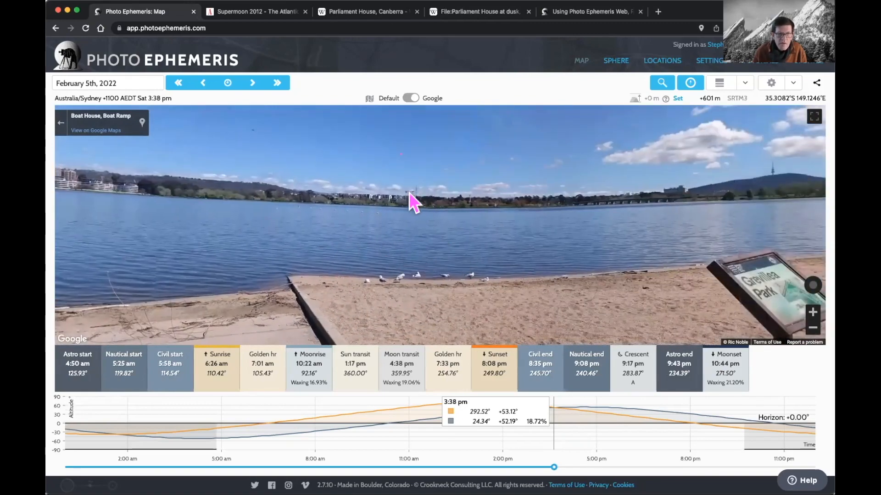
scroll(417, 198, "up", 3)
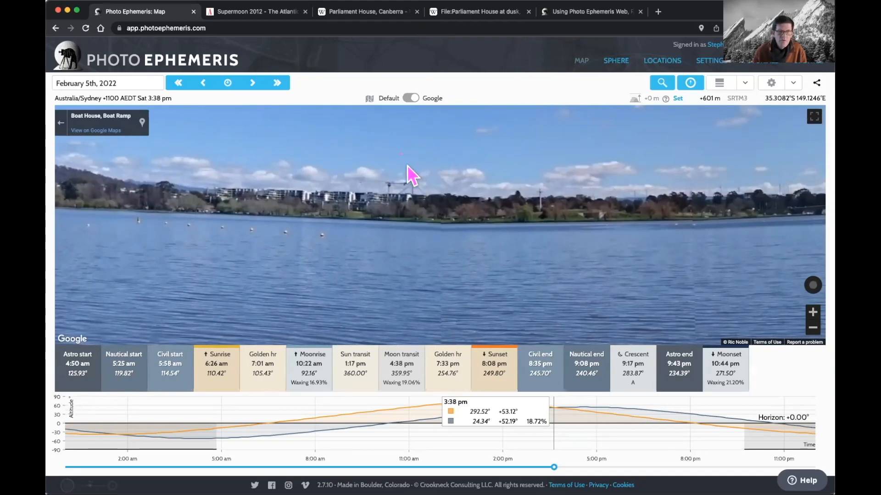
Step: Leave Street View, turn on geodetics, and place the grey pin at the saved location "Webinar - Boat House, Canberra"
left_click(61, 123)
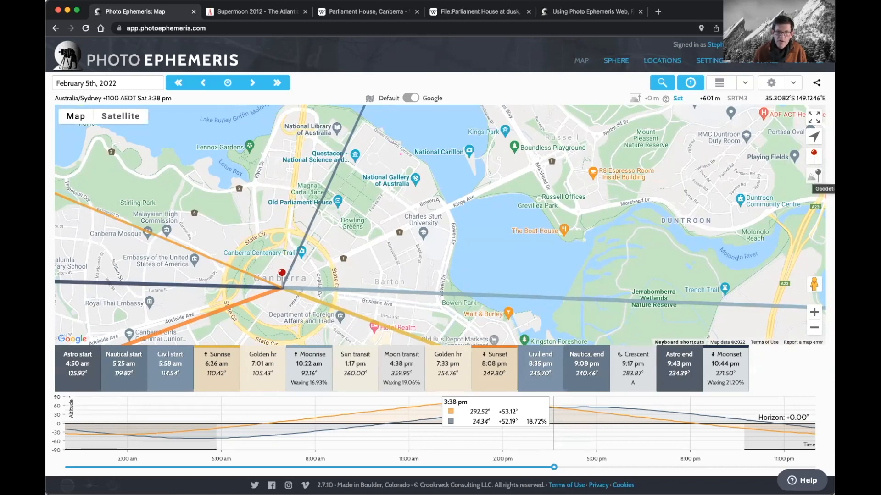
left_click(814, 175)
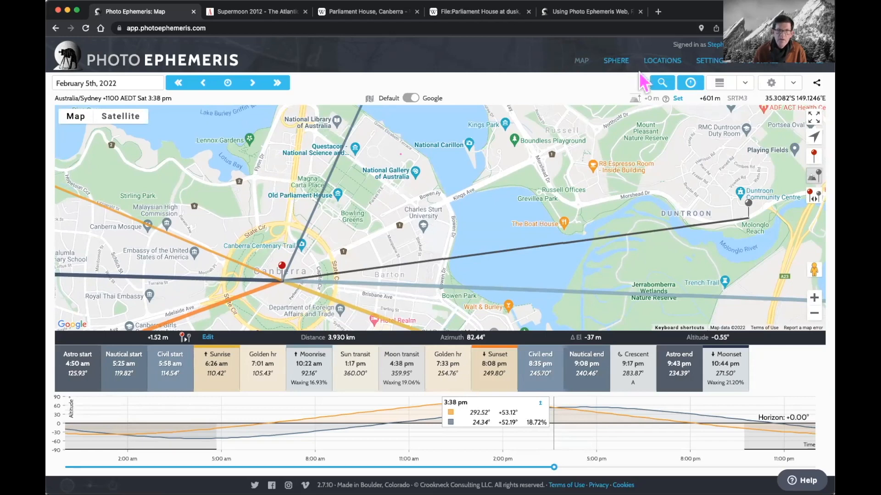
left_click(661, 60)
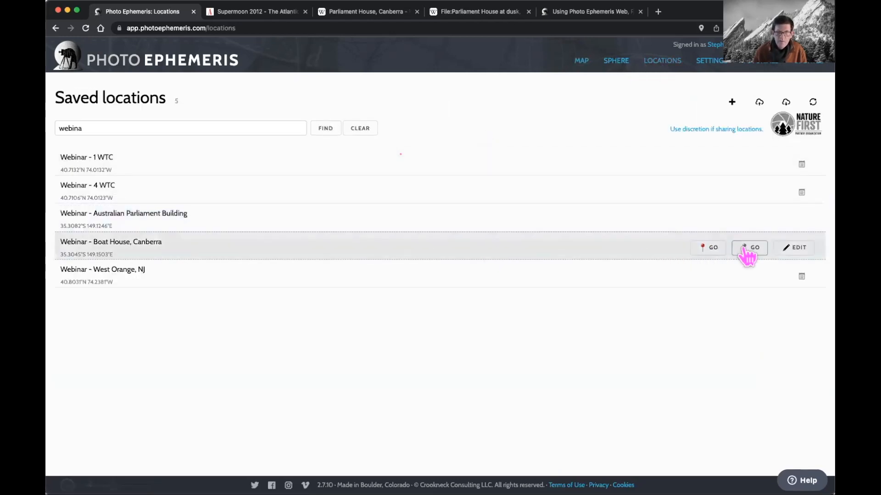
left_click(749, 248)
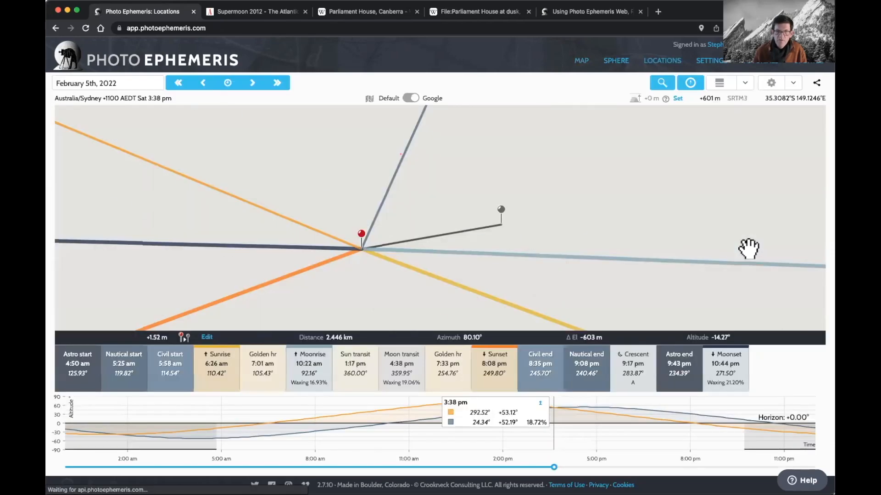
scroll(403, 236, "up", 2)
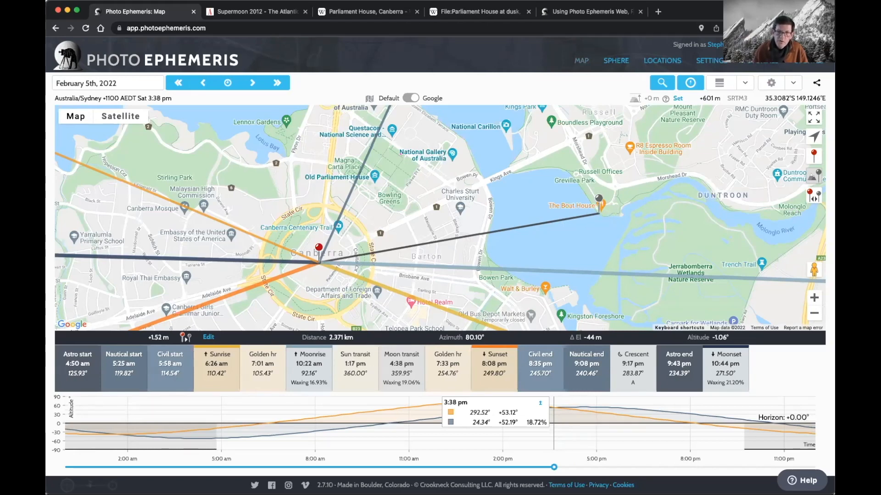
Step: Swap the red and grey pins so the Boat House becomes the primary position, and set the time to 10:41 pm
left_click(814, 196)
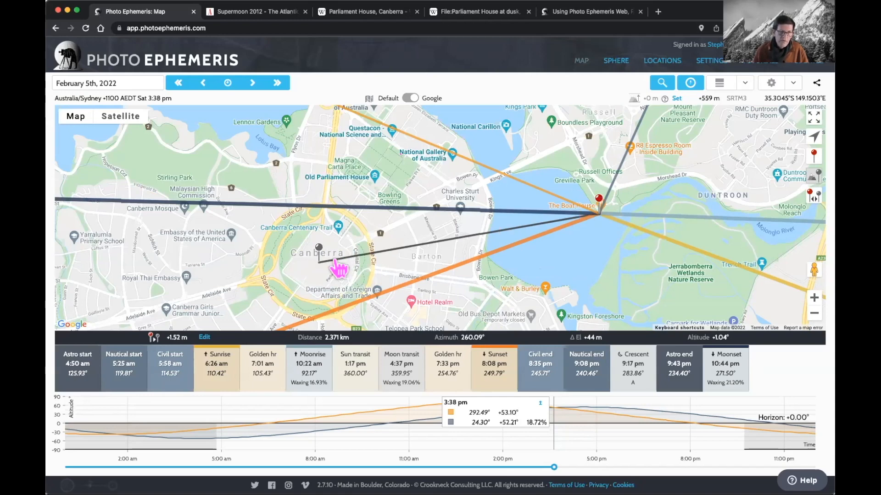
left_click_drag(337, 275, 346, 255)
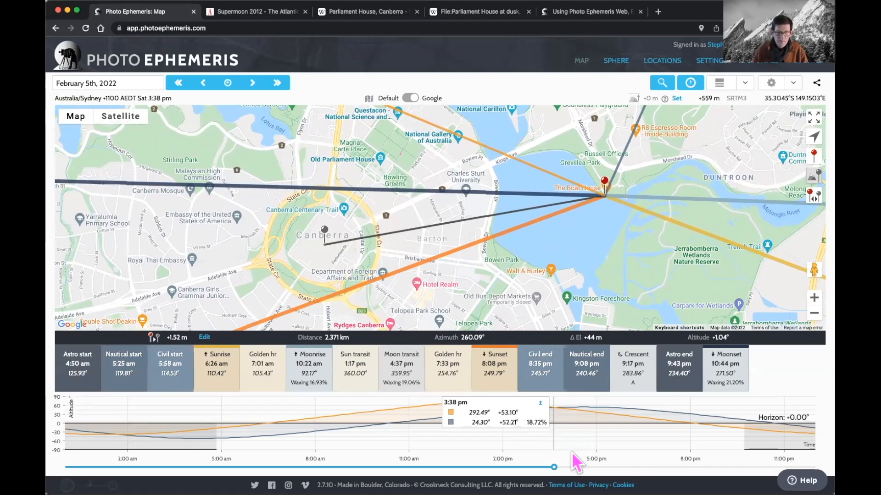
left_click_drag(554, 466, 774, 467)
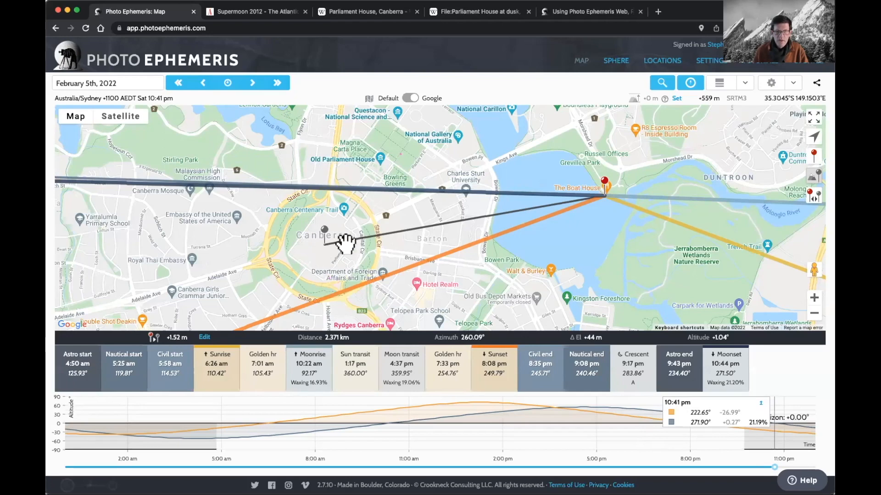
Step: Advance through the moon phases to the third quarter on February 24th, 2022, and set the time to 11:59 am
left_click(277, 85)
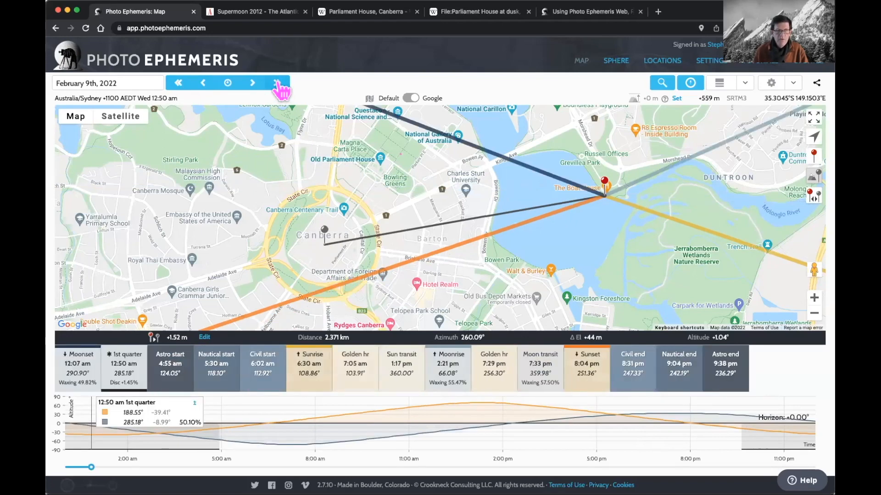
left_click(277, 83)
left_click(277, 83)
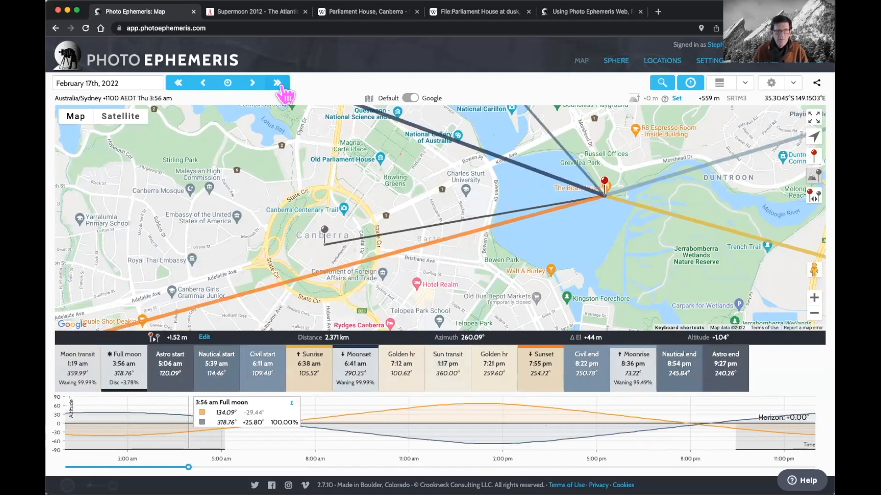
left_click(277, 84)
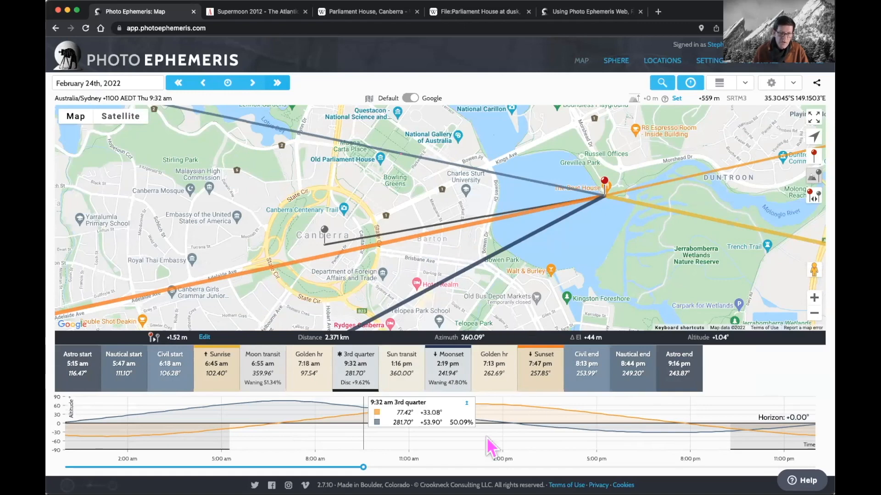
left_click_drag(365, 465, 441, 467)
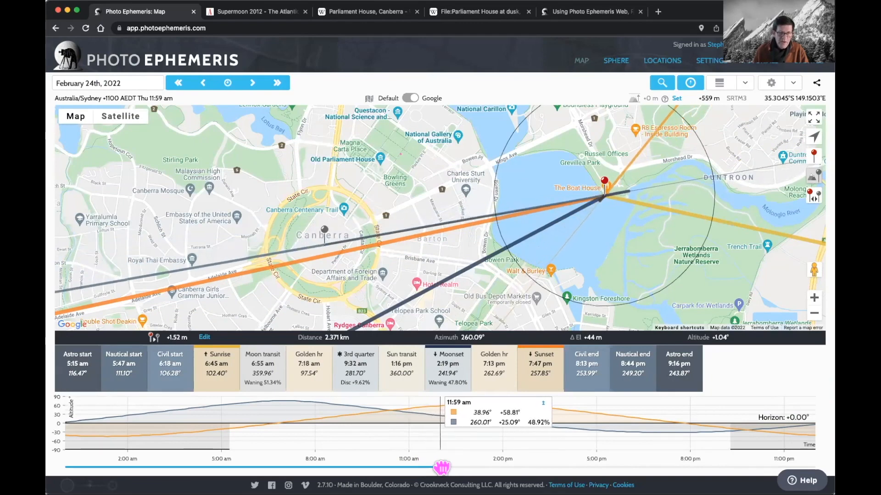
left_click_drag(441, 467, 442, 467)
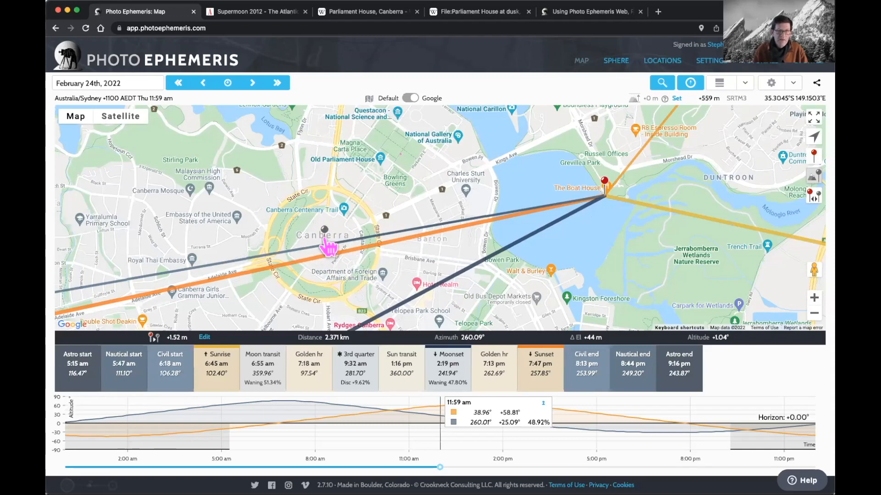
Step: Check the flagpole in the Wikipedia dusk photo and the building's height in the Parliament House article, and return to the map
left_click(468, 16)
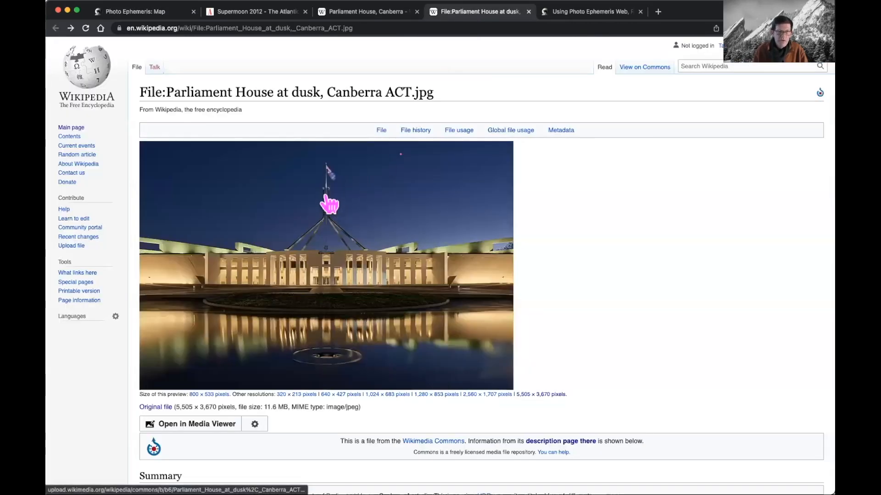
left_click(370, 12)
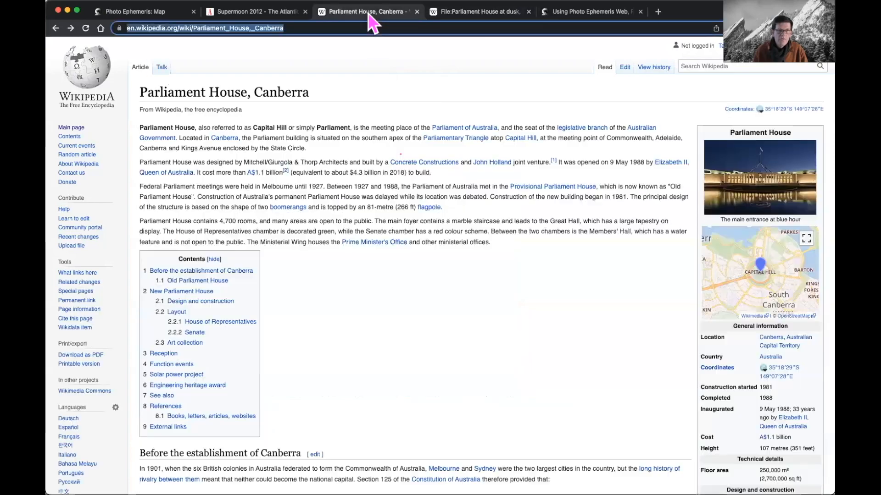
scroll(650, 350, "down", 5)
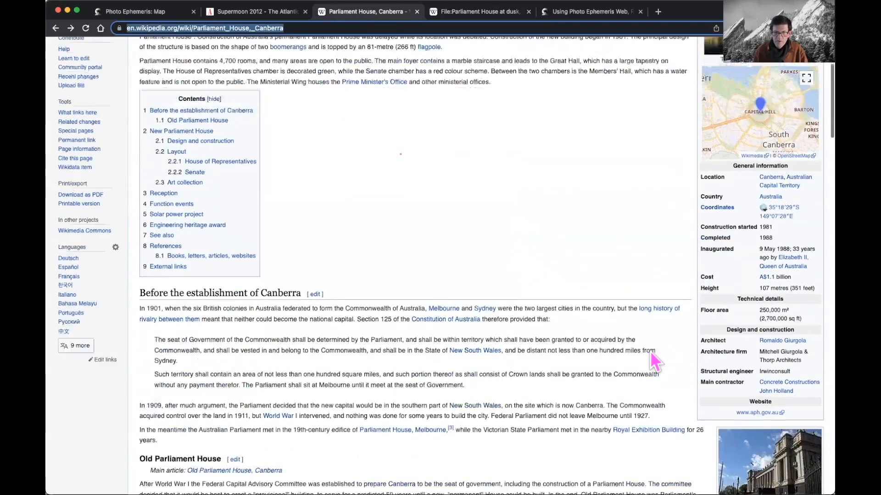
scroll(651, 351, "up", 3)
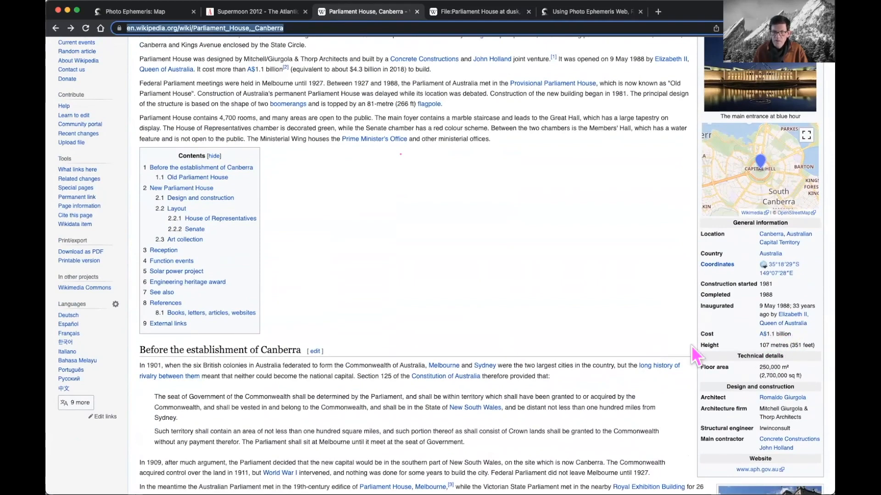
scroll(543, 277, "up", 3)
left_click(134, 14)
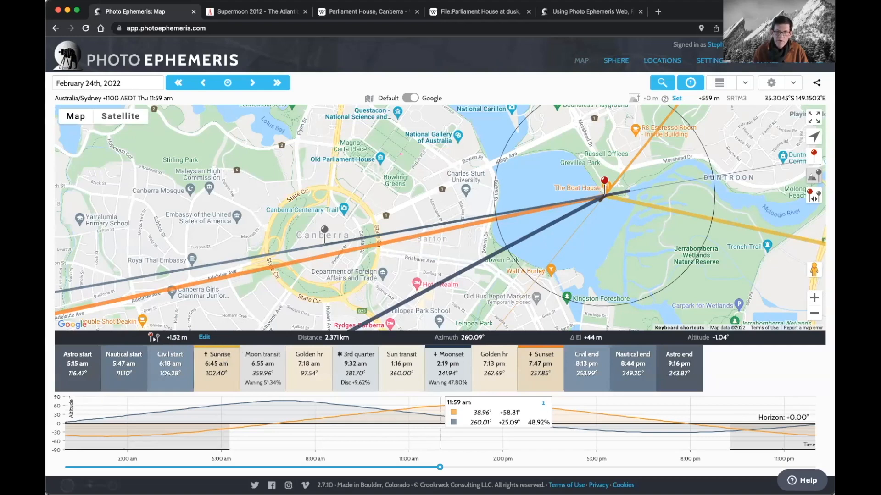
Step: Open the geodetics settings and set the red pin's elevation offset to 1.52 m
left_click(204, 337)
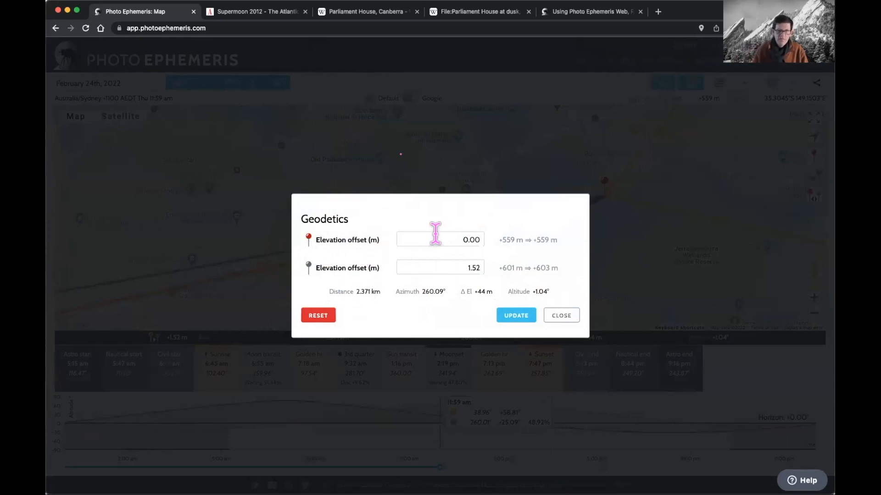
left_click(453, 237)
left_click_drag(453, 237, 485, 238)
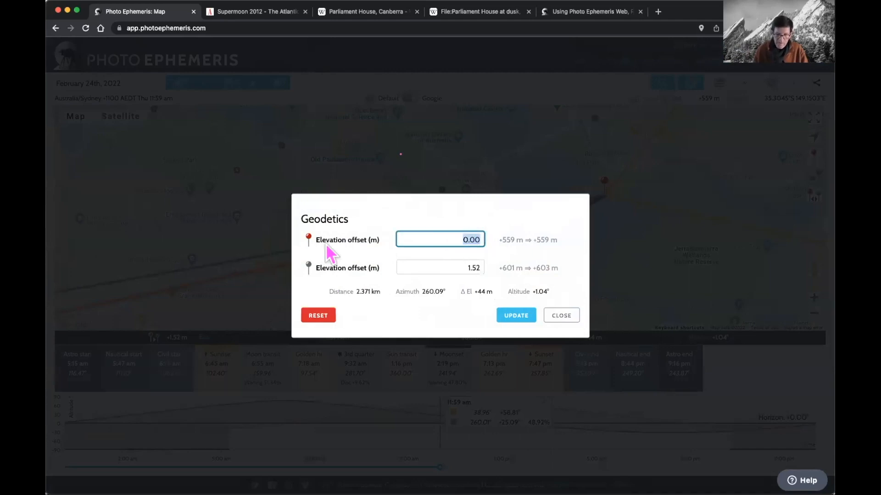
type("1.52")
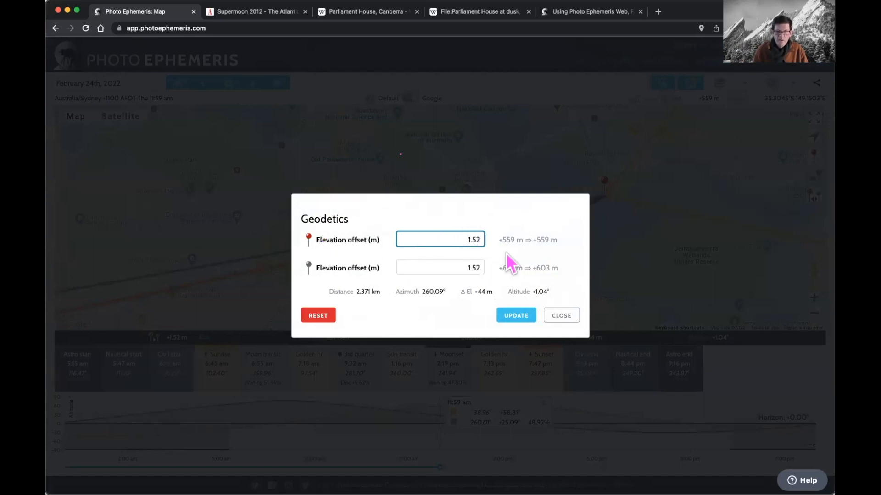
Step: Set the grey pin's elevation offset to the Wikipedia building height of 107 m, and switch the time readout to apparent heights
left_click_drag(445, 269, 497, 269)
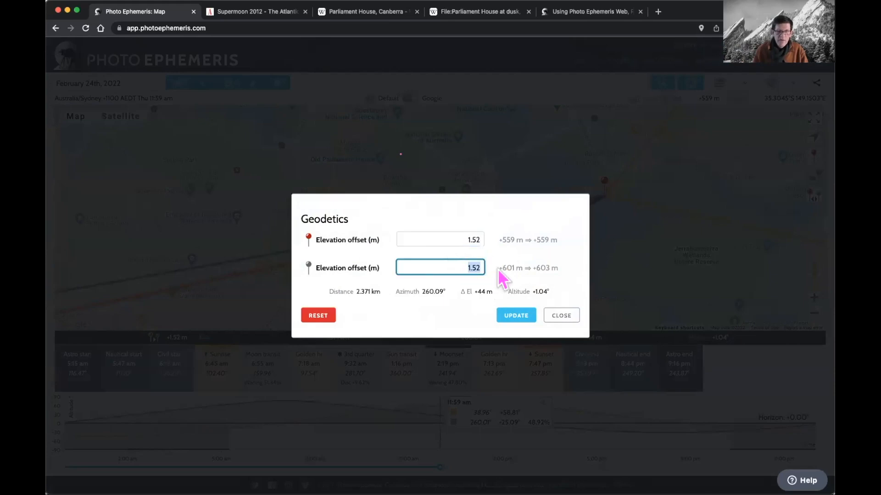
left_click(366, 20)
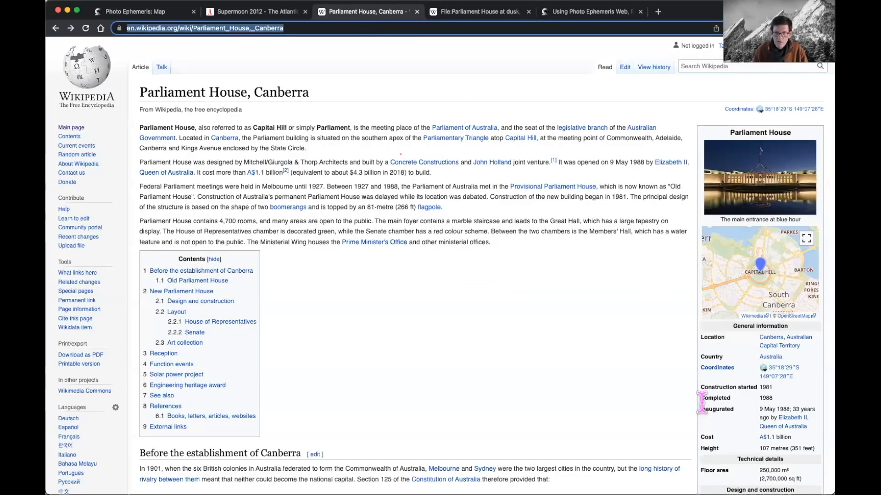
scroll(714, 417, "down", 4)
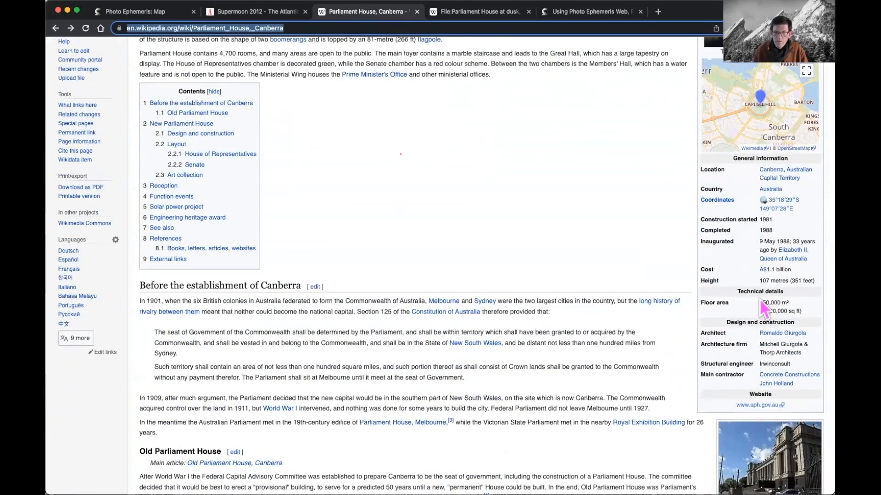
left_click(151, 14)
type("10")
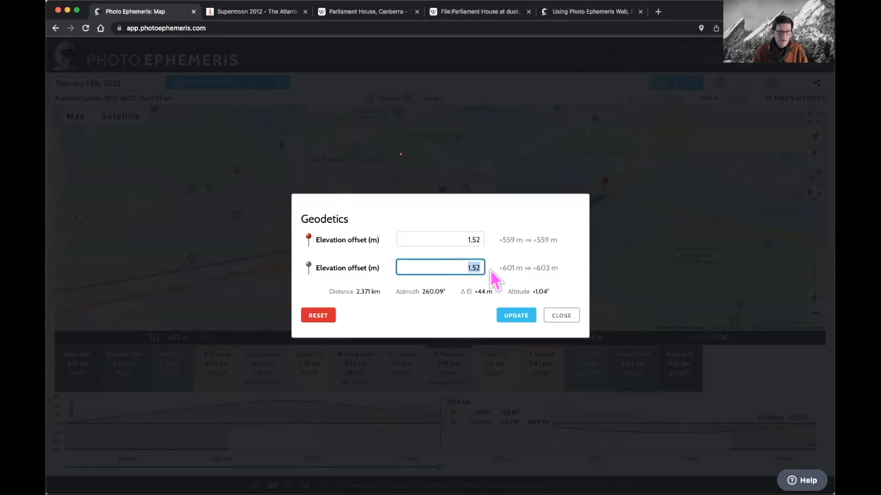
type("7")
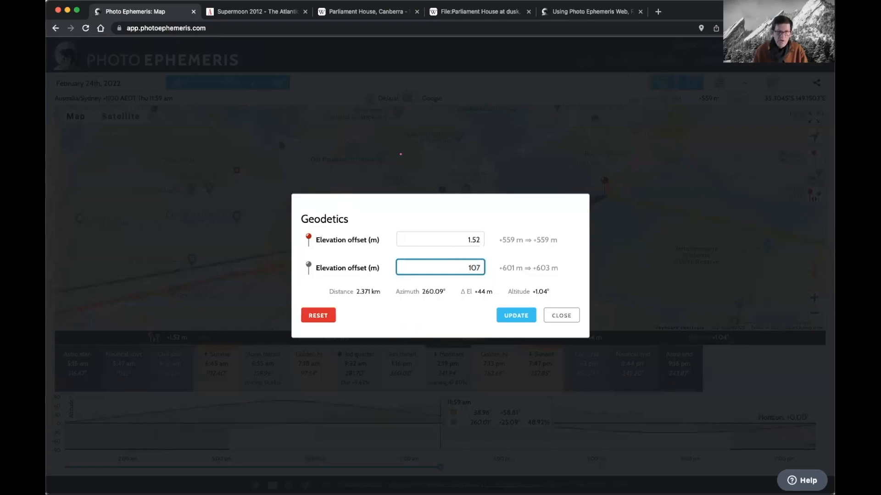
left_click(518, 316)
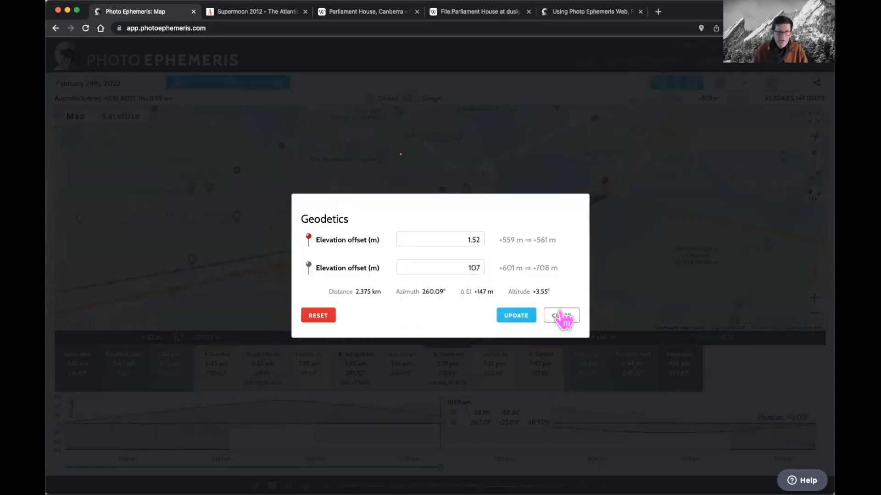
left_click(561, 316)
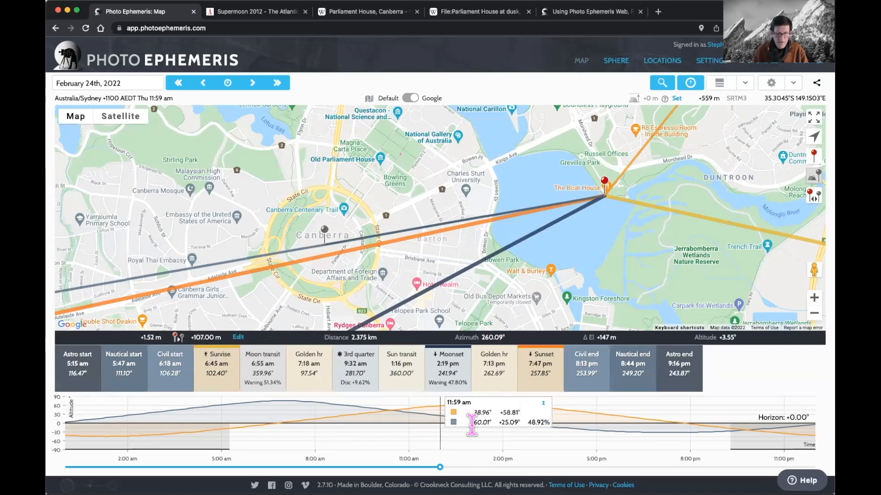
left_click(543, 403)
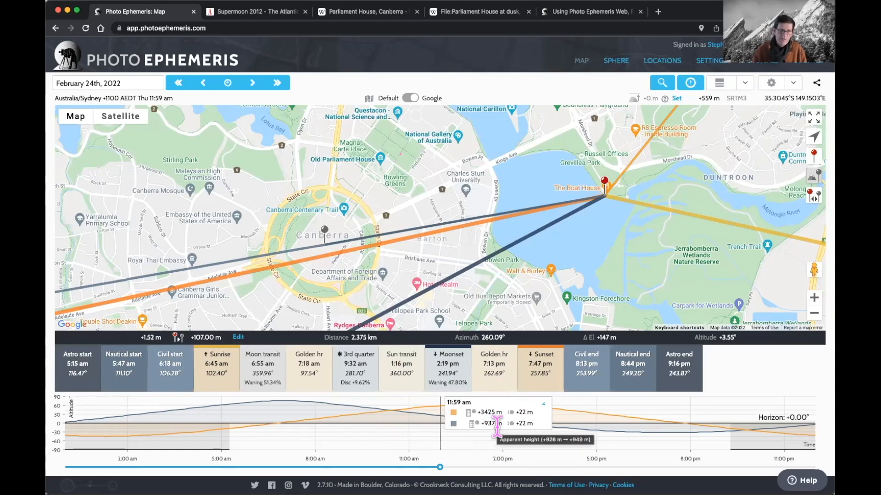
Step: Open the Sphere view and examine the sight line between the two pins and the moon's path over the 3D terrain
left_click(616, 62)
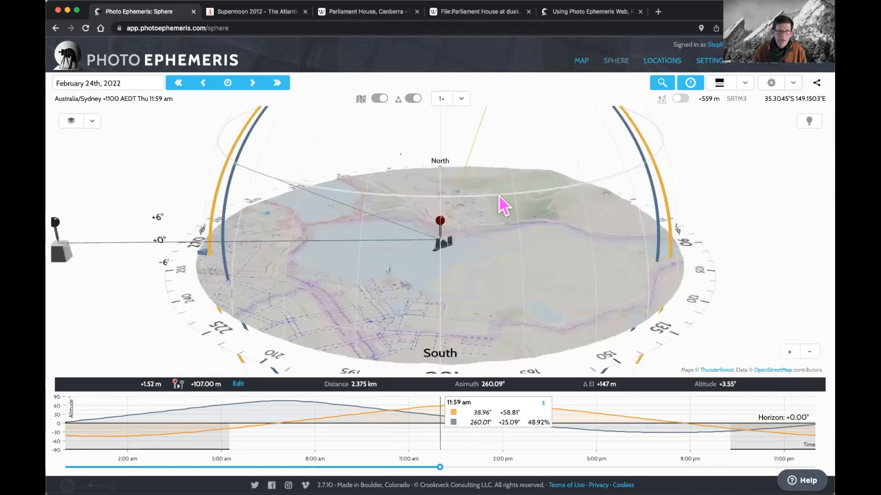
left_click_drag(481, 217, 484, 278)
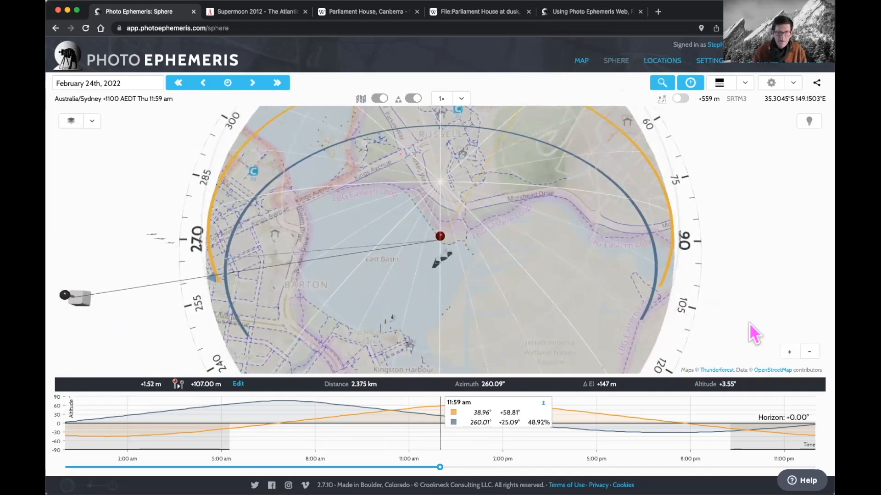
left_click(810, 352)
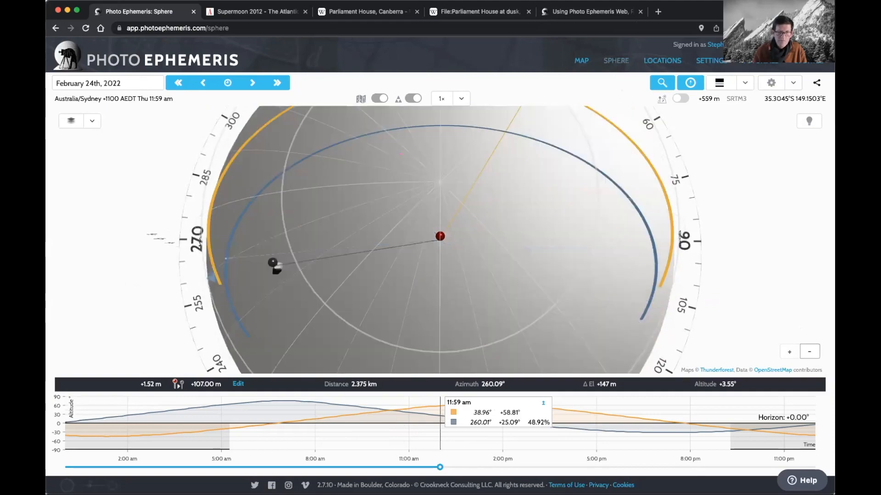
left_click_drag(453, 302, 452, 249)
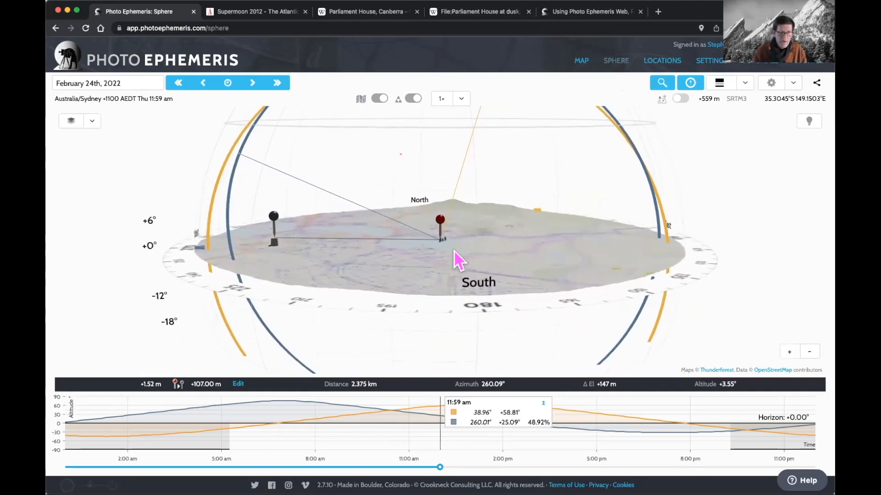
left_click_drag(383, 254, 414, 257)
scroll(414, 257, "up", 5)
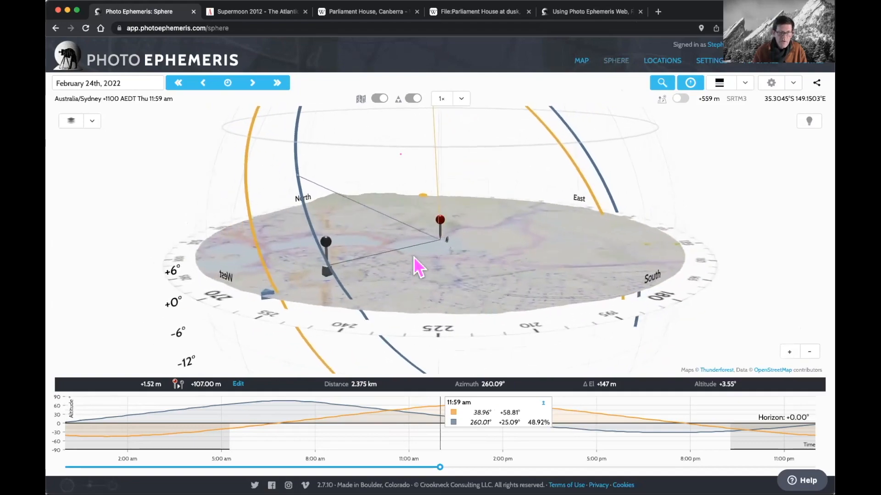
scroll(411, 266, "down", 3)
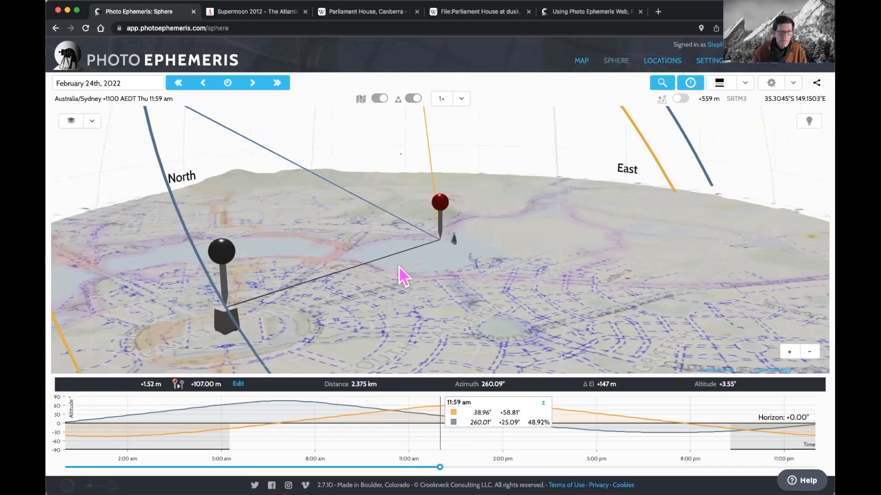
Step: Open the geodetics settings from the Sphere view and set the grey pin's building footprint size to 10 m
left_click_drag(398, 265, 400, 270)
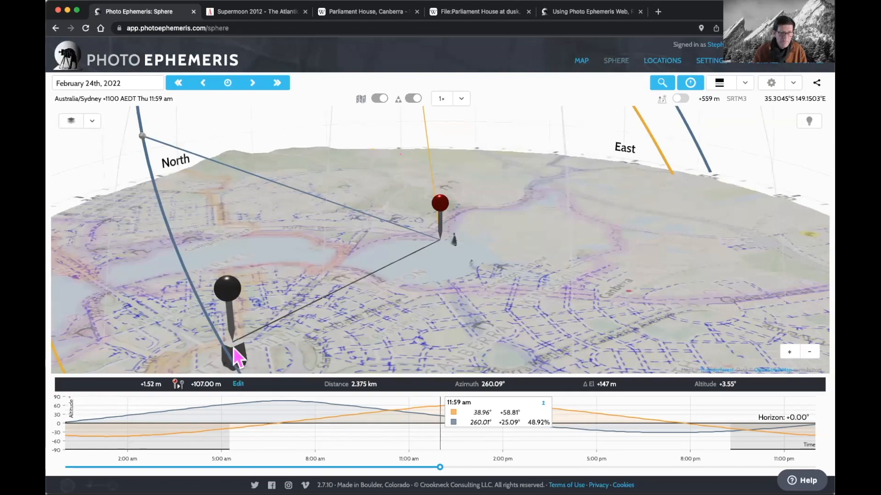
left_click_drag(240, 360, 258, 340)
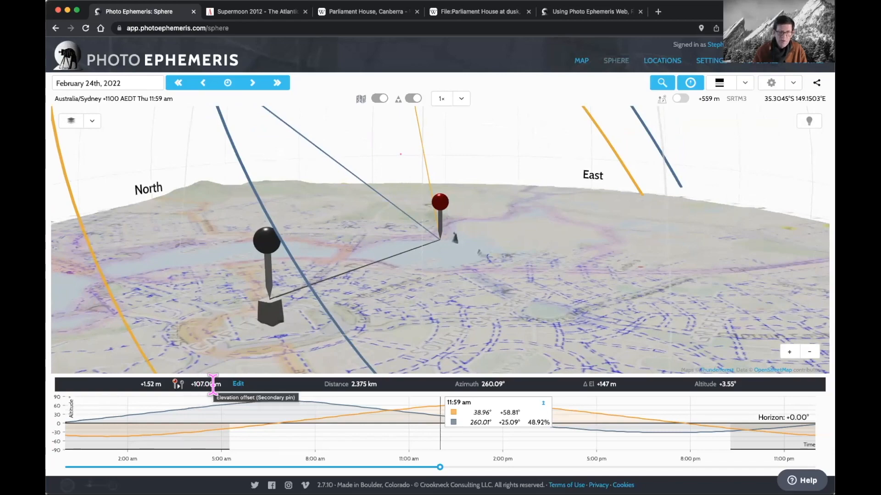
left_click(238, 385)
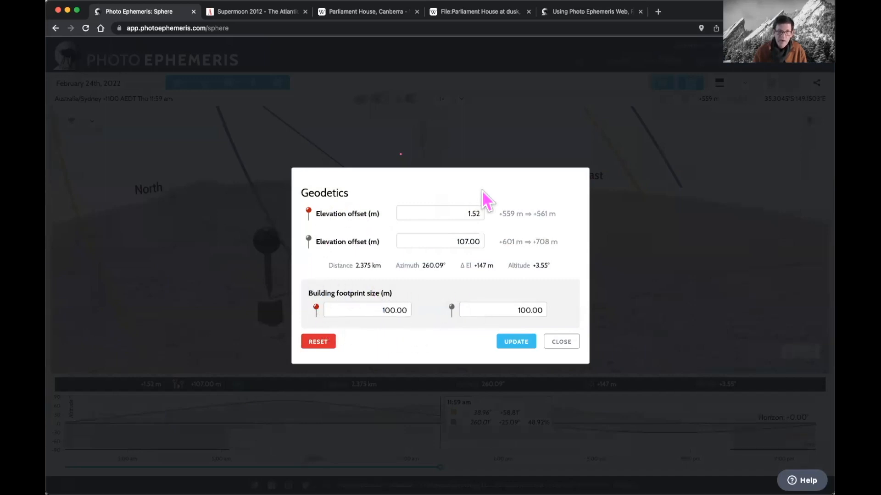
left_click(511, 312)
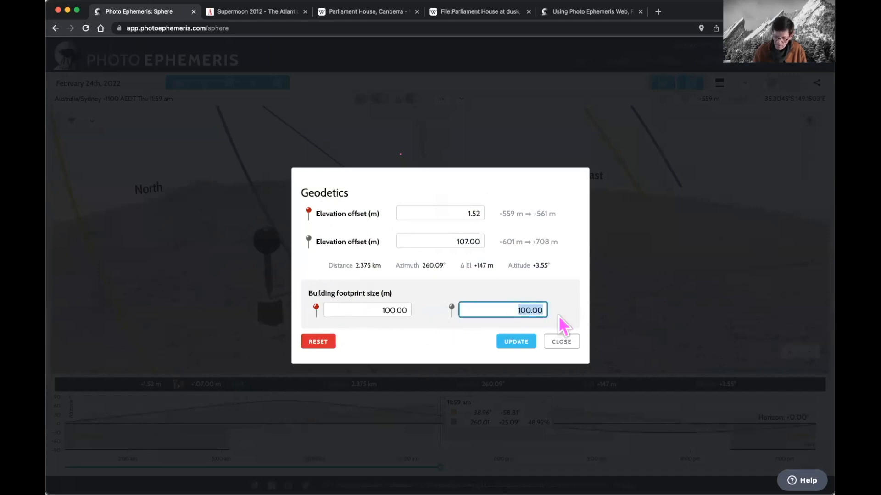
type("10")
left_click(521, 340)
left_click(561, 342)
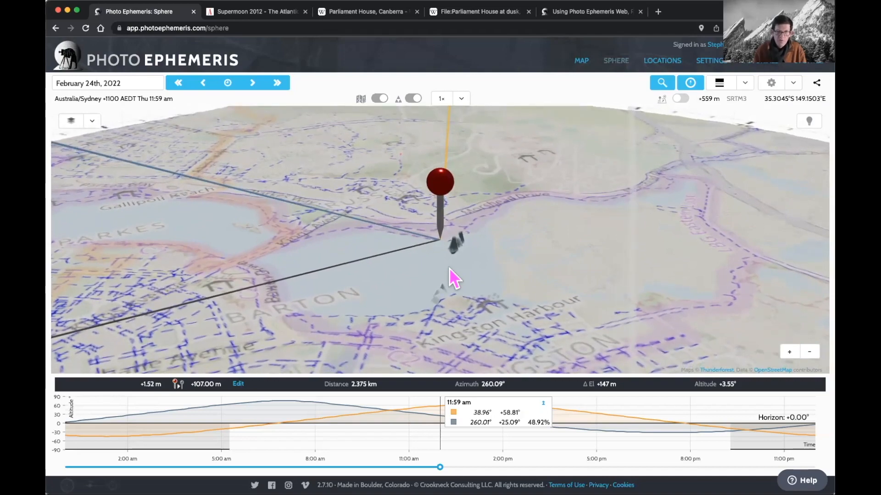
Step: Examine the narrowed building marker under the grey pin and the sight line to the red pin across the 3D terrain
left_click_drag(439, 285, 449, 279)
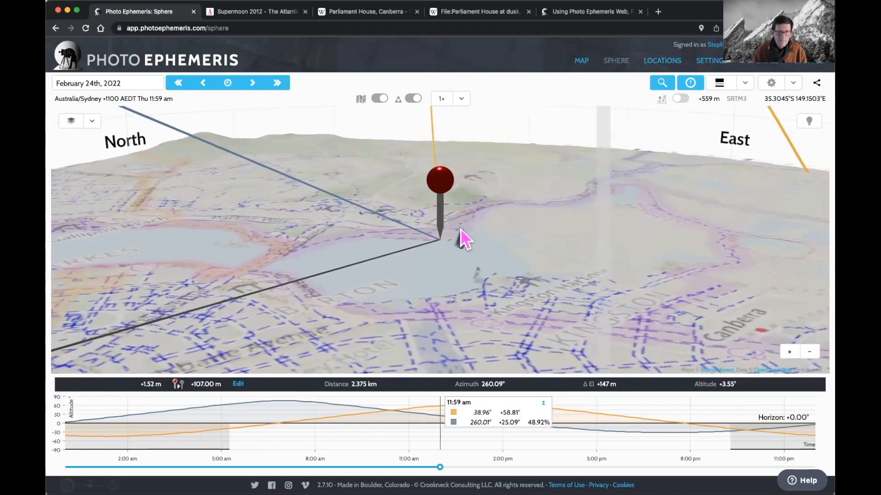
left_click_drag(462, 279, 478, 275)
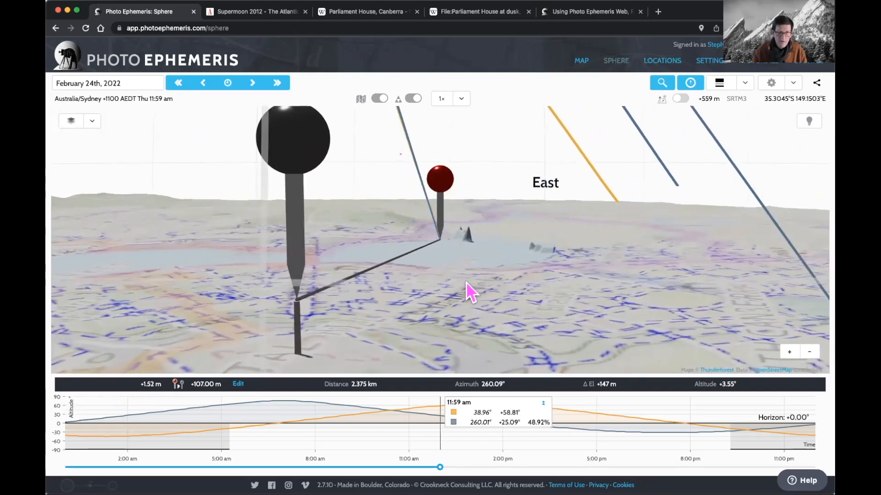
left_click_drag(464, 283, 471, 282)
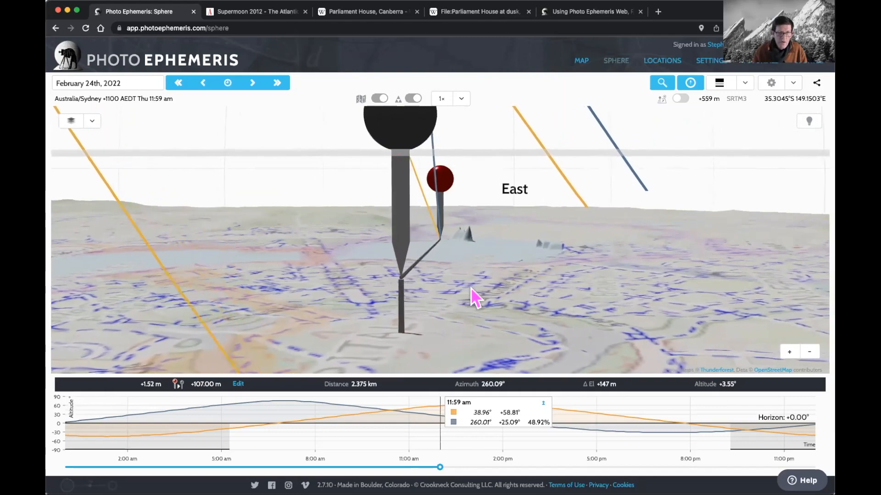
scroll(470, 287, "down", 5)
left_click_drag(453, 296, 443, 316)
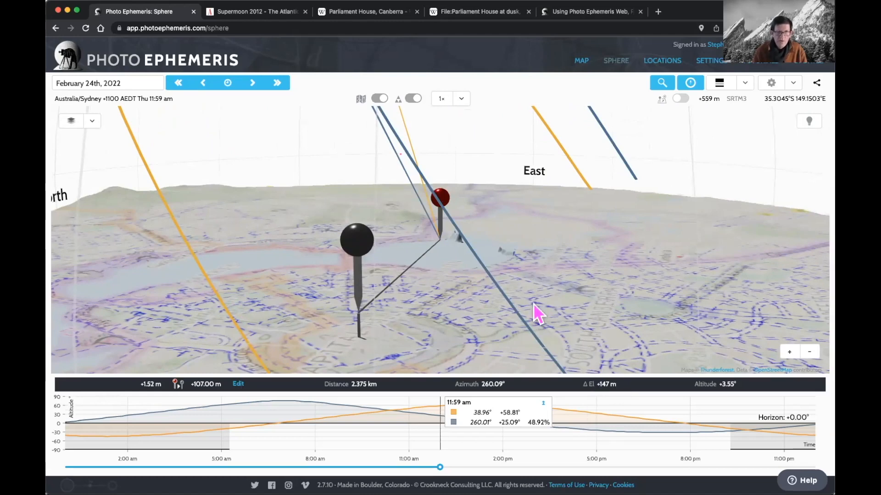
left_click_drag(583, 240, 580, 240)
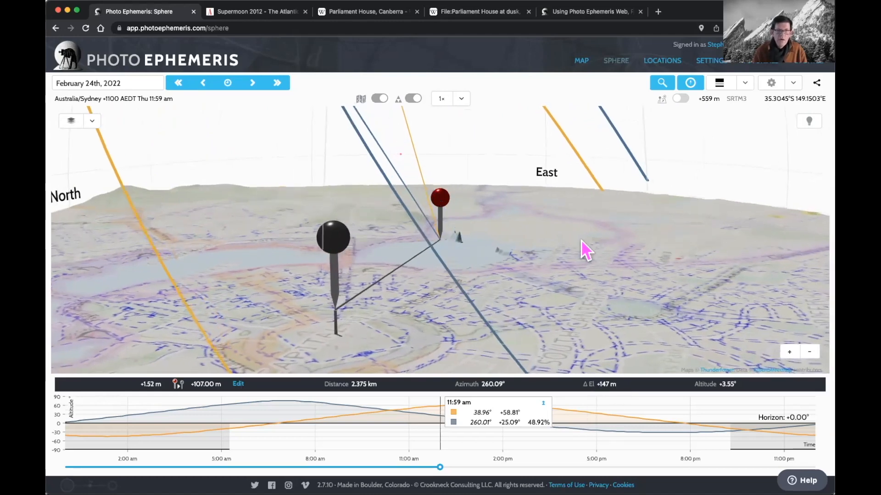
Step: Open the visual search and run it for the Sun over 6 months, with altitude 2 to 10° and azimuth 86 to 94°
left_click(681, 99)
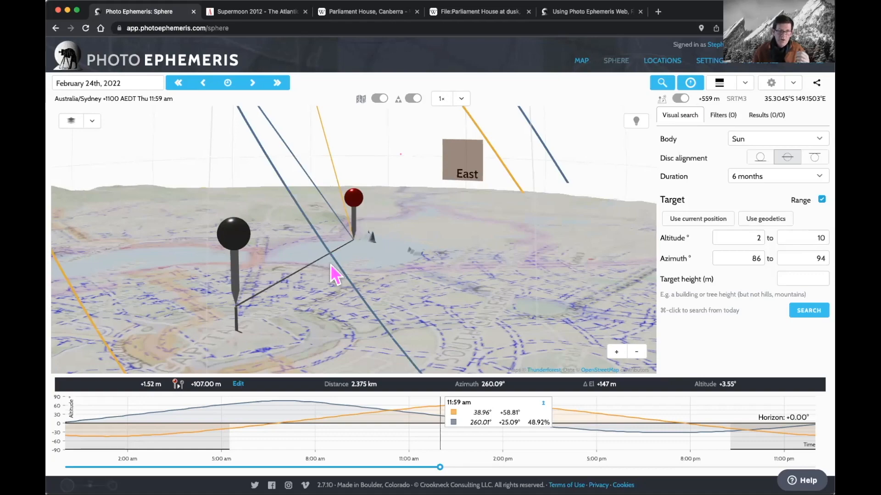
left_click_drag(330, 264, 326, 264)
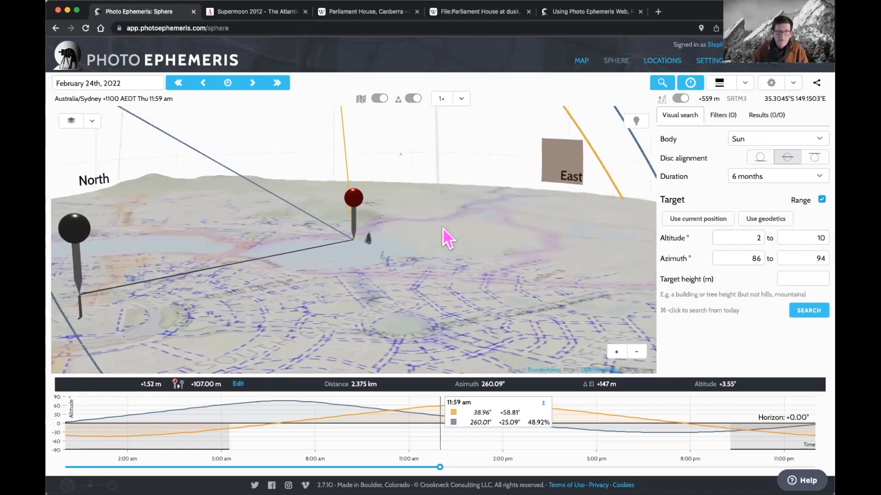
left_click_drag(467, 244, 406, 267)
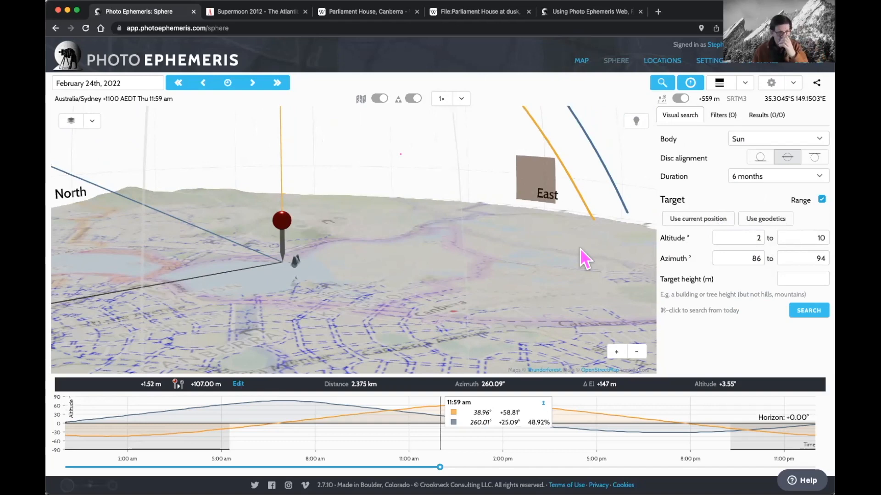
left_click_drag(530, 190, 525, 188)
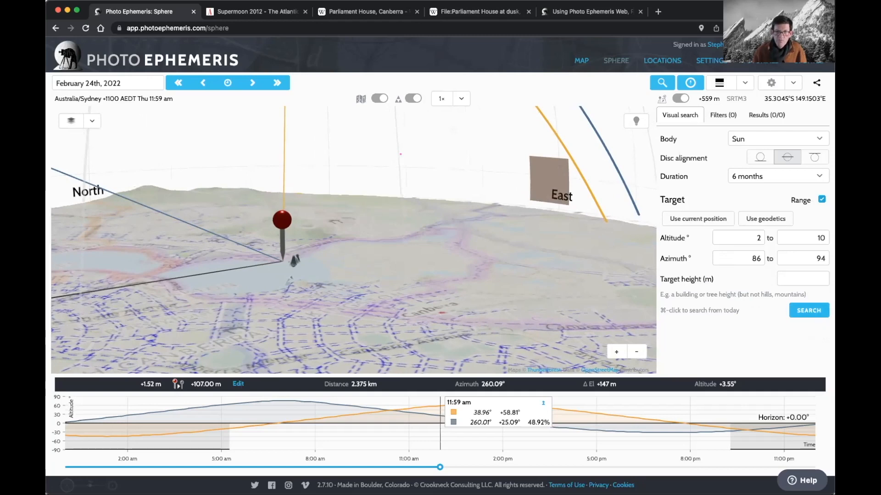
left_click(809, 310)
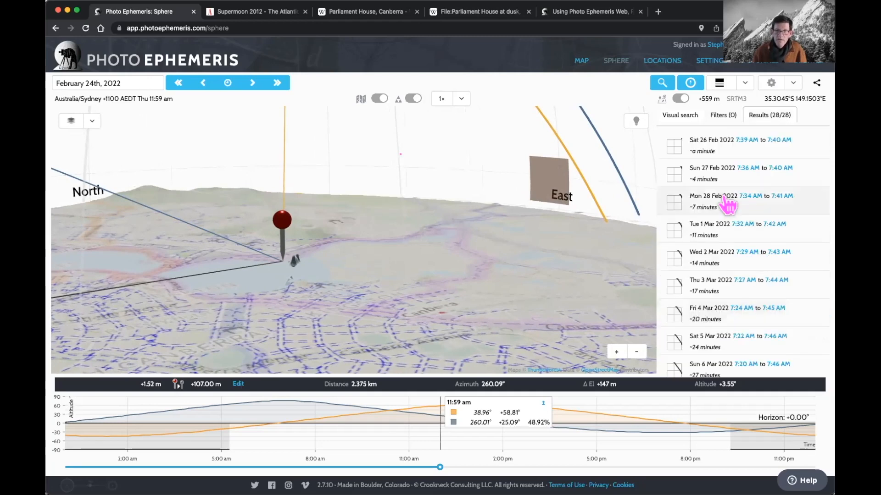
Step: Browse the sun search results, load the Tue 15 Mar 2022 match, and view the sun inside the target area
scroll(716, 245, "down", 3)
scroll(718, 247, "down", 7)
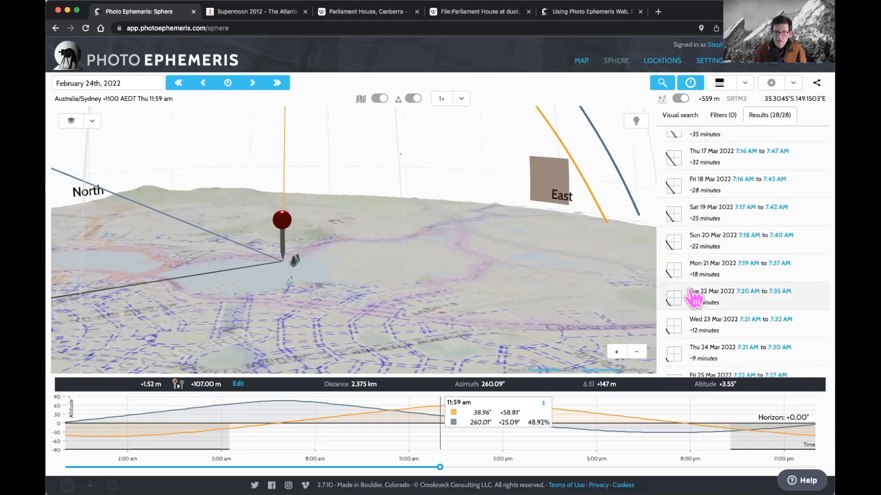
scroll(701, 252, "up", 1)
scroll(699, 250, "up", 2)
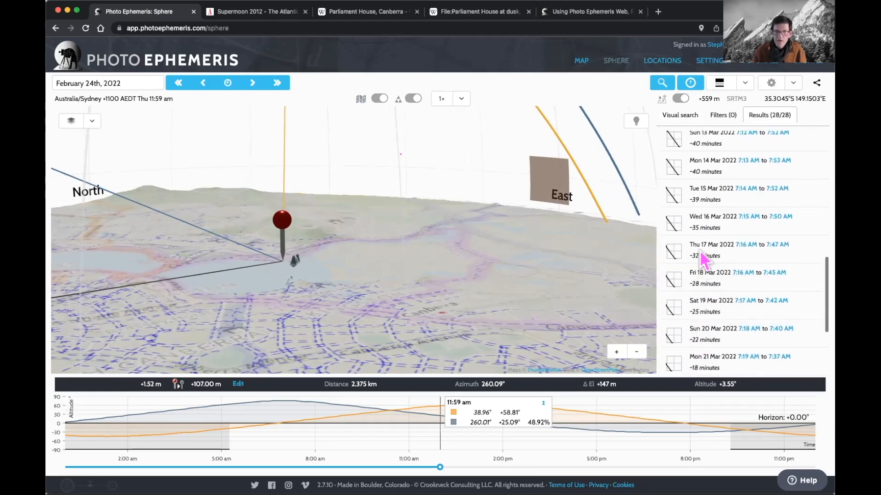
left_click(701, 201)
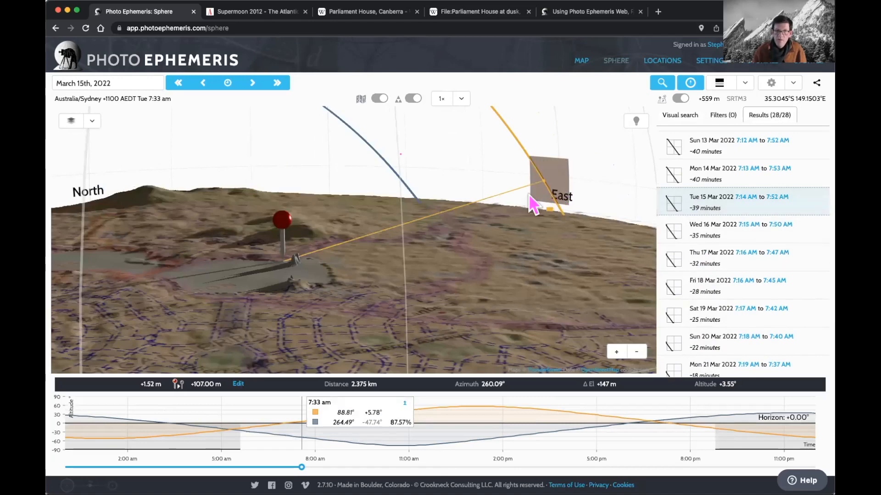
left_click_drag(405, 252, 412, 249)
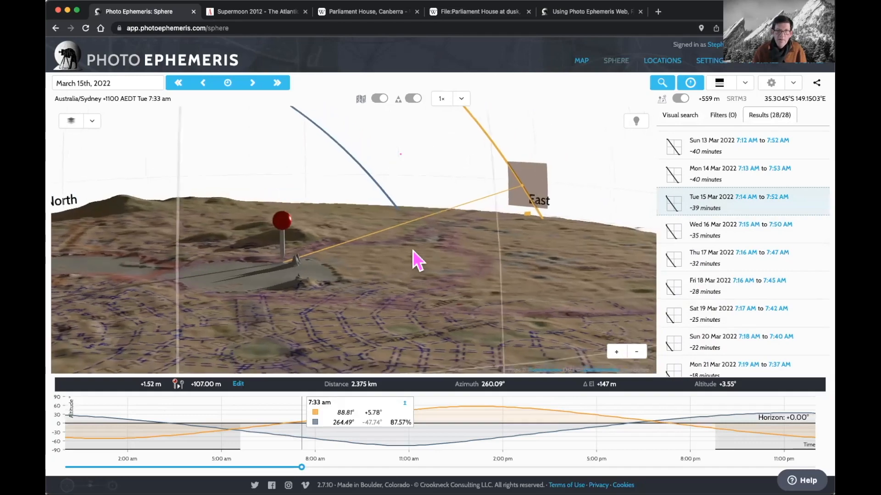
Step: Return to the visual search criteria and set the body to Moon and the duration to 5 years
left_click(672, 118)
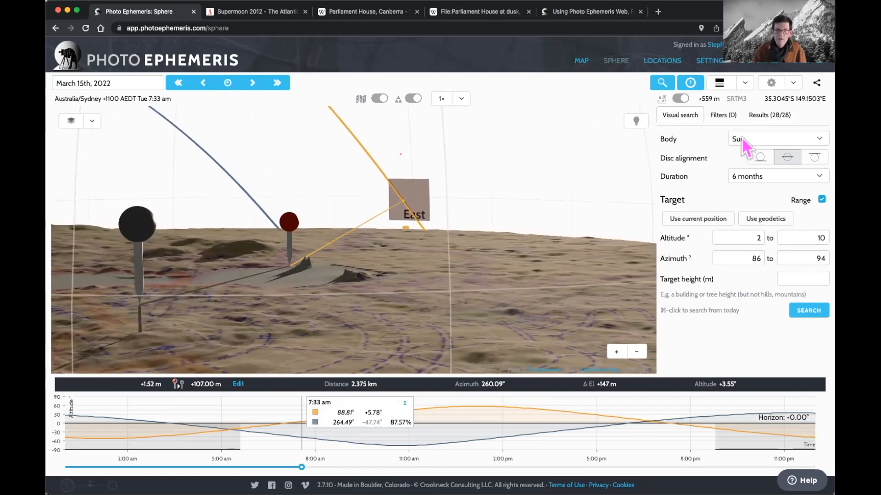
left_click(756, 137)
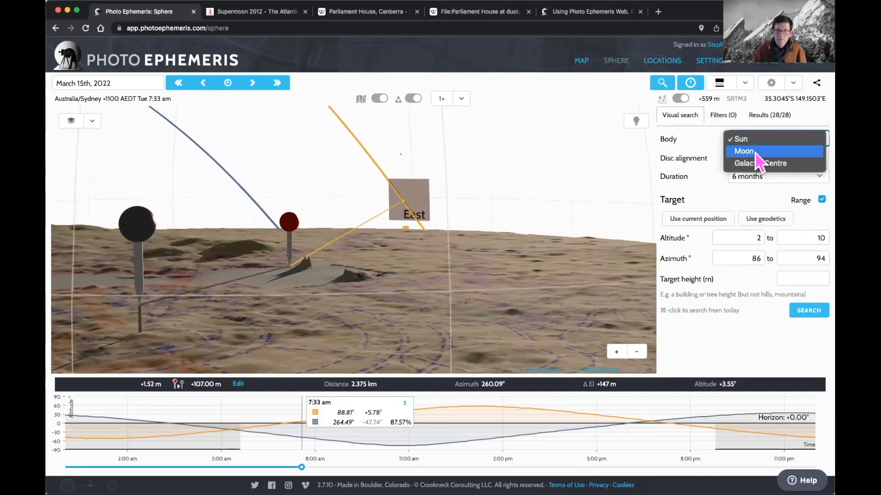
left_click(755, 153)
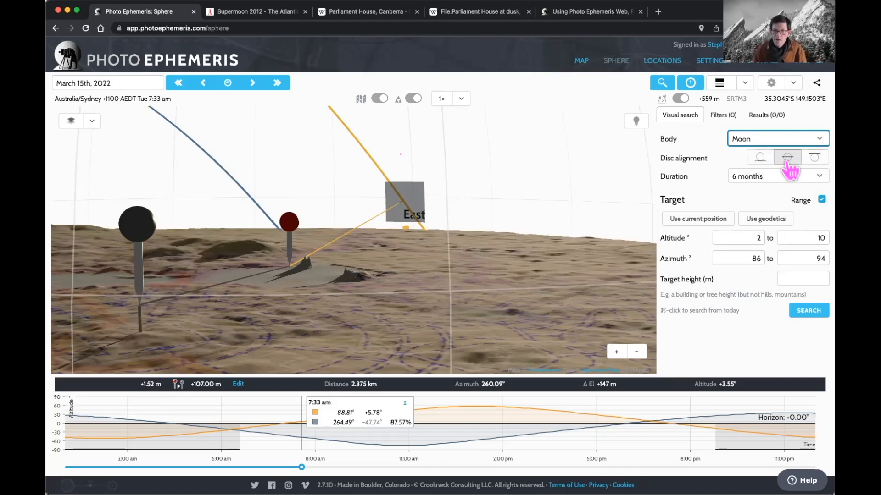
left_click(768, 175)
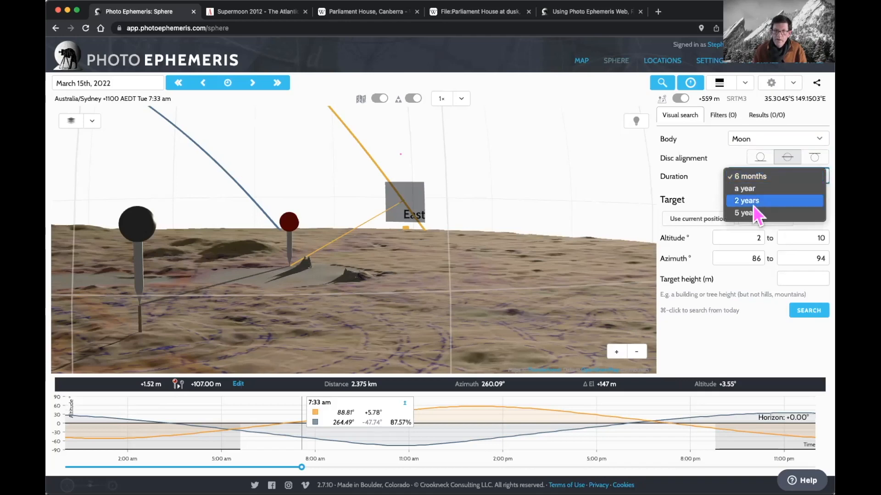
left_click(752, 214)
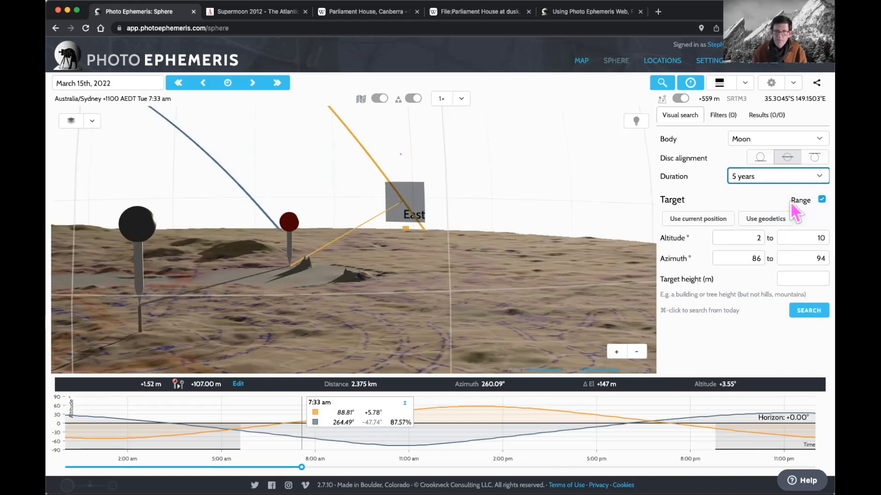
Step: Turn off the target range, set the tolerance to 1°, and take the target altitude and azimuth from the geodetics
left_click_drag(413, 256, 416, 256)
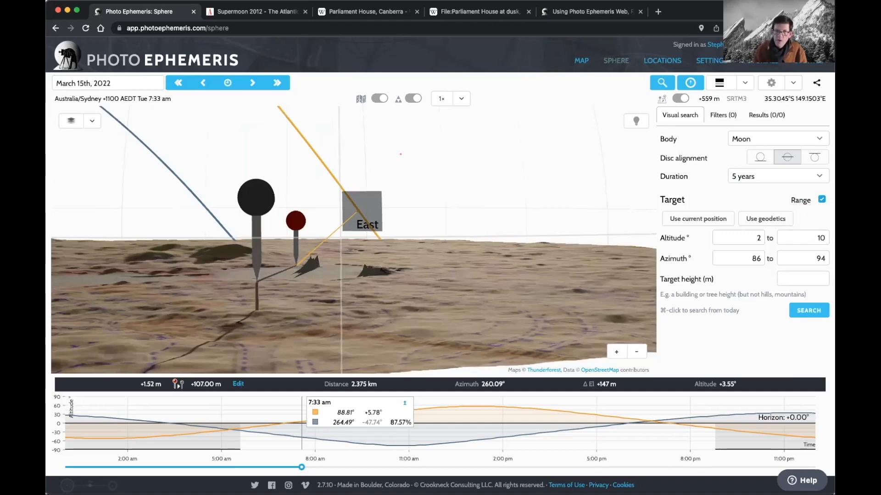
left_click(800, 201)
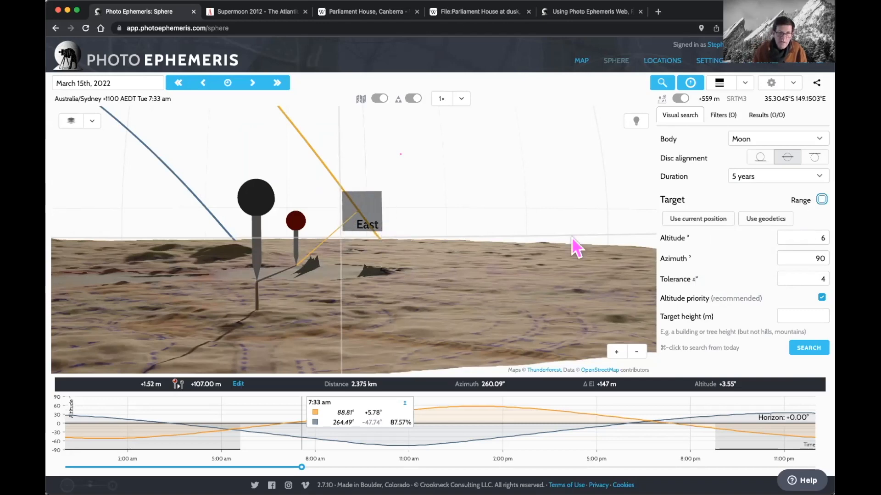
left_click(788, 278)
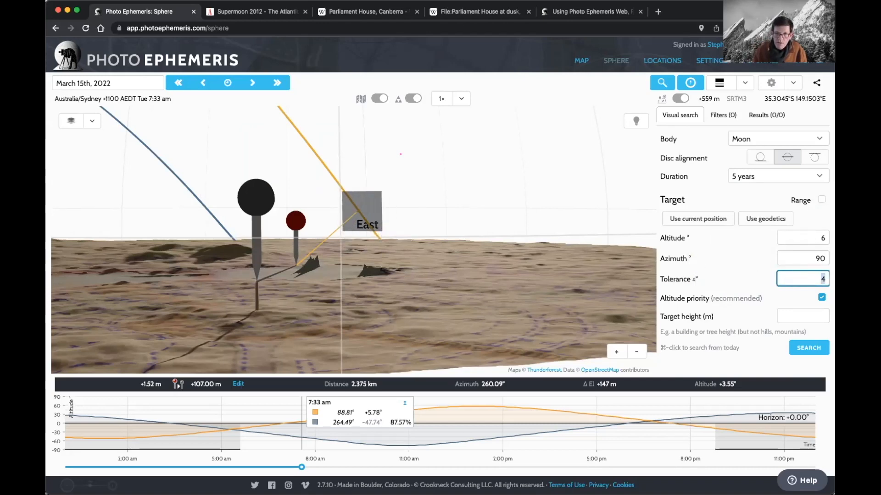
type("1")
key("Tab")
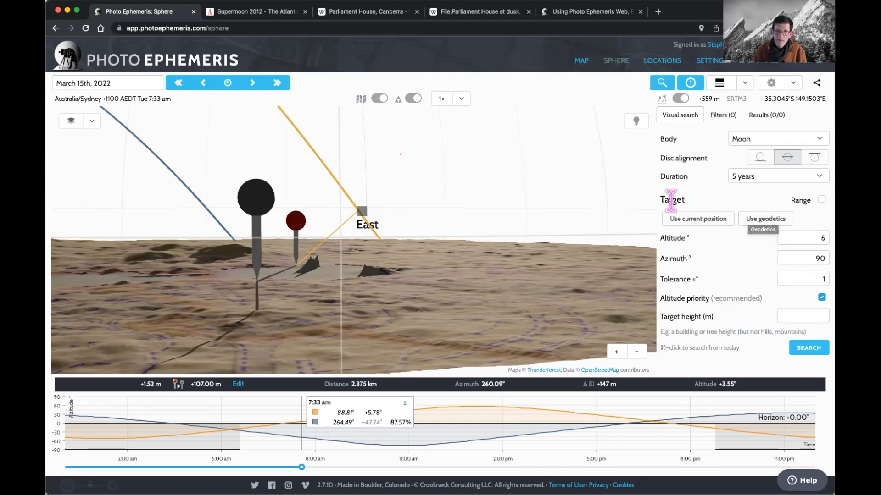
left_click(763, 223)
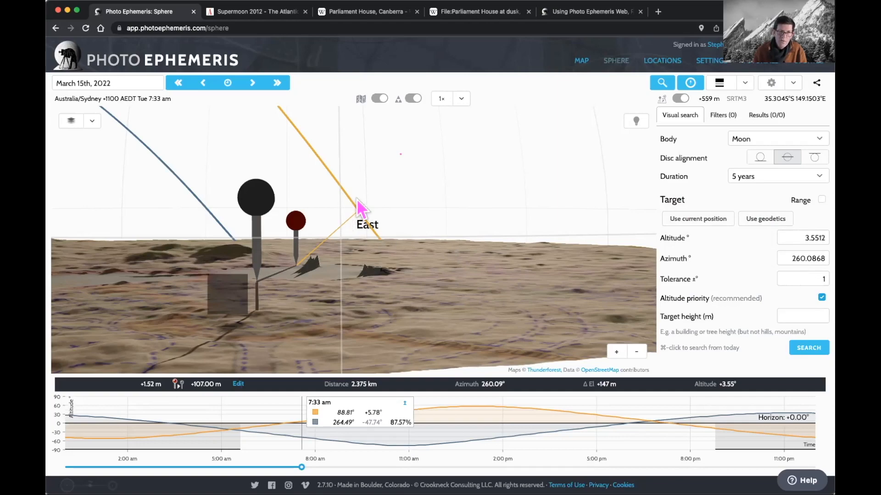
Step: Run the moon search and load the Tue October 25, 2022 6:51 PM alignment from its results
left_click_drag(368, 275, 394, 275)
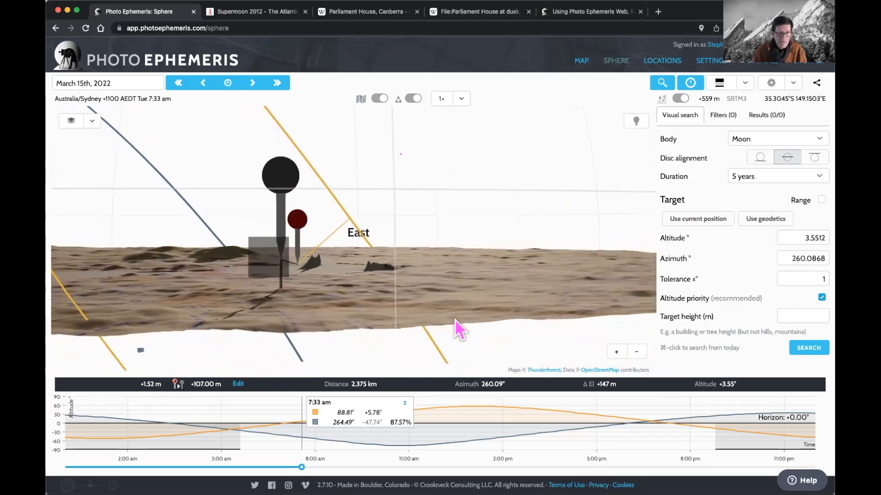
left_click_drag(456, 319, 465, 321)
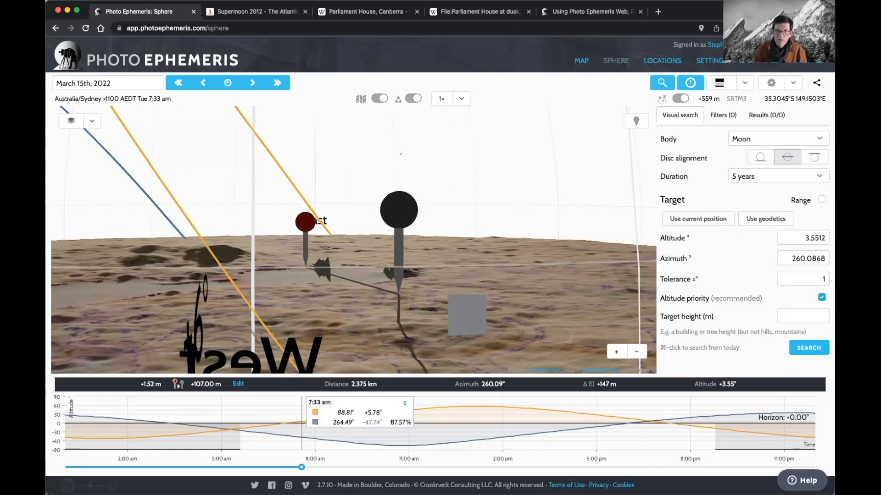
left_click(804, 348)
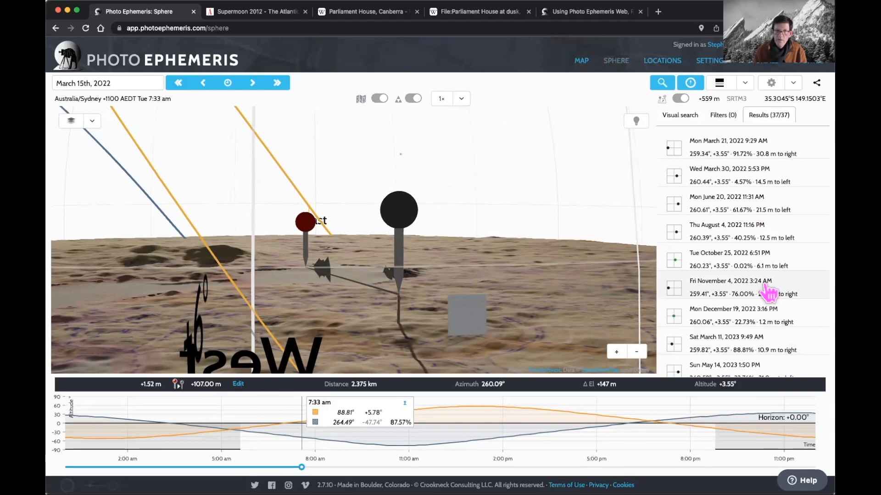
scroll(730, 305, "down", 1)
scroll(729, 305, "down", 2)
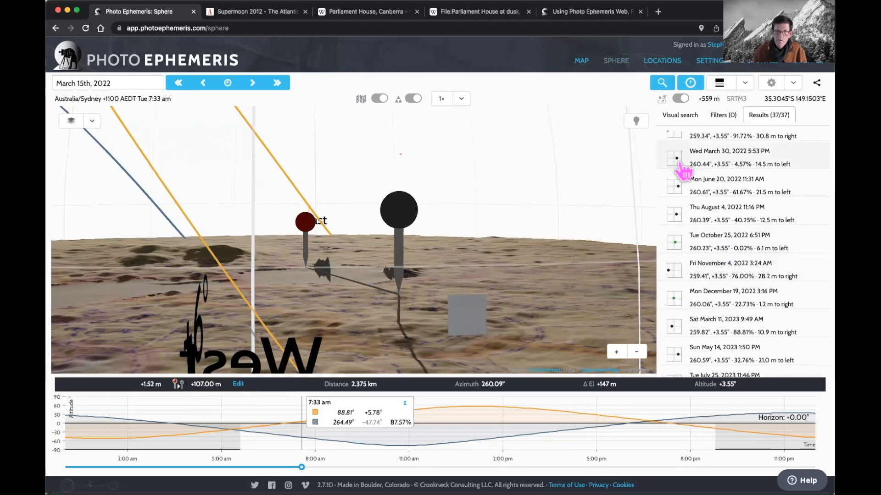
scroll(681, 173, "up", 1)
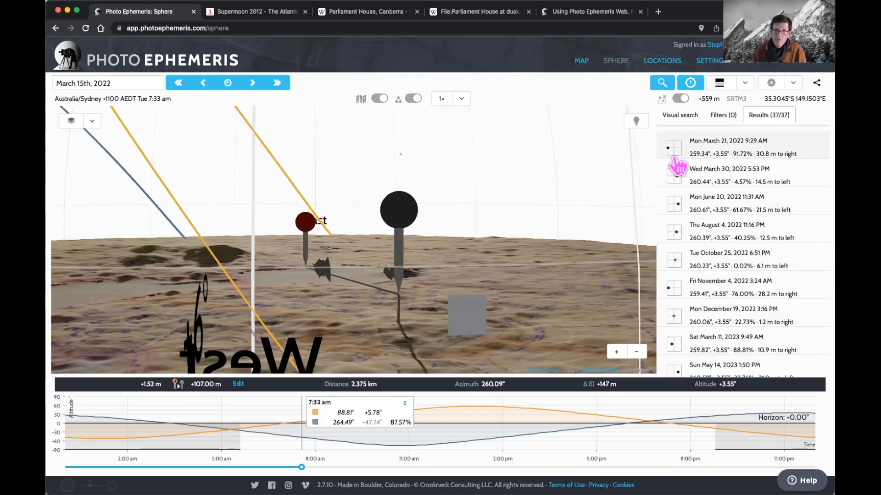
left_click(675, 265)
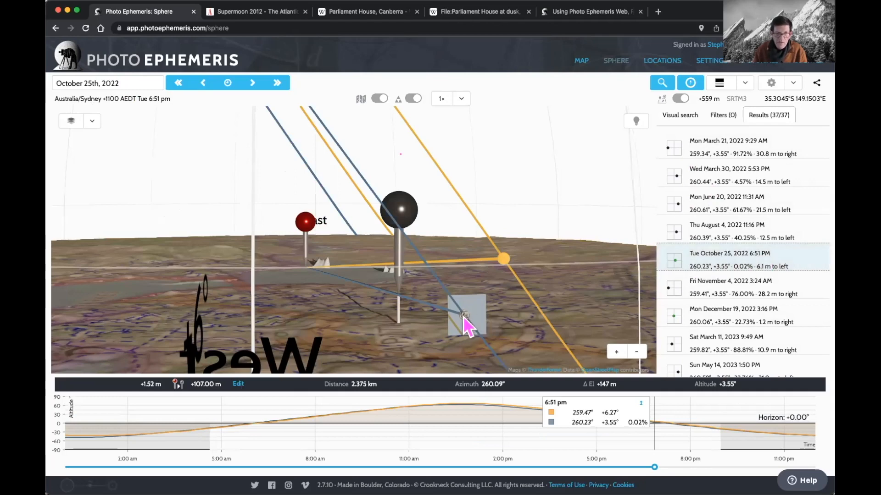
Step: Orbit and zoom the 3D view to examine the moon's position within the target area behind the grey pin
left_click_drag(464, 318, 418, 244)
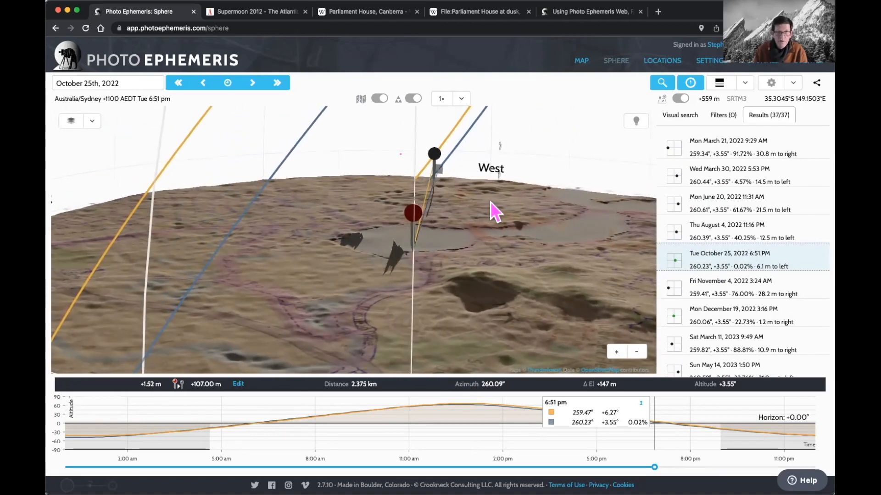
left_click_drag(508, 207, 461, 265)
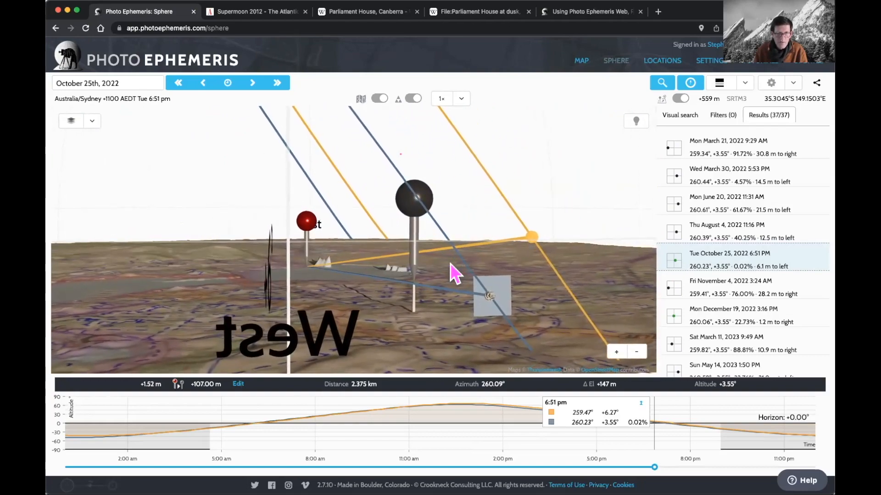
scroll(454, 274, "up", 3)
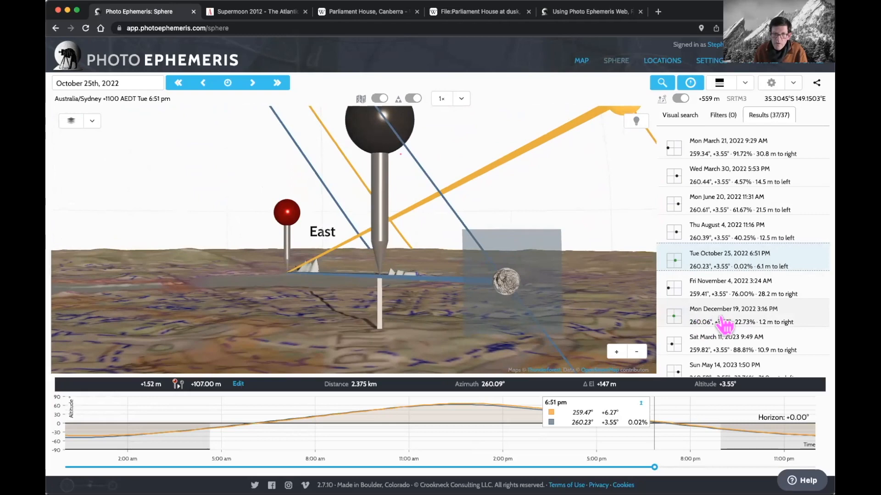
Step: Load the Mon December 19, 2022, Thu September 28, 2023 and Mon March 21, 2022 moon results to compare their alignments
left_click(725, 324)
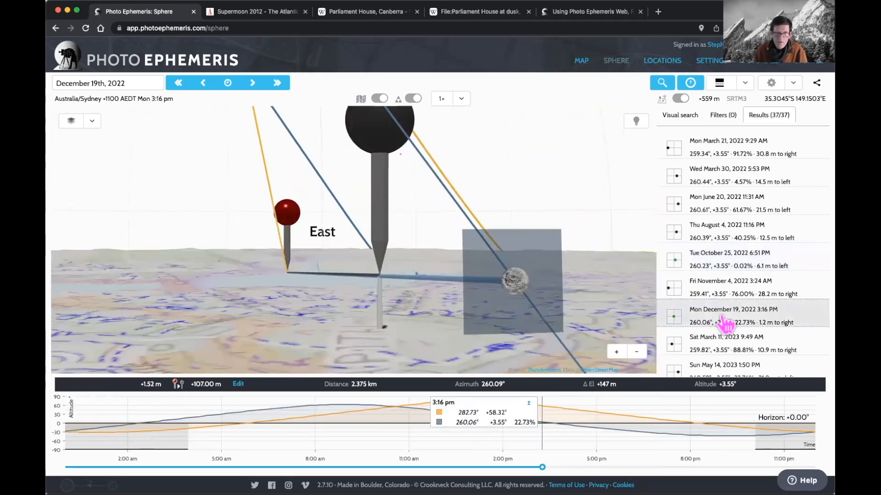
scroll(726, 324, "down", 3)
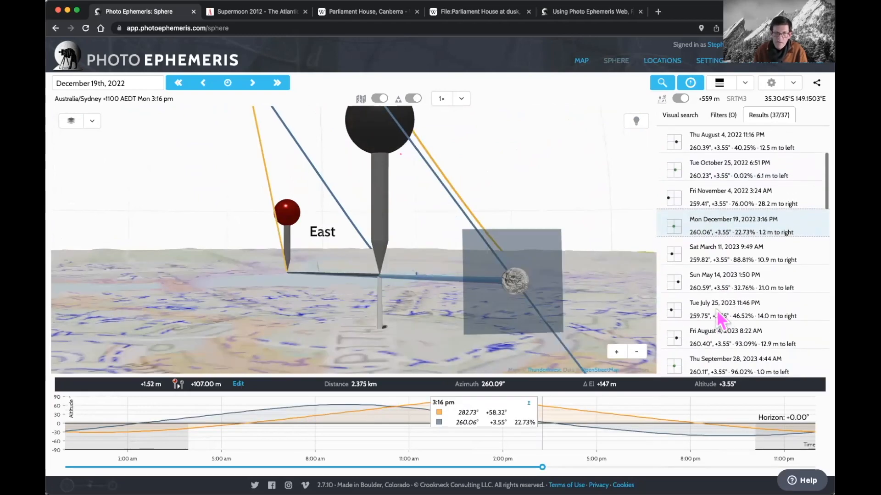
scroll(725, 324, "down", 2)
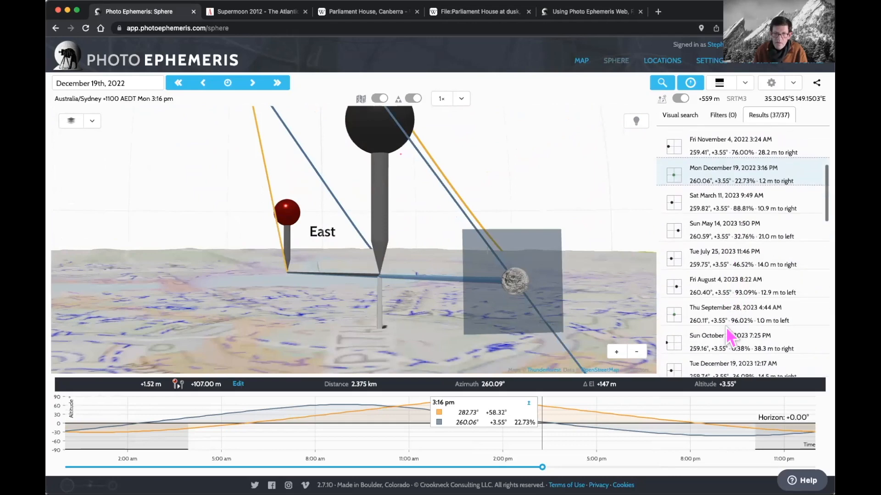
left_click(725, 324)
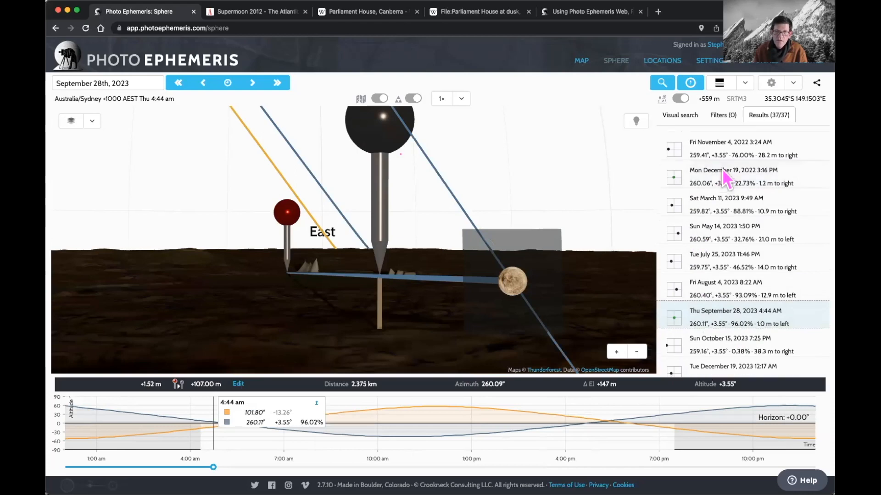
scroll(700, 174, "up", 5)
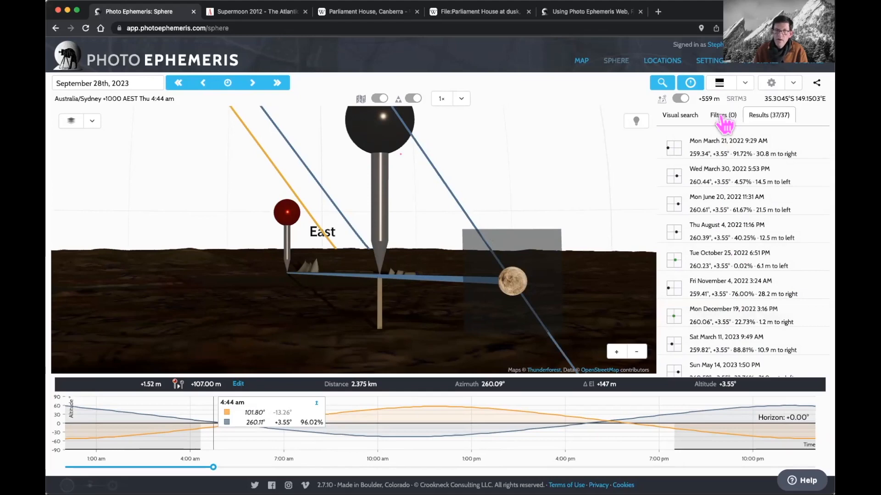
left_click(719, 152)
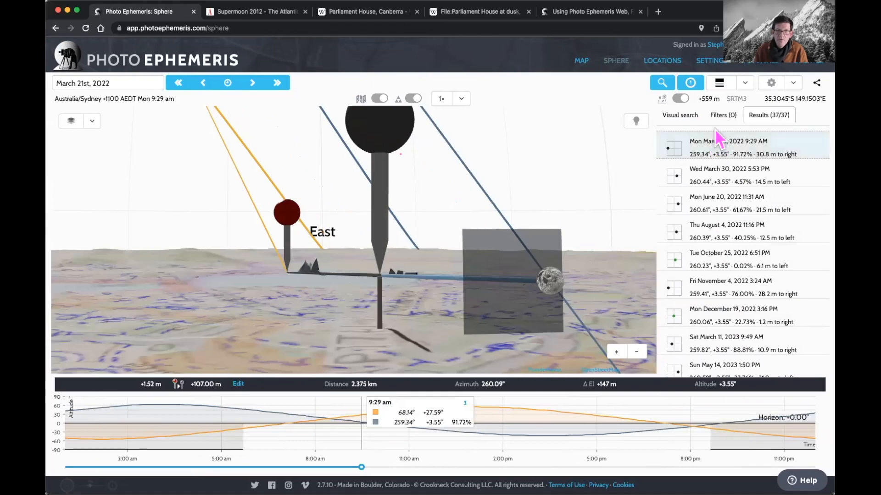
Step: Apply the suggested Full Moon filter to the results and load the Thu September 28, 2023 4:44 AM alignment
left_click(724, 117)
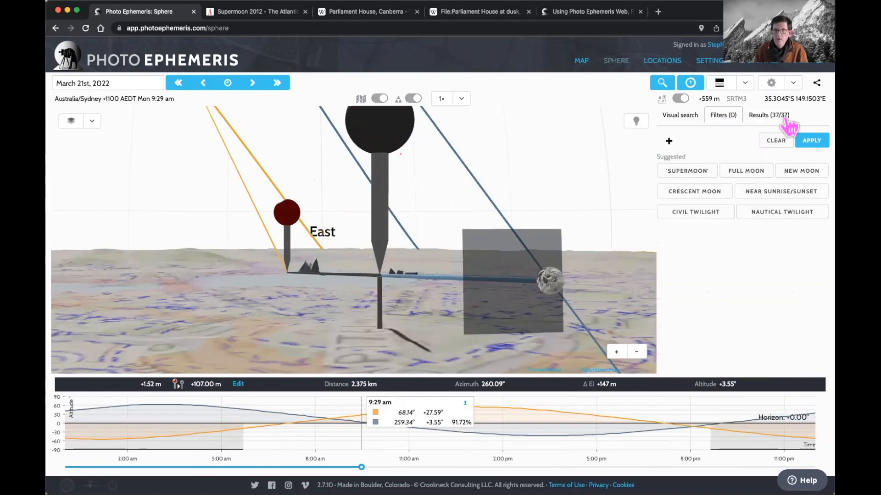
left_click(747, 167)
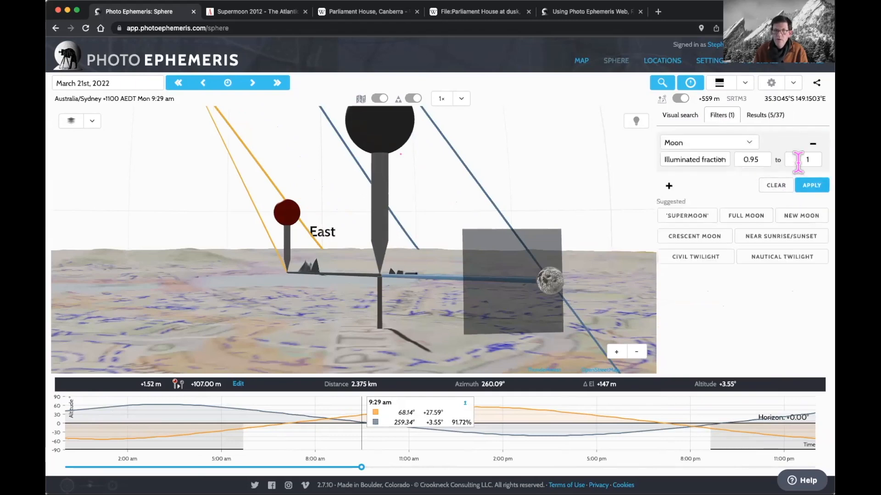
left_click(774, 120)
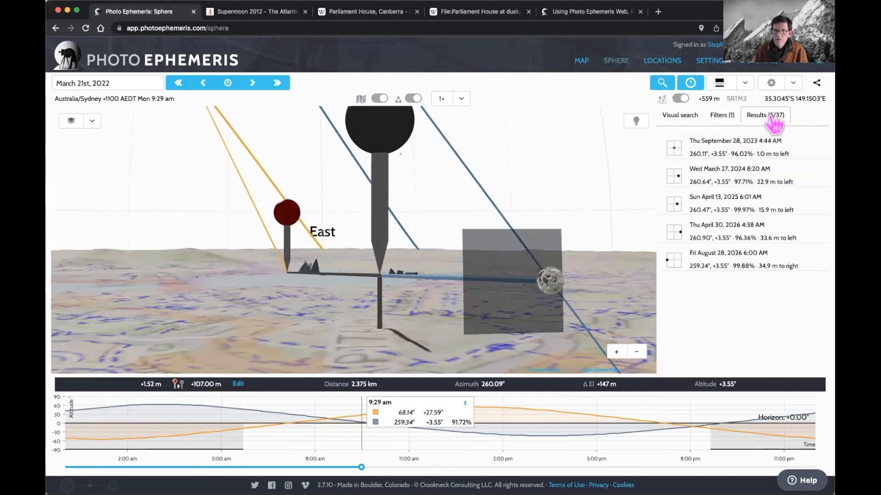
left_click(715, 154)
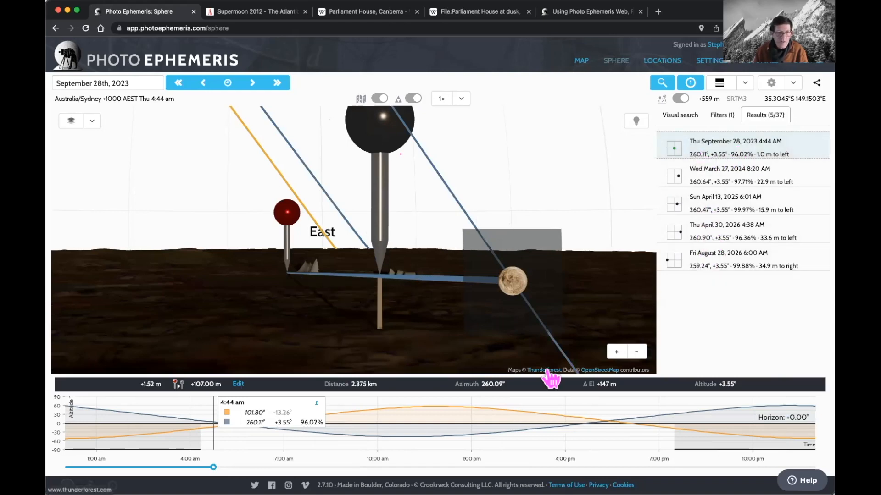
left_click_drag(537, 318, 537, 317)
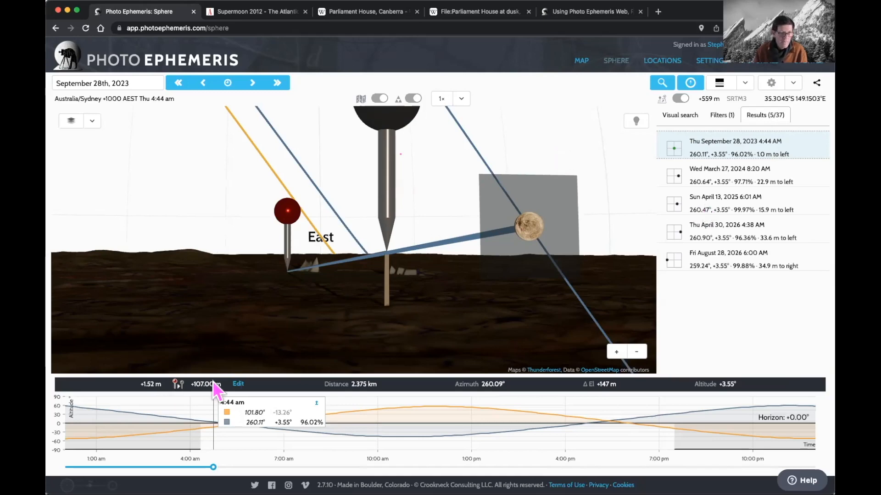
Step: Set the red pin's elevation offset to 107 m in the geodetics settings and apply it
left_click(238, 384)
left_click(459, 215)
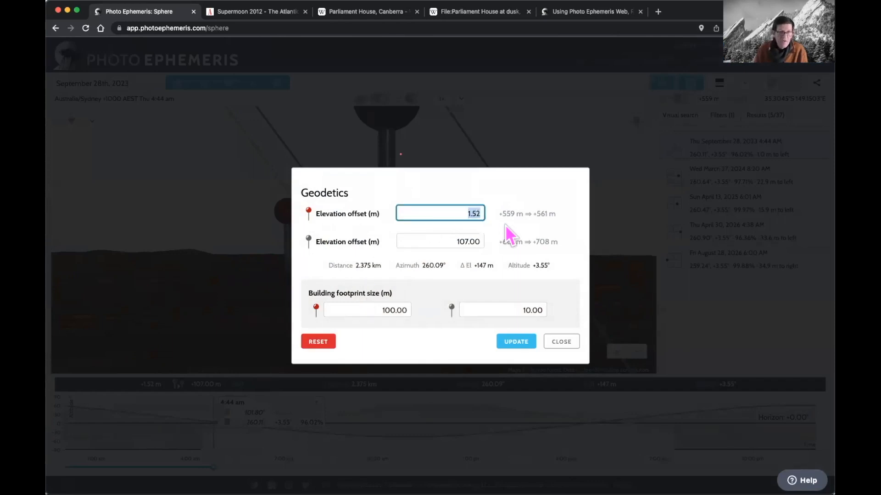
type("107")
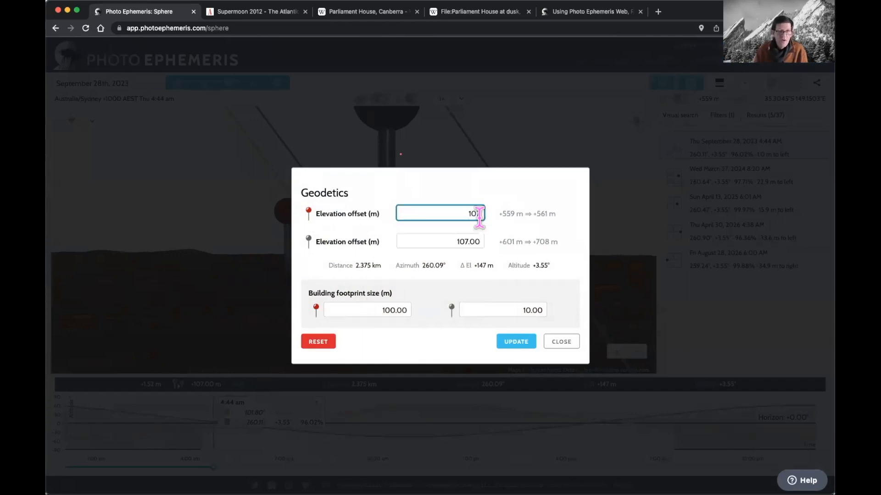
left_click(523, 341)
left_click(559, 342)
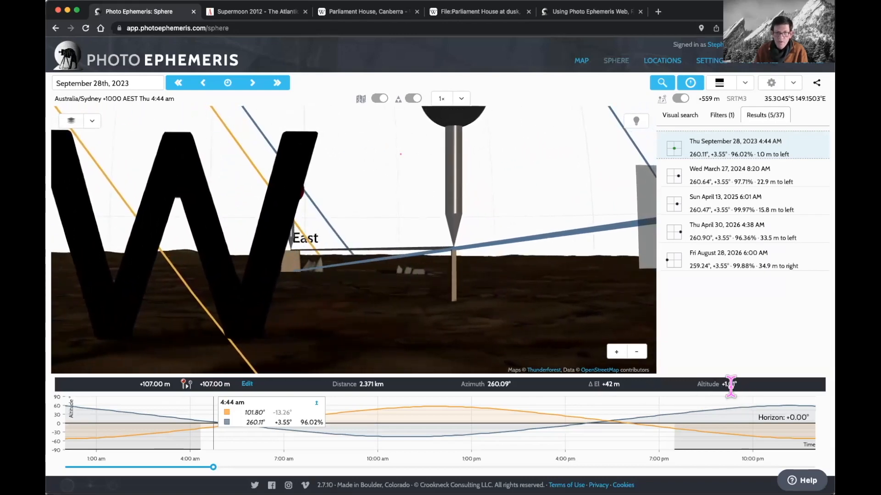
Step: Set the red pin's elevation offset back to 1.52 m and view the moon alignment in 3D
left_click(247, 385)
left_click_drag(448, 211, 493, 213)
type("1.52")
left_click(516, 341)
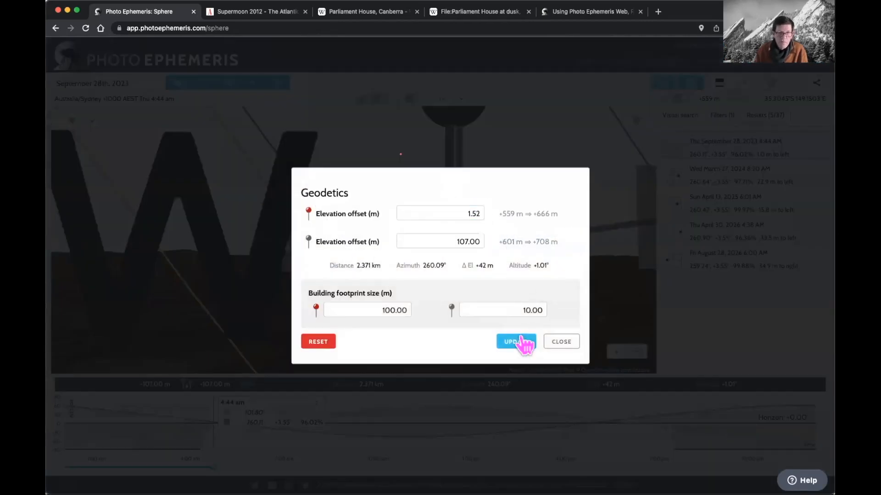
left_click(560, 342)
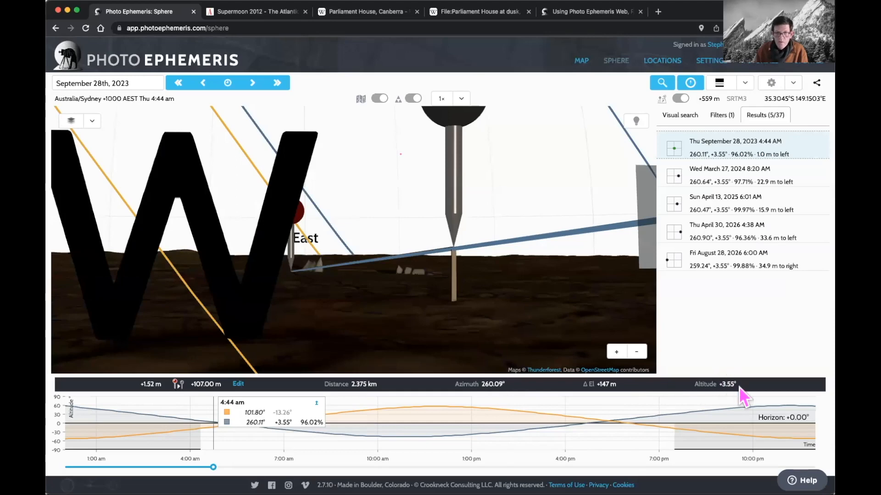
left_click_drag(467, 284, 464, 284)
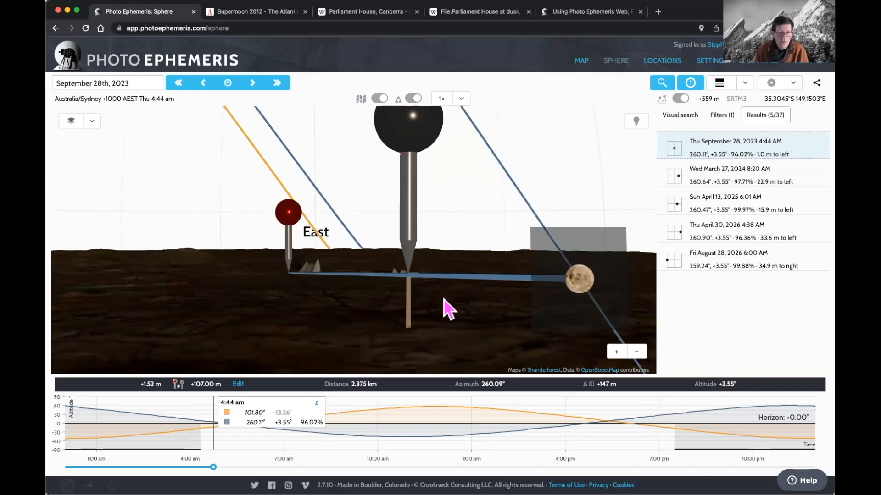
left_click_drag(444, 299, 442, 299)
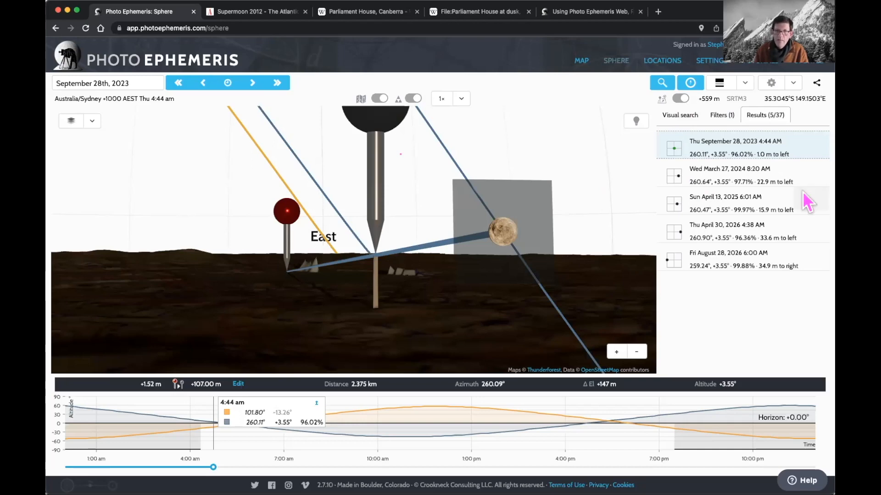
Step: Close the visual search and switch from the Sphere to the Map view
left_click(721, 116)
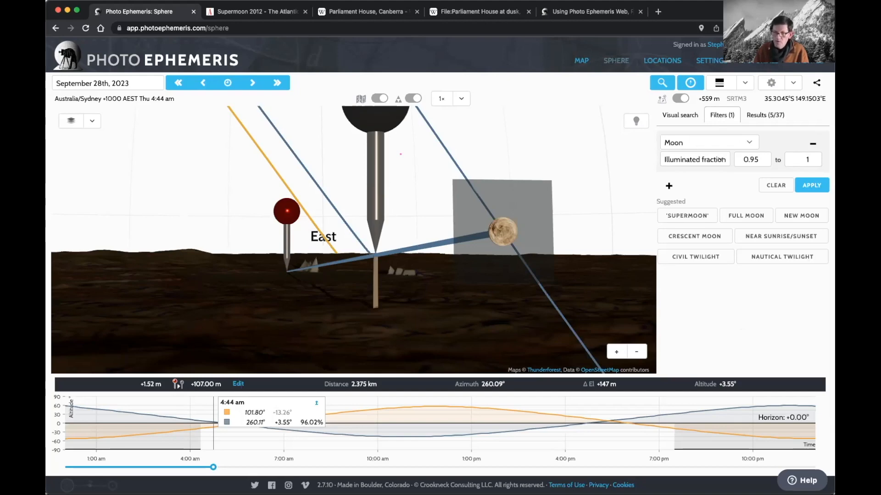
left_click(680, 98)
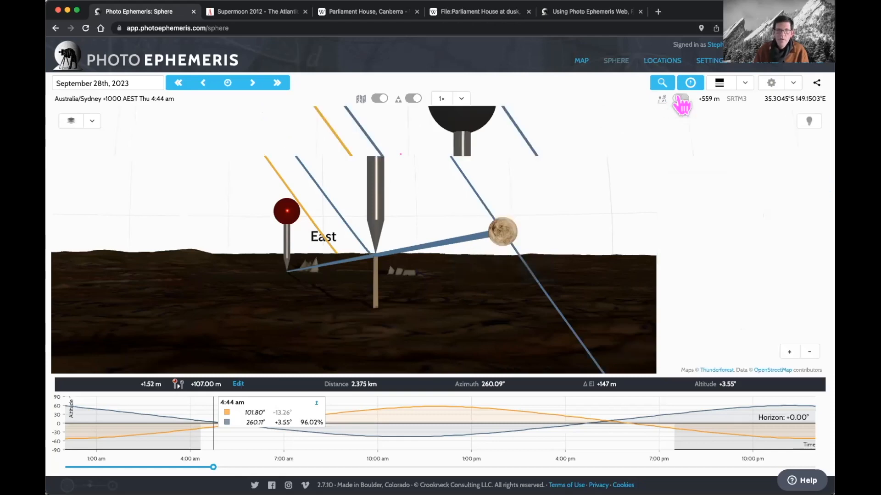
left_click(581, 62)
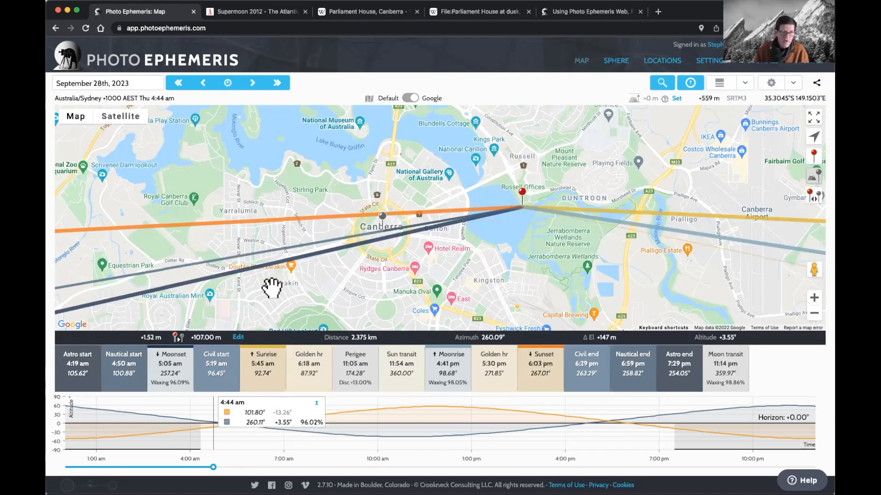
Step: Open the geodetics settings to review both pins' elevations above sea level and their data source, and close them unchanged
left_click(238, 337)
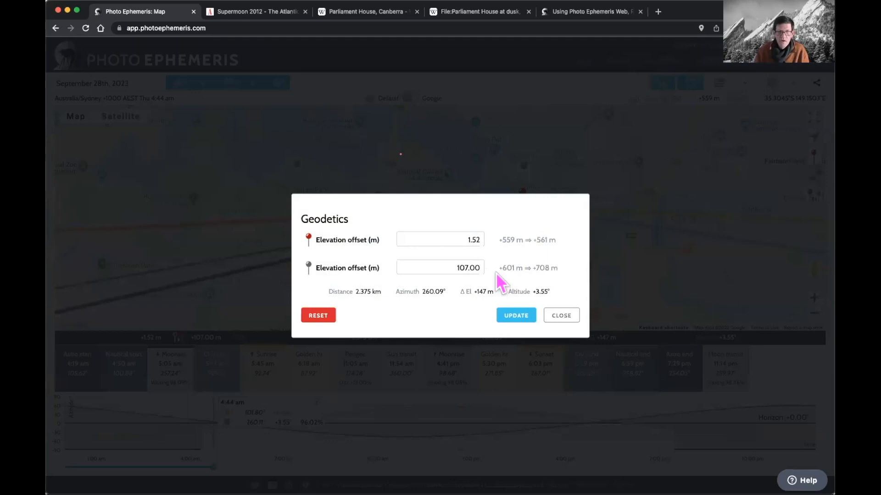
left_click_drag(523, 270, 500, 269)
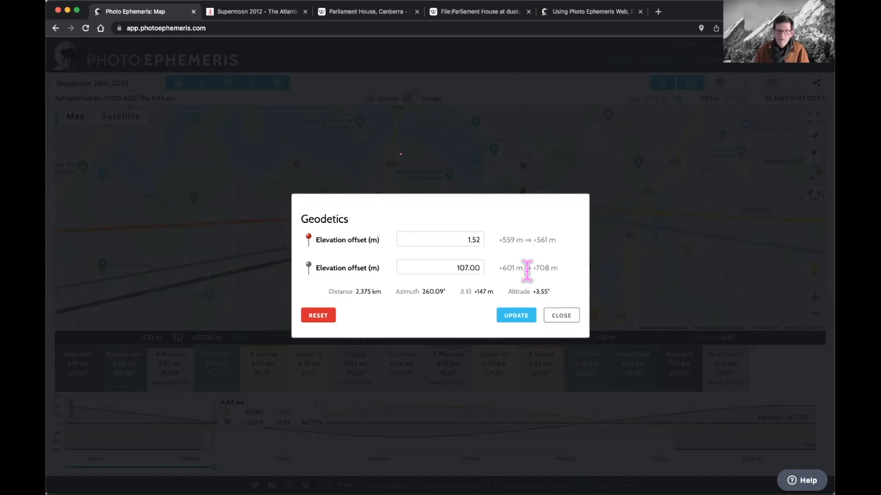
mouse_move(527, 270)
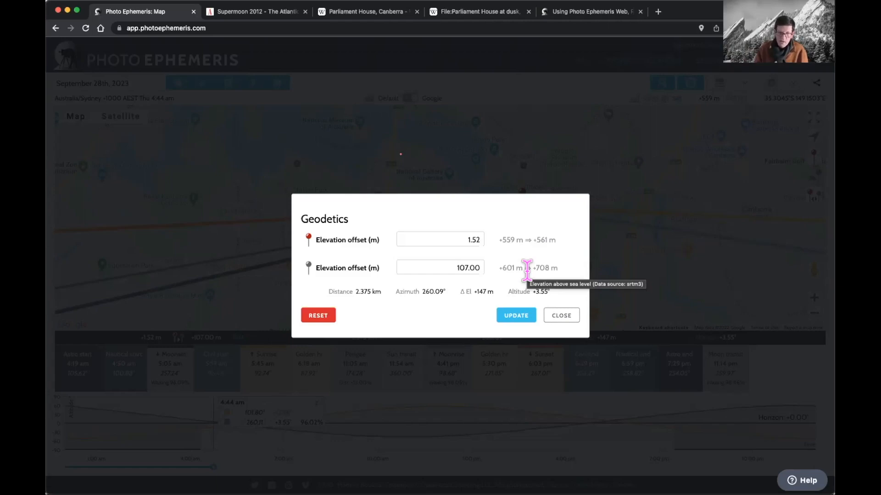
left_click(560, 316)
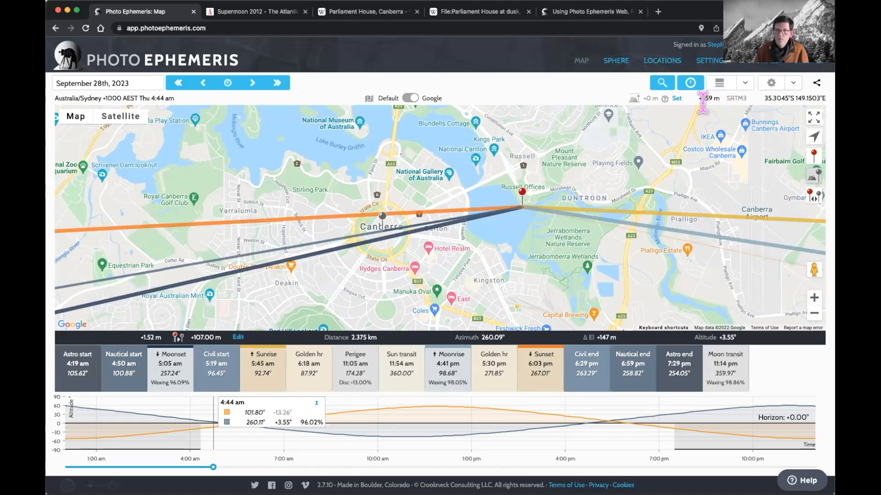
Step: Try SRTM1 and Aster as the elevation data source for the location
left_click(748, 102)
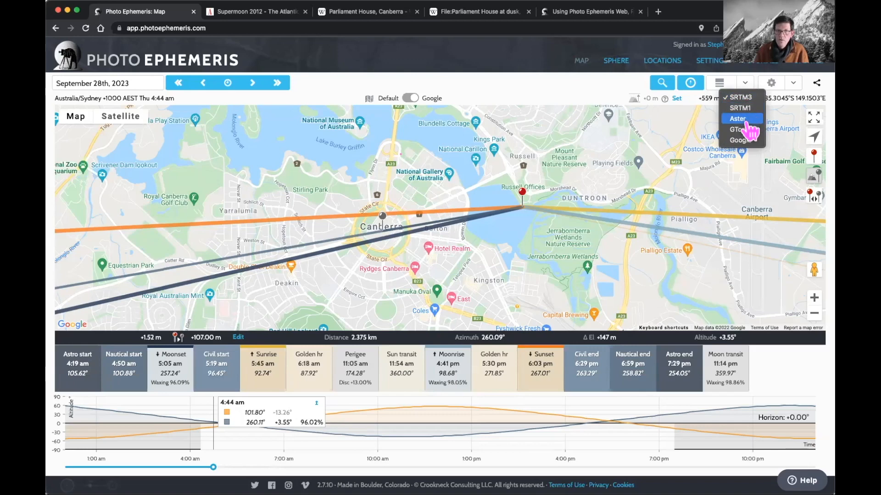
left_click(748, 110)
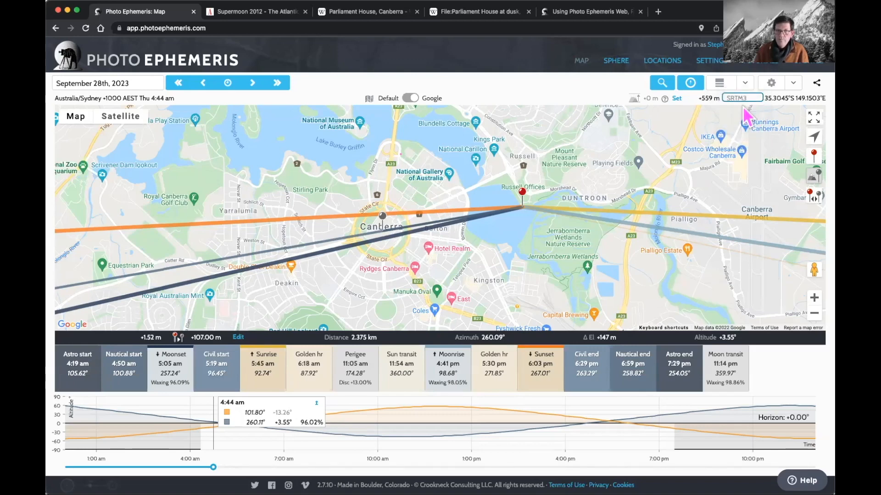
left_click(743, 98)
left_click(744, 102)
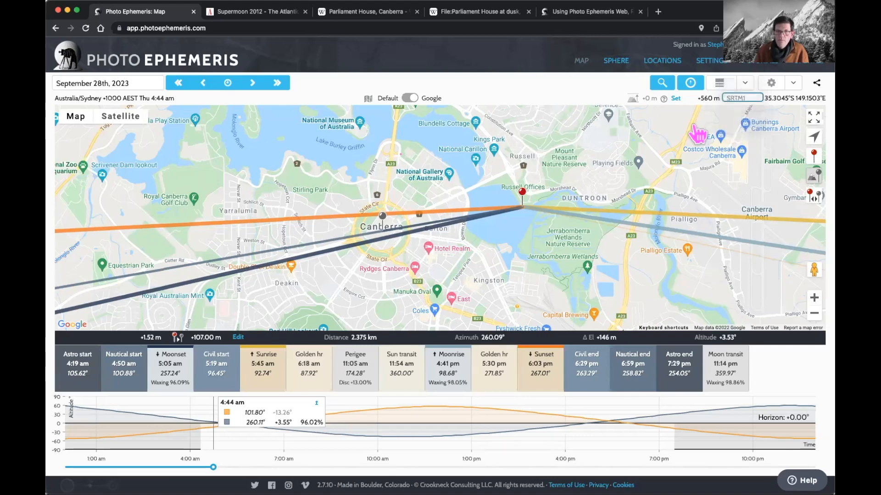
left_click(754, 109)
left_click(752, 115)
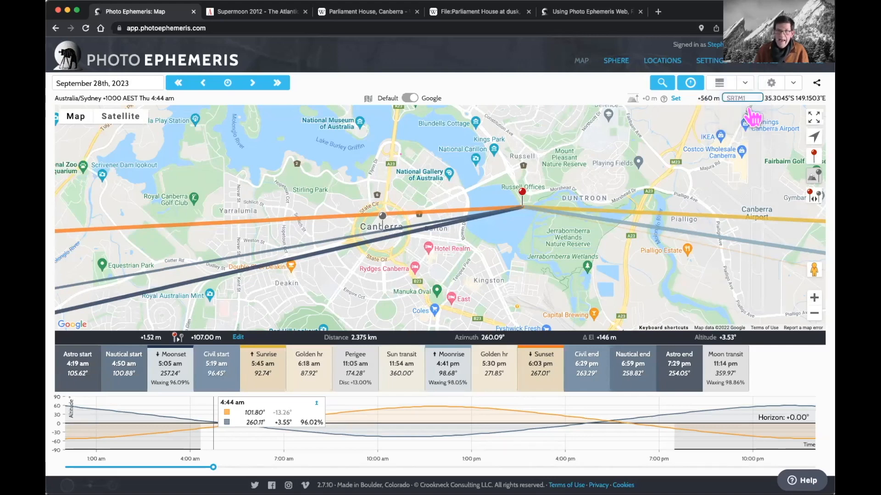
Step: Set the elevation data source to Google and bring up the available sources again
left_click(746, 102)
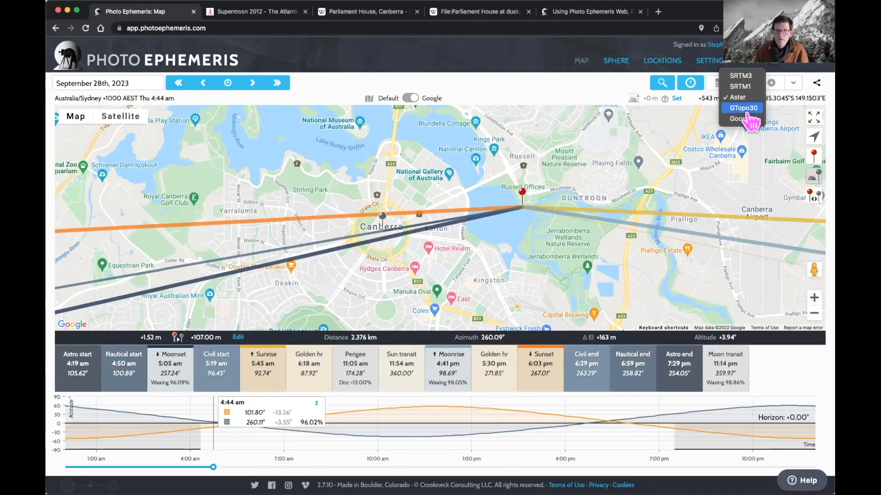
left_click(748, 120)
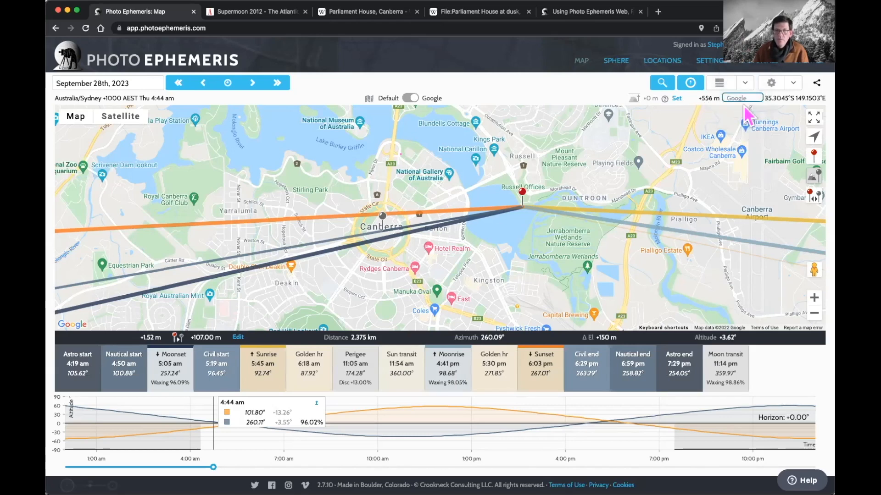
left_click(747, 100)
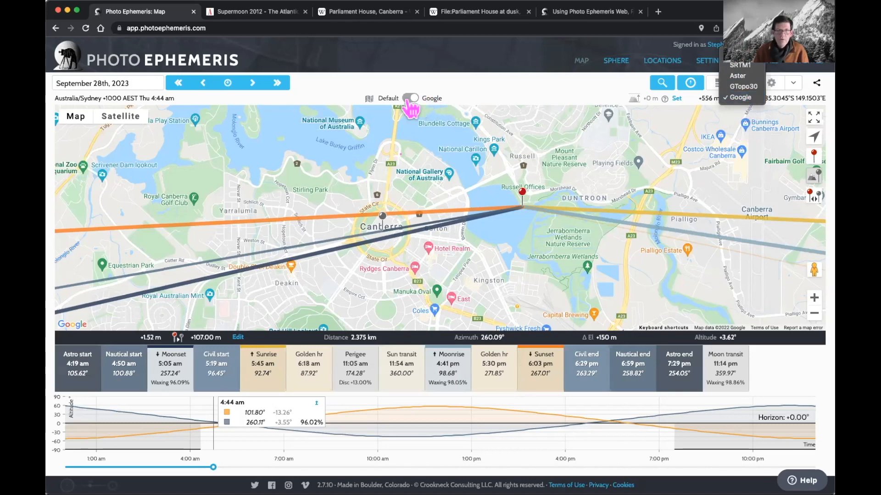
Step: Set the elevation data source to SRTM3 and turn off geodetics with its secondary pin
left_click(736, 98)
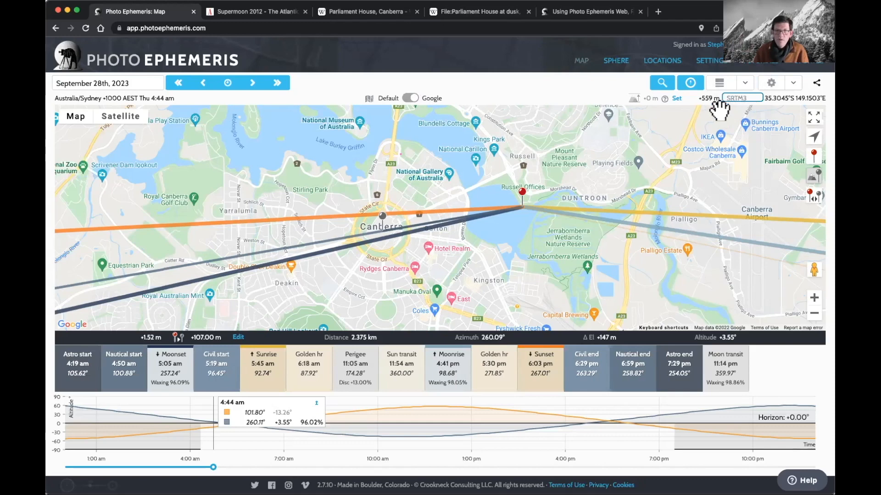
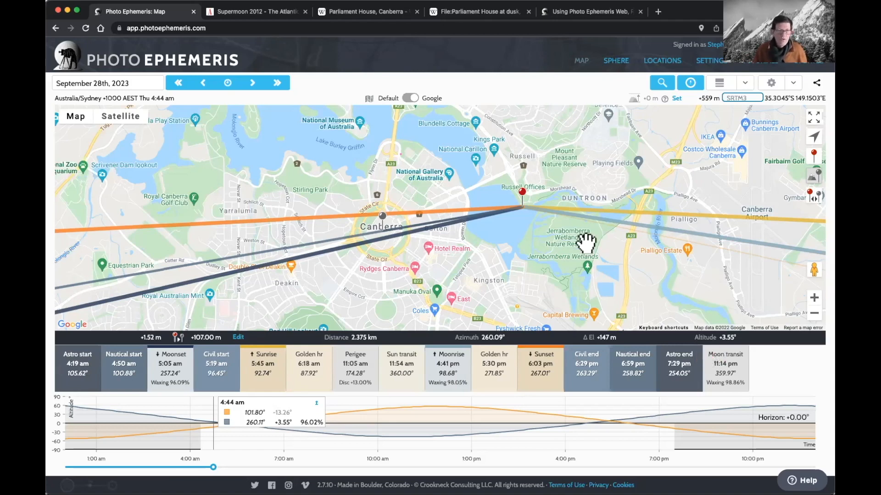
left_click(811, 197)
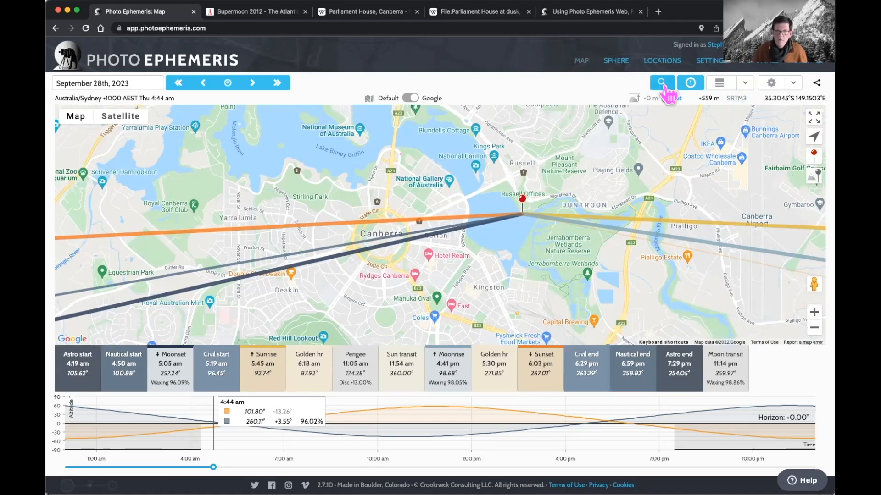
Step: Change the measurement units to Imperial in the settings, save them, and return to the map
left_click(702, 62)
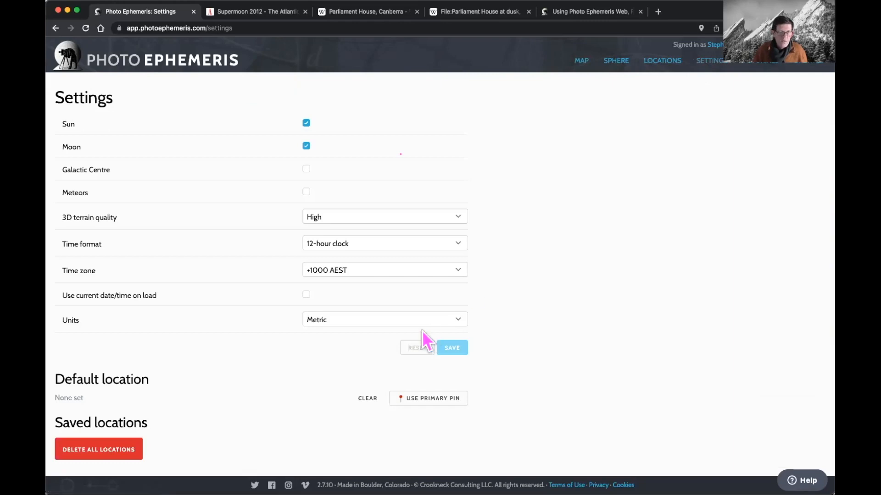
left_click(380, 321)
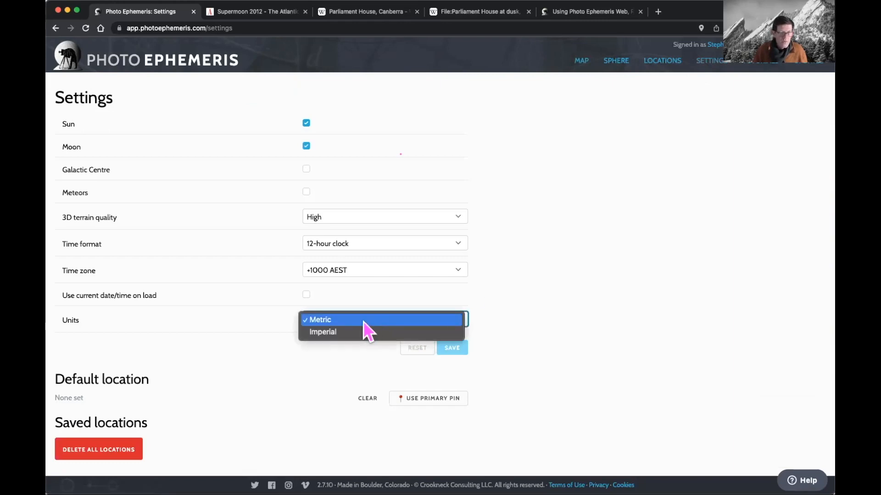
left_click(337, 335)
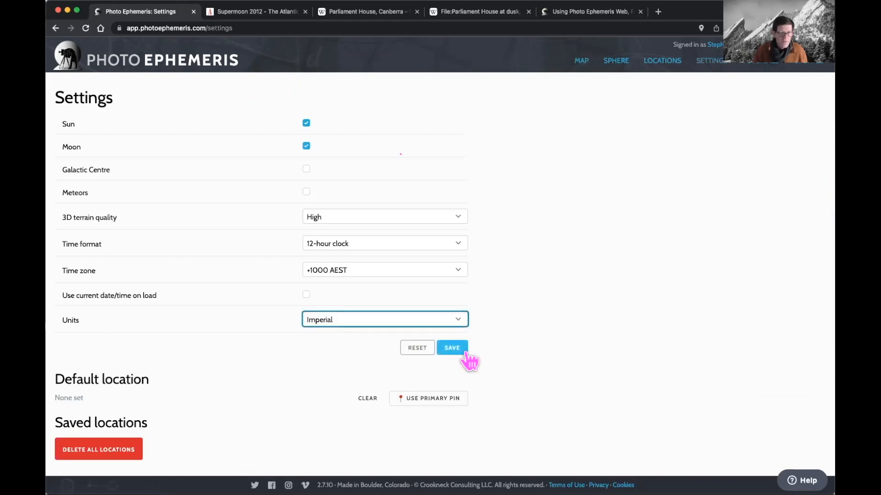
left_click(448, 348)
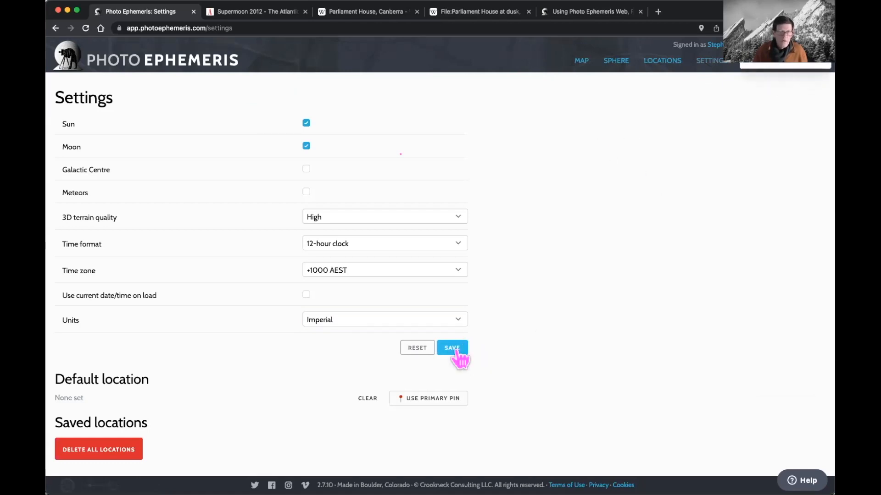
left_click(806, 61)
left_click(808, 68)
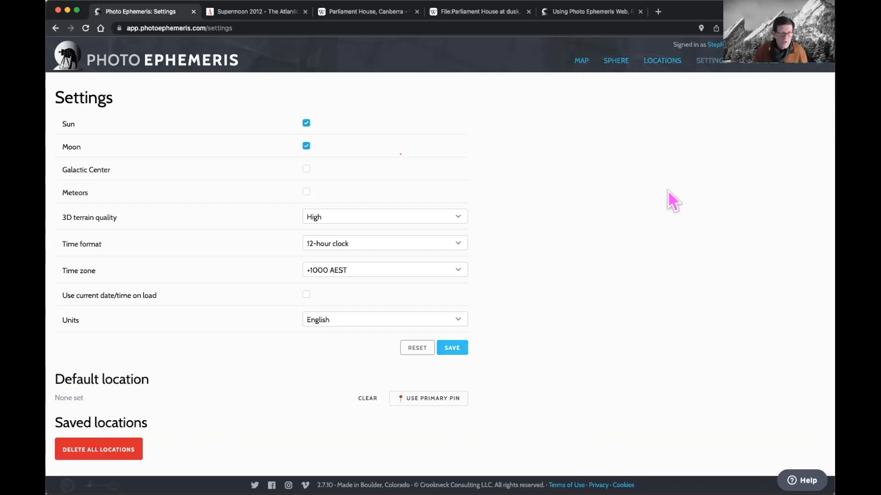
left_click(578, 62)
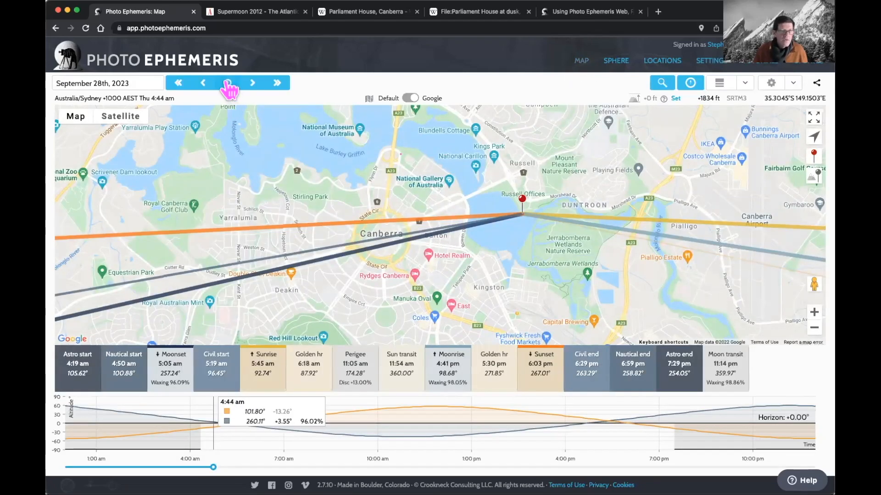
Step: Reset the map to the current date and time and change the year to 2011
left_click(228, 83)
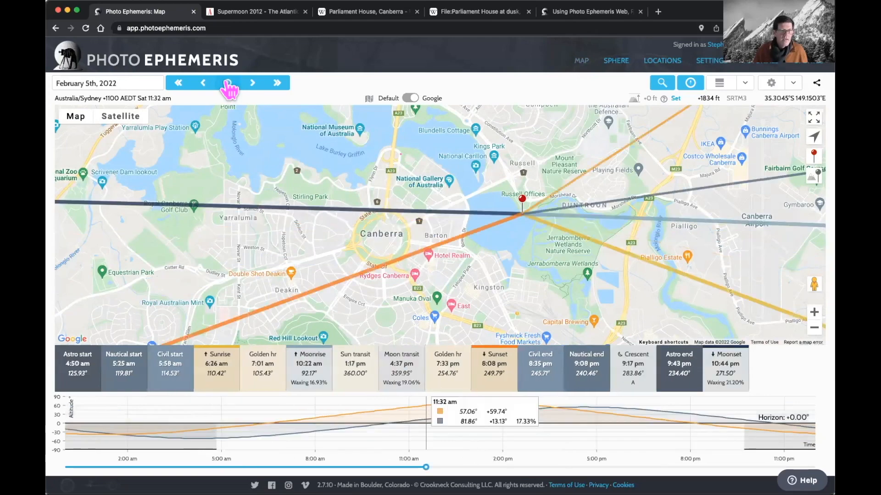
left_click(133, 83)
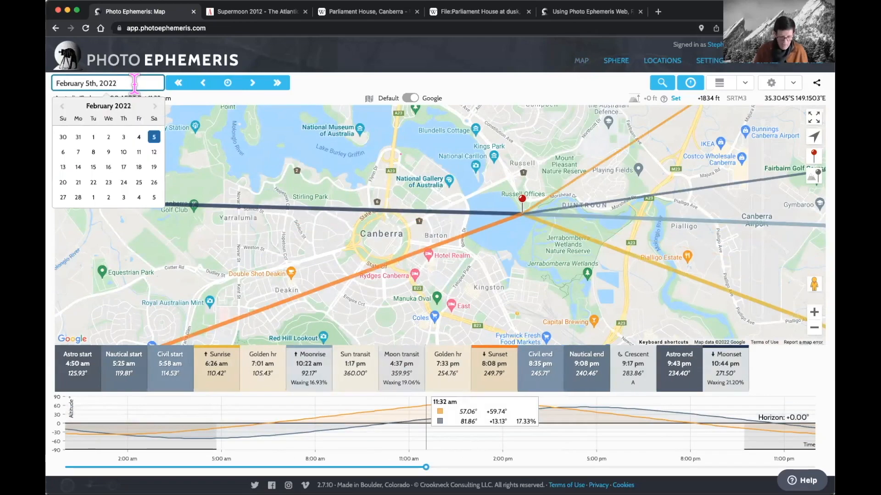
type("1")
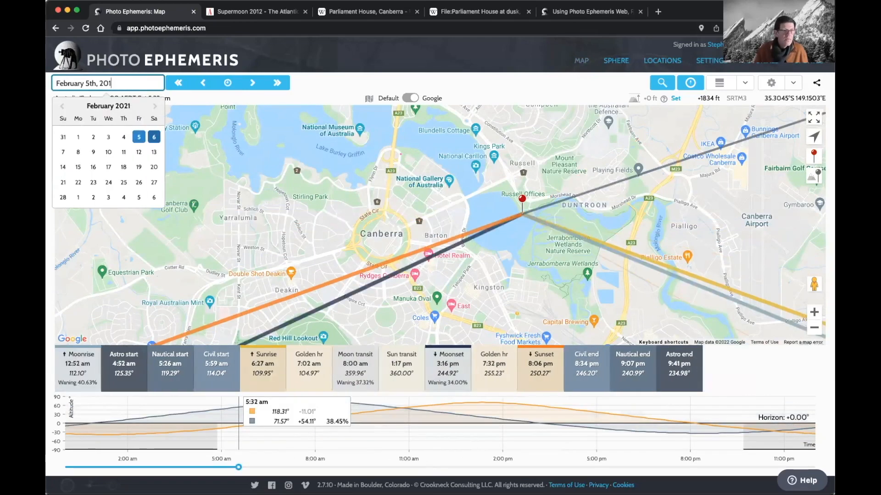
type("1")
key("Return")
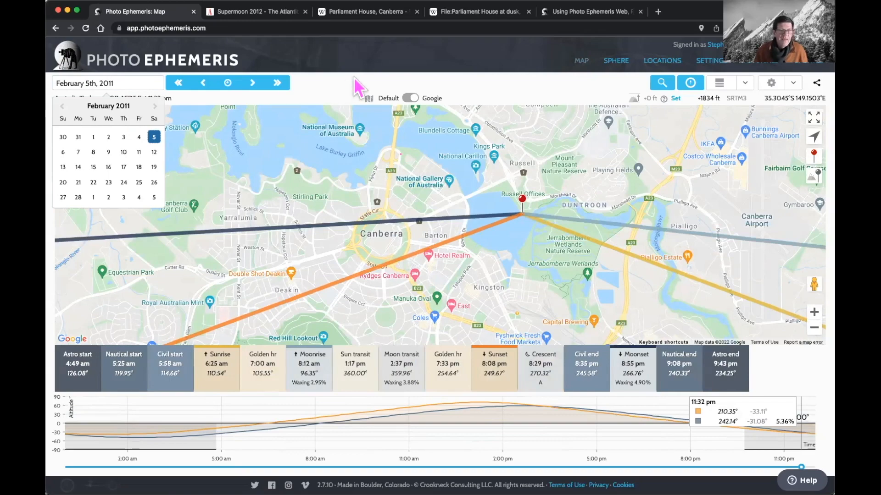
Step: Open The Atlantic's Supermoon 2012 article and examine the first photo, its caption and the introduction for the shooting date and location
left_click(268, 16)
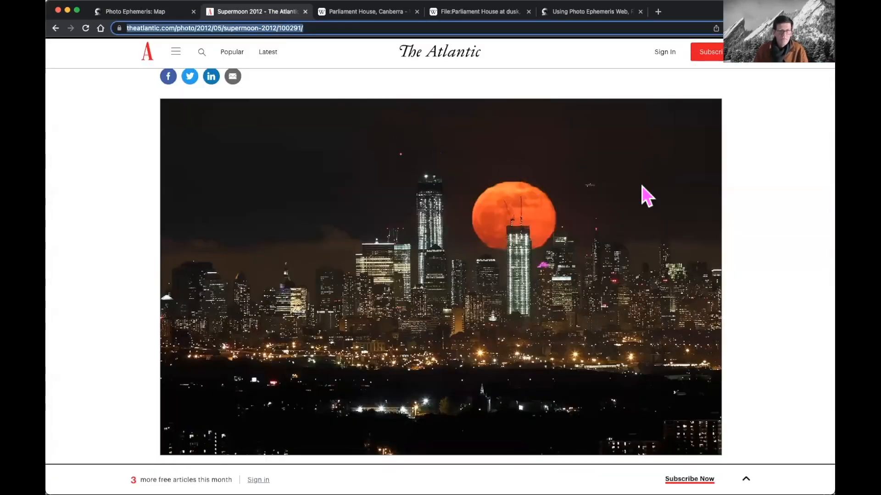
scroll(651, 208, "down", 1)
scroll(650, 208, "up", 1)
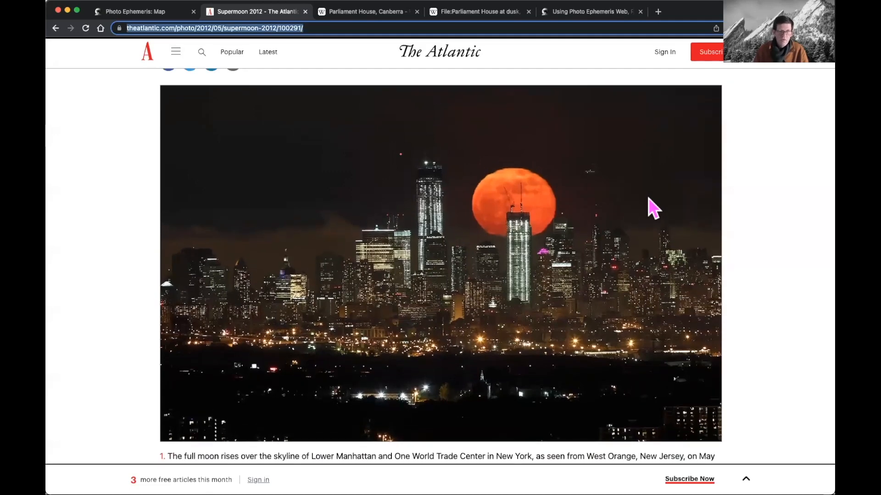
scroll(650, 207, "up", 4)
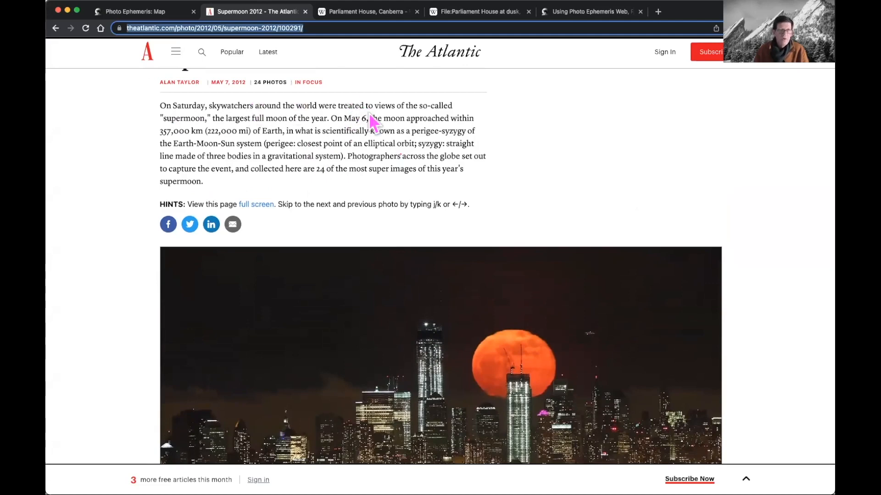
scroll(478, 181, "down", 4)
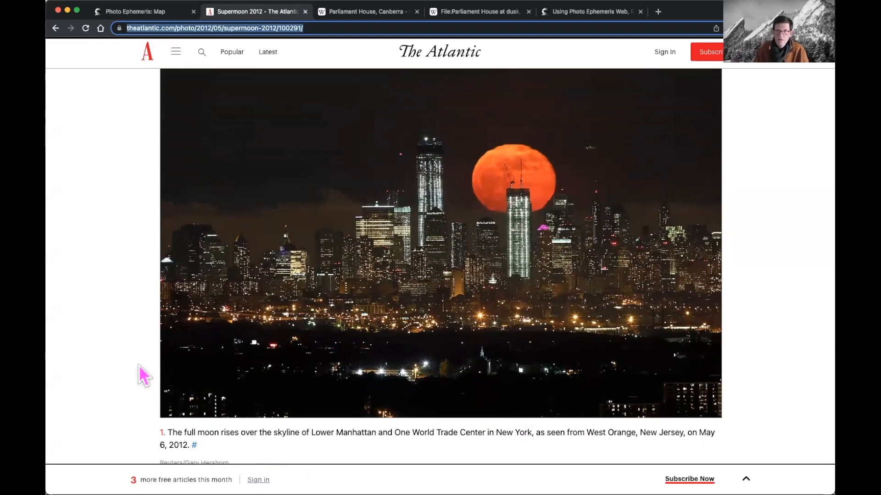
scroll(138, 365, "up", 1)
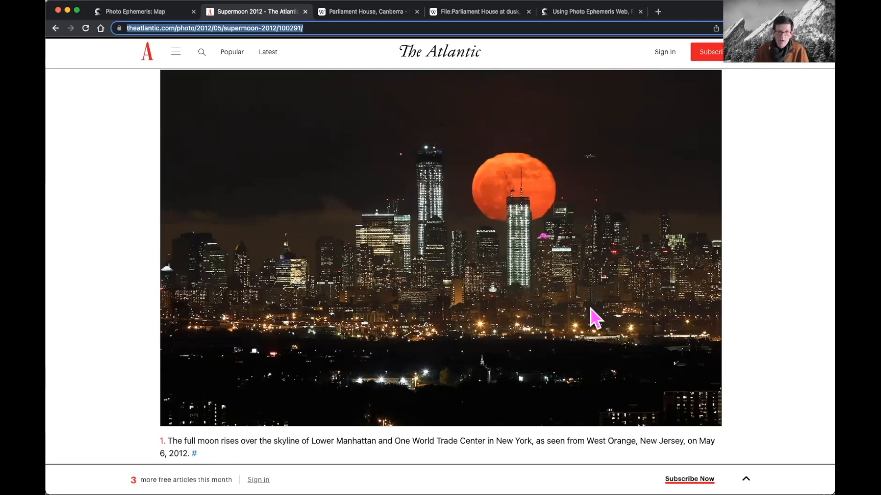
scroll(590, 314, "up", 1)
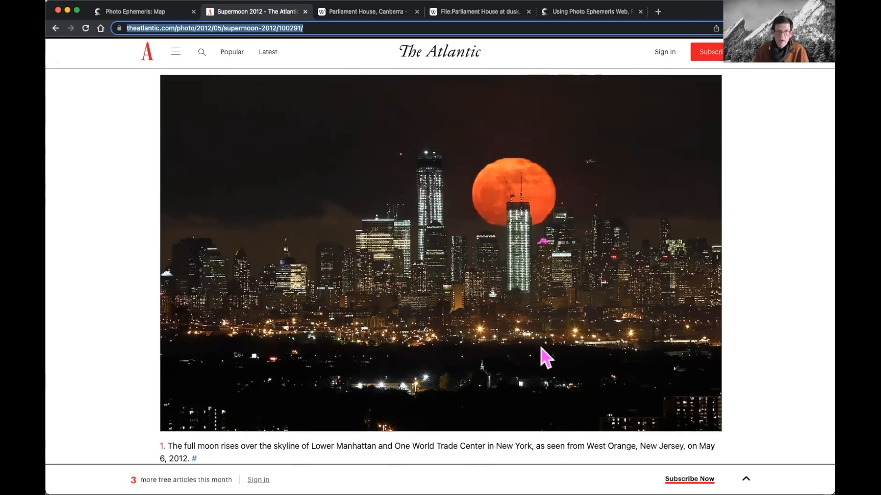
scroll(550, 339, "up", 2)
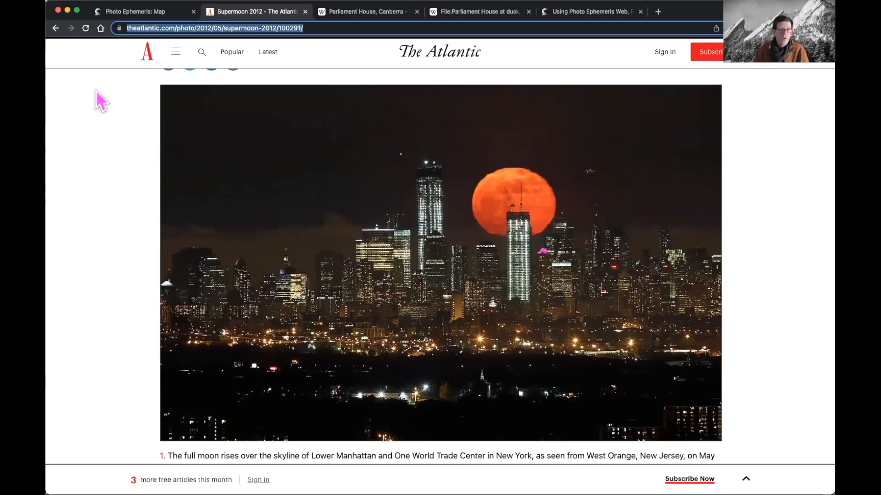
Step: Return to Photo Ephemeris, search for "West Orange, NJ" and move the primary pin to the Essex County, New Jersey result
left_click(128, 19)
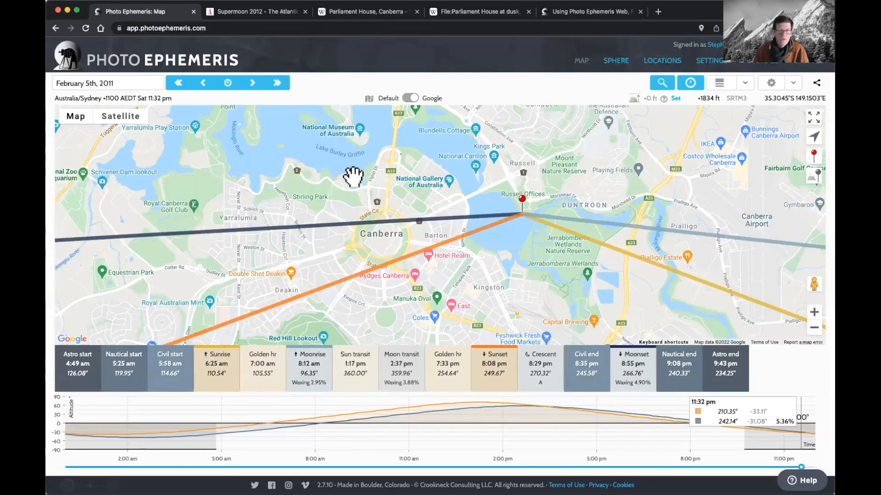
left_click(661, 83)
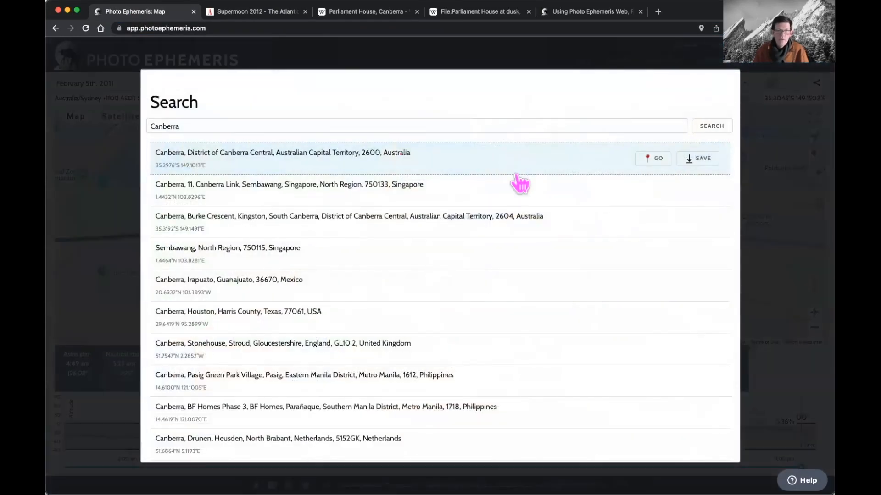
double_click(453, 122)
type("West")
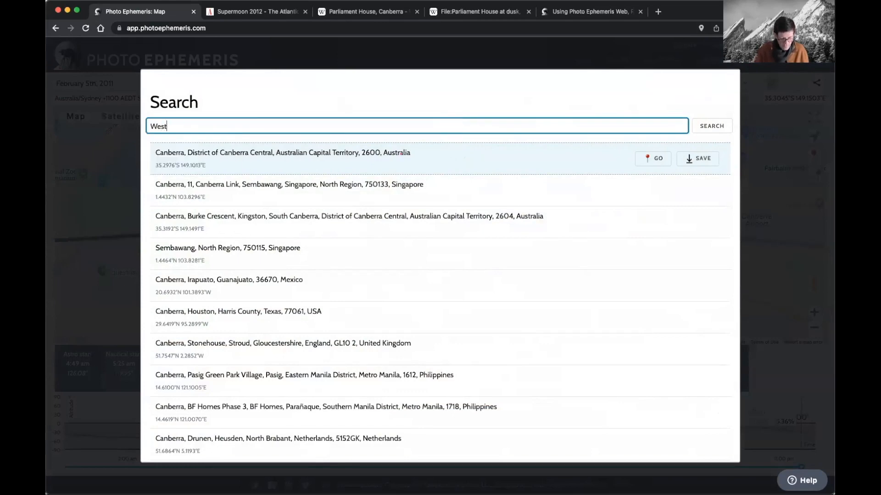
type(" Orange, NJ")
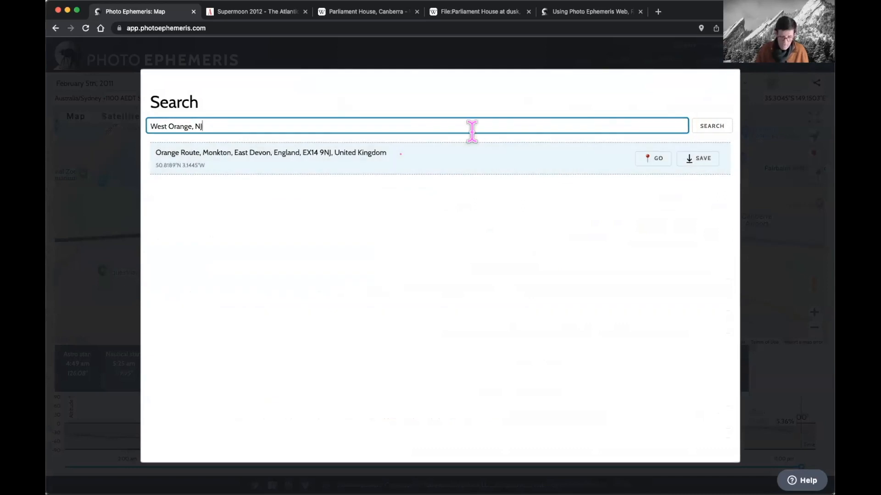
key("Return")
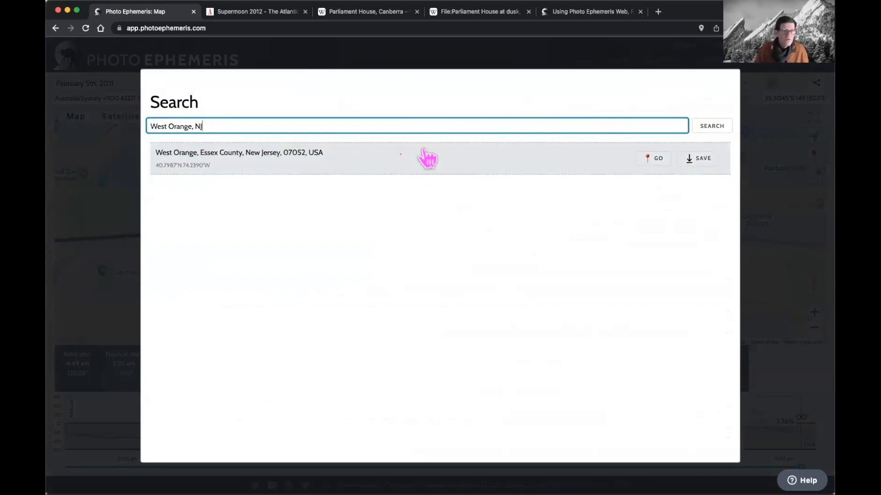
left_click(397, 153)
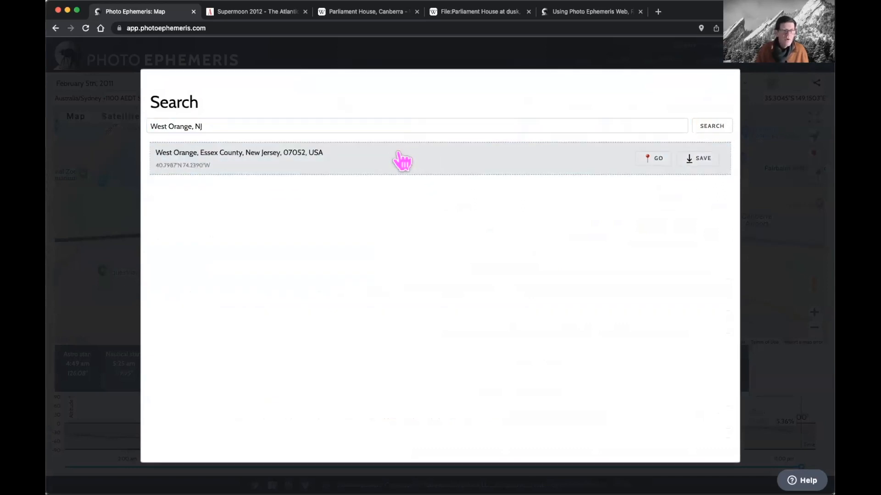
left_click(657, 161)
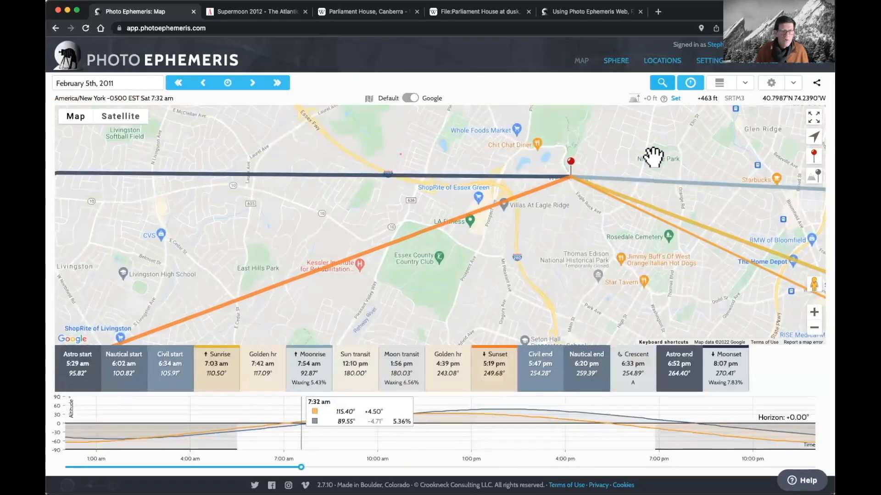
Step: Examine the area between the West Orange pin and Manhattan, including the terrain around Eagle Rock Reservation
left_click_drag(644, 275, 479, 316)
scroll(438, 210, "down", 5)
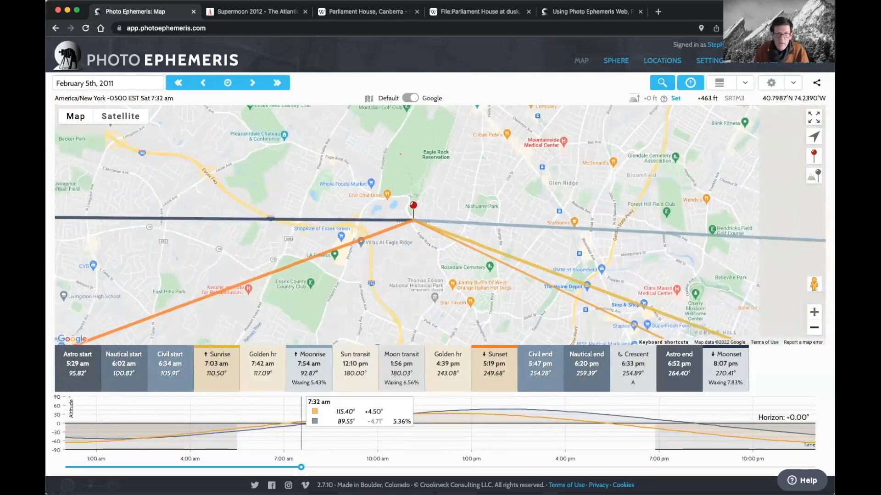
scroll(674, 281, "down", 3)
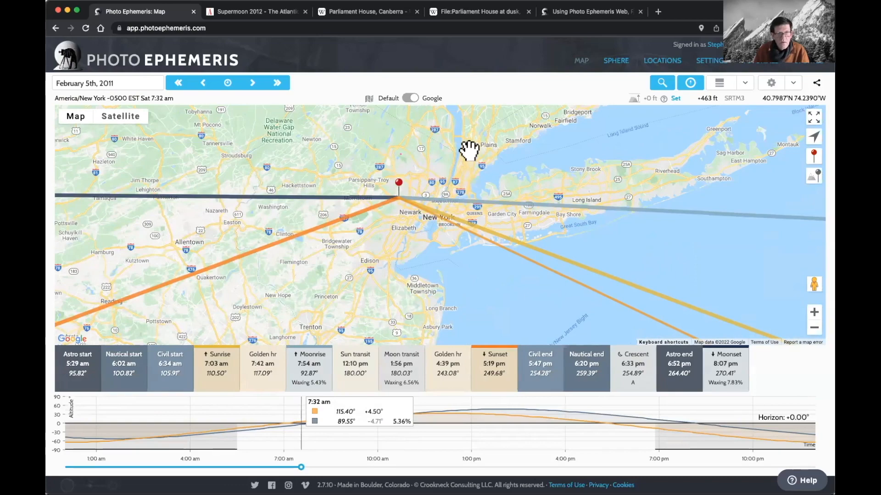
left_click_drag(536, 295, 566, 318)
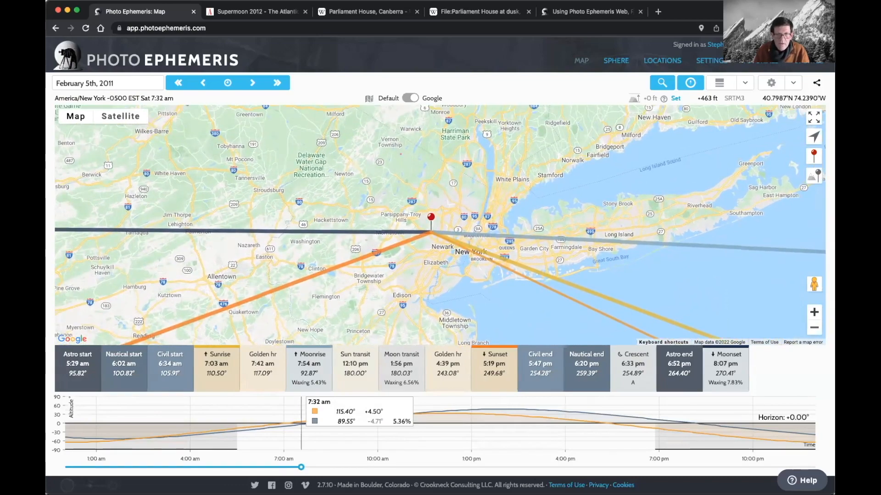
left_click(814, 311)
left_click(814, 312)
left_click_drag(615, 249, 598, 230)
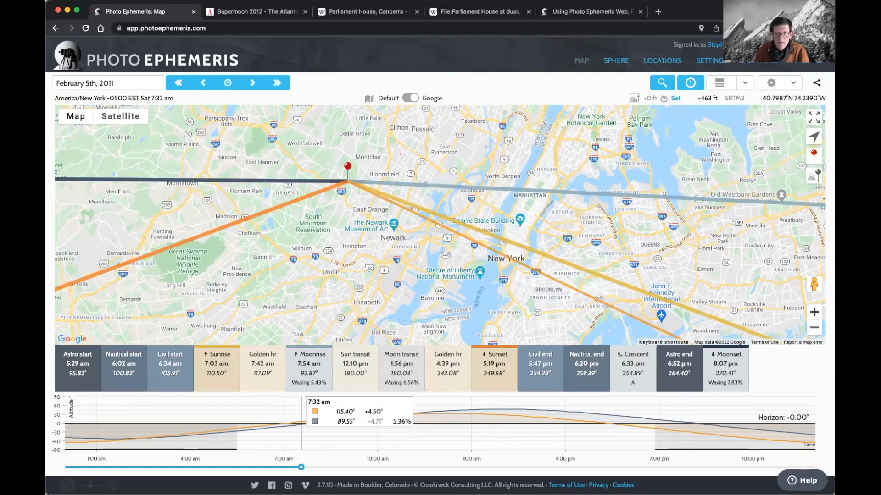
left_click(814, 313)
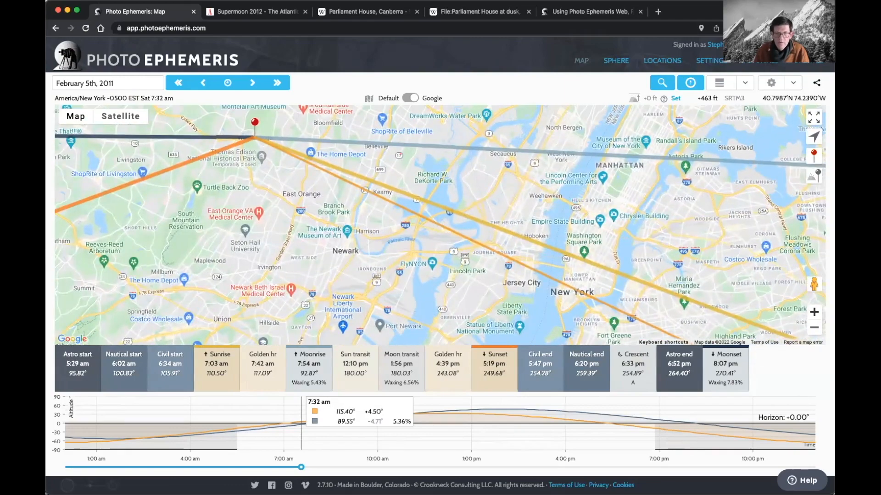
left_click(814, 313)
mouse_move(692, 294)
left_mouse_down()
mouse_move(643, 281)
mouse_move(643, 259)
mouse_move(607, 242)
mouse_move(705, 303)
left_mouse_up()
left_click_drag(626, 260, 690, 303)
left_click_drag(555, 223, 610, 256)
left_click_drag(552, 276, 603, 311)
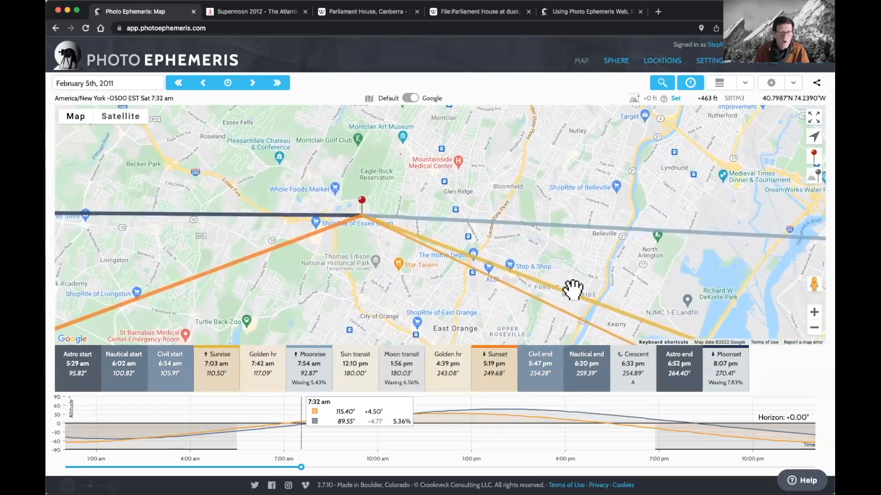
Step: Show satellite imagery for a closer look at the surroundings of the West Orange pin
left_click(140, 117)
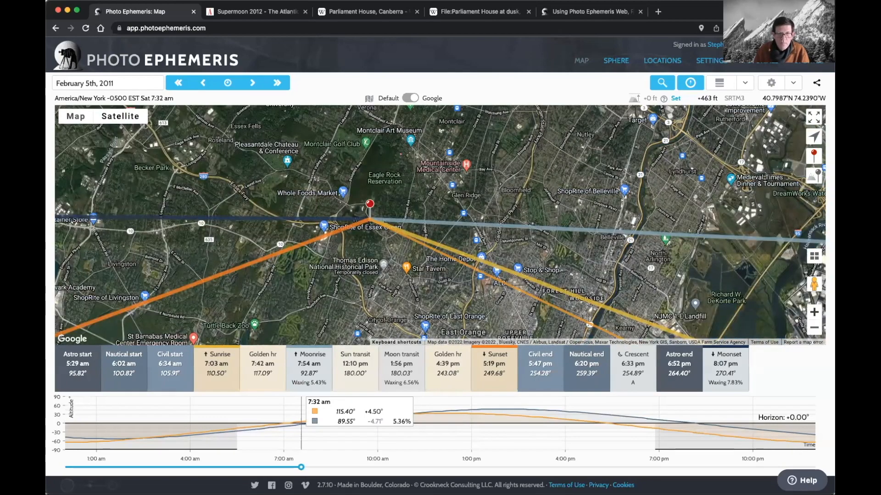
left_click(814, 312)
left_click(814, 312)
left_click_drag(598, 289, 678, 320)
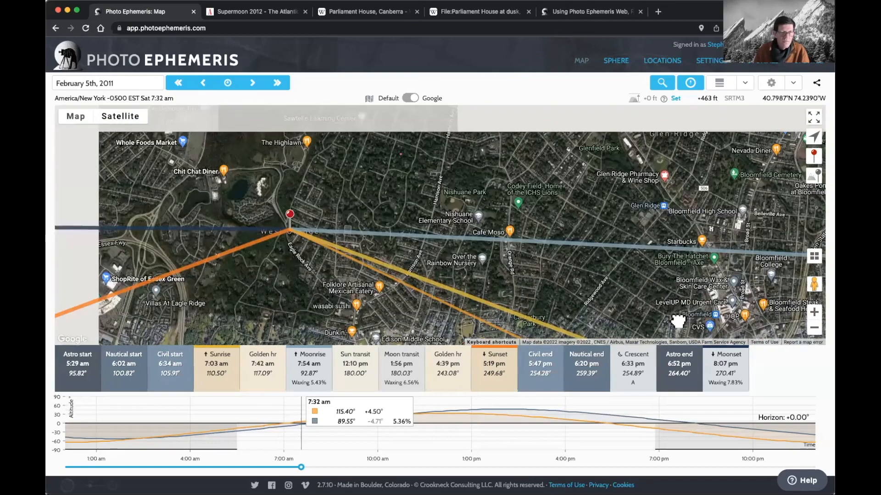
Step: Move the primary pin to the eastern edge of Eagle Rock Reservation, beside The Highlawn
left_click_drag(486, 259, 528, 280)
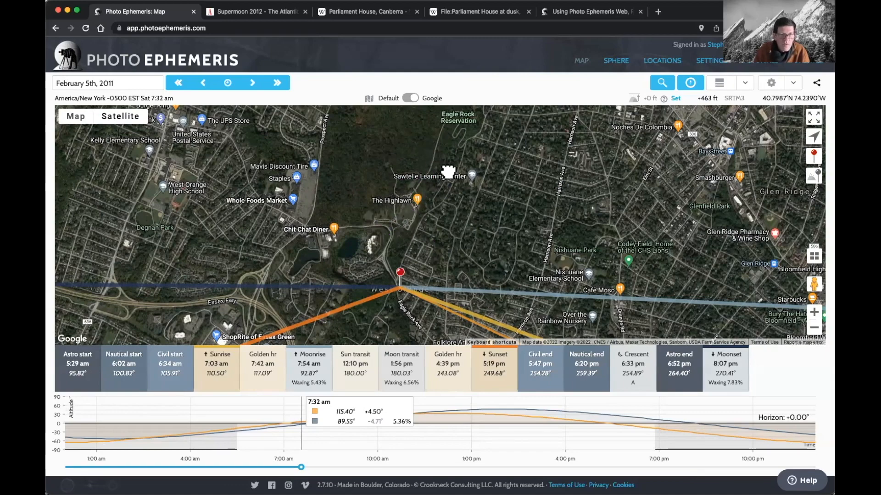
left_click_drag(448, 163, 442, 183)
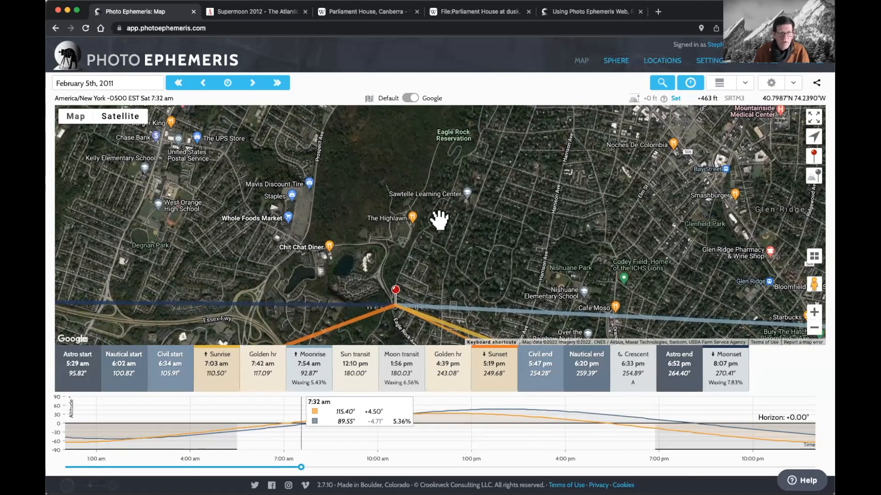
left_click_drag(397, 300, 415, 231)
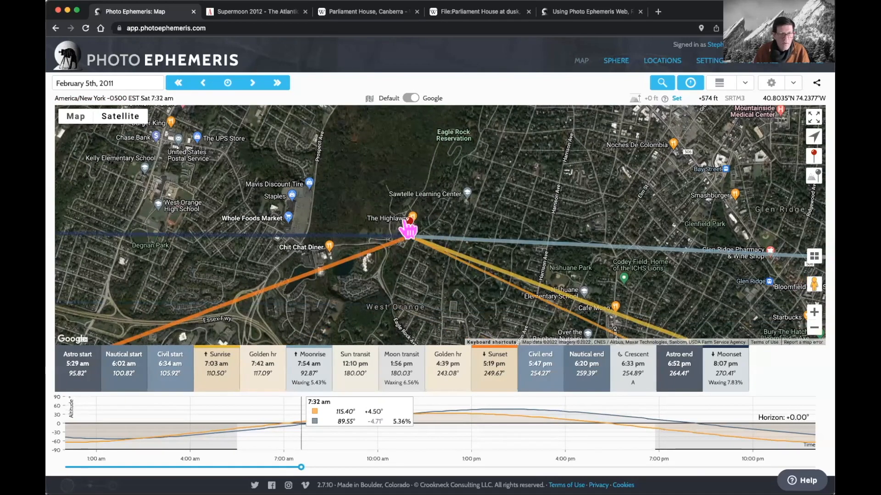
Step: Inspect the overlook on Crest Dr near The Highlawn in Street View, then return to the satellite map
left_click_drag(809, 285, 394, 227)
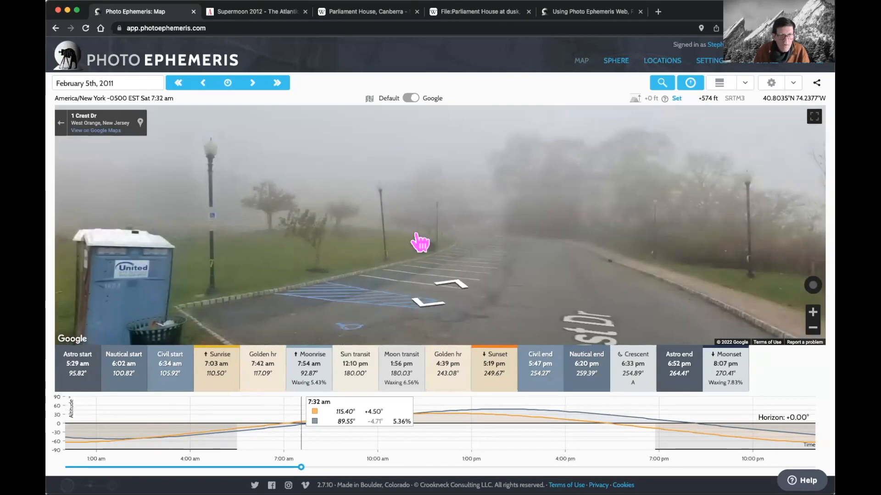
left_click_drag(509, 249, 340, 240)
left_click_drag(521, 246, 302, 229)
left_click_drag(509, 232, 303, 256)
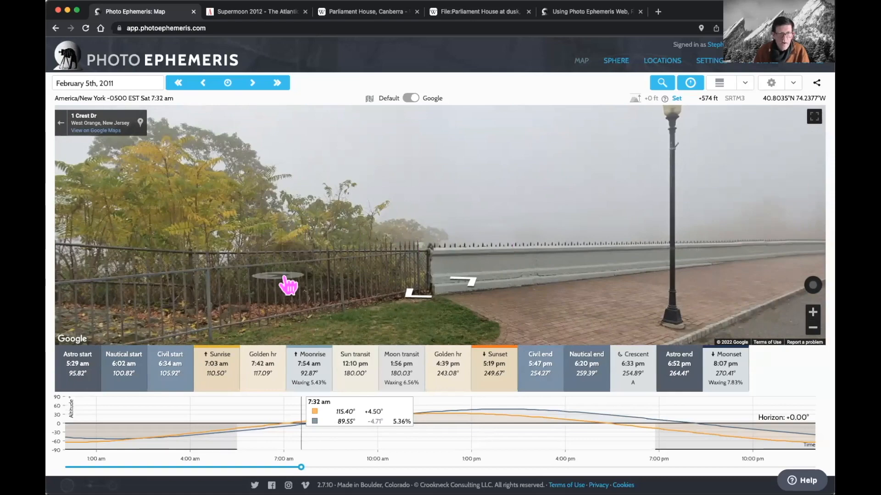
left_click_drag(289, 285, 360, 273)
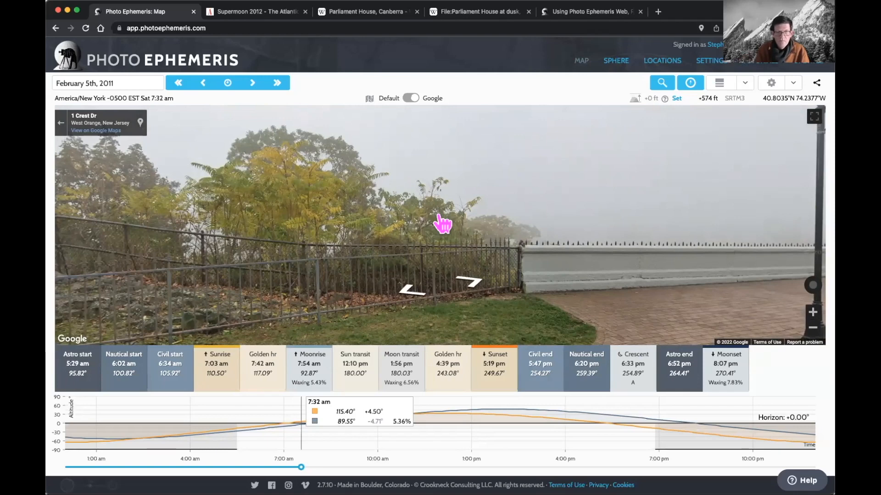
left_click_drag(463, 236, 514, 237)
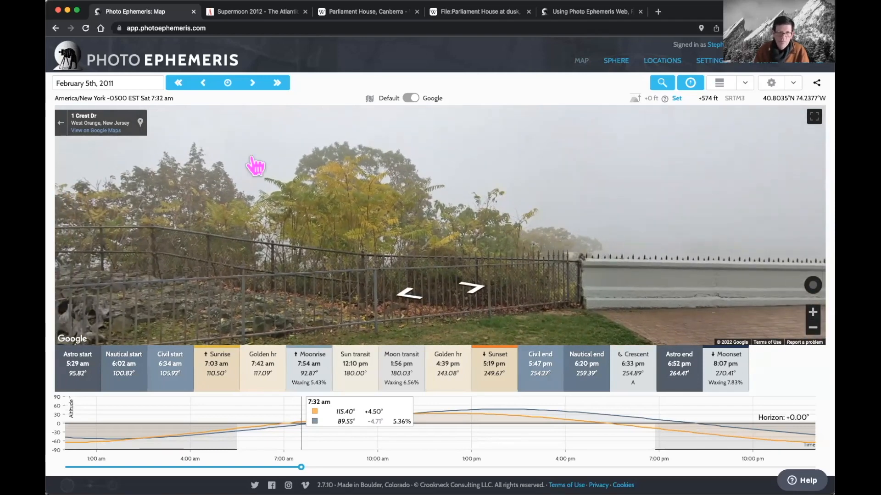
left_click(61, 124)
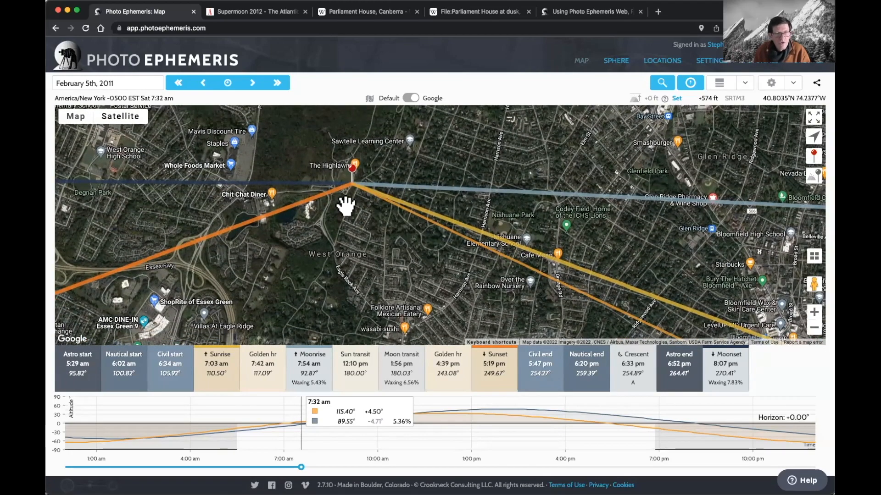
Step: Follow the satellite map east to Lower Manhattan and examine the buildings around One World Observatory and the World Trade Center site
left_click_drag(772, 323, 651, 220)
left_click_drag(759, 296, 557, 223)
left_click_drag(711, 299, 612, 220)
left_click(814, 327)
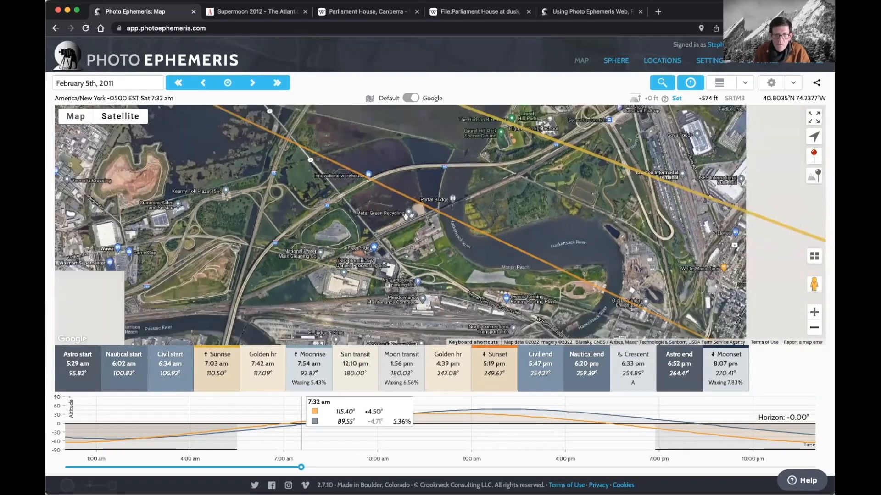
left_click(814, 327)
left_click_drag(676, 260, 584, 220)
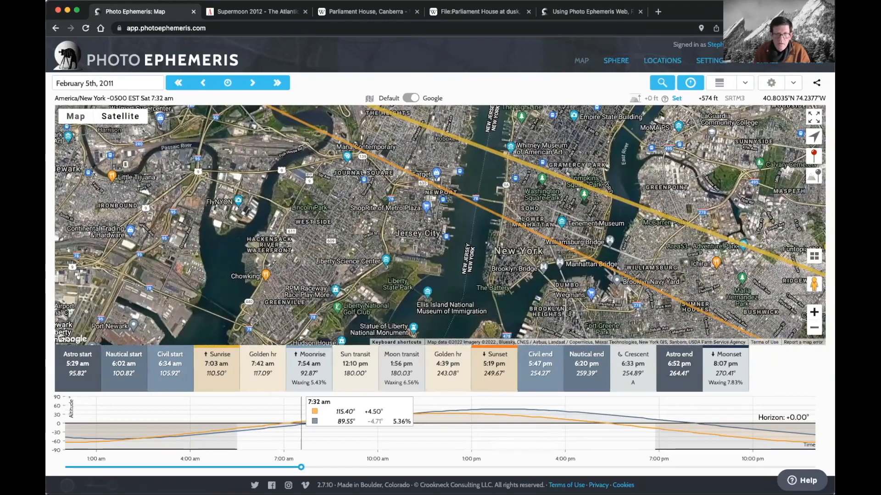
left_click(814, 313)
left_click(814, 312)
left_click_drag(706, 291, 551, 175)
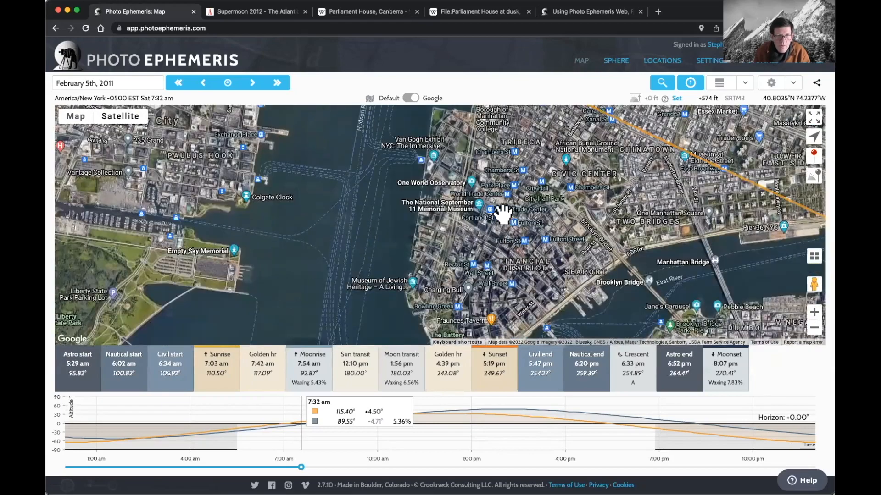
left_click(814, 313)
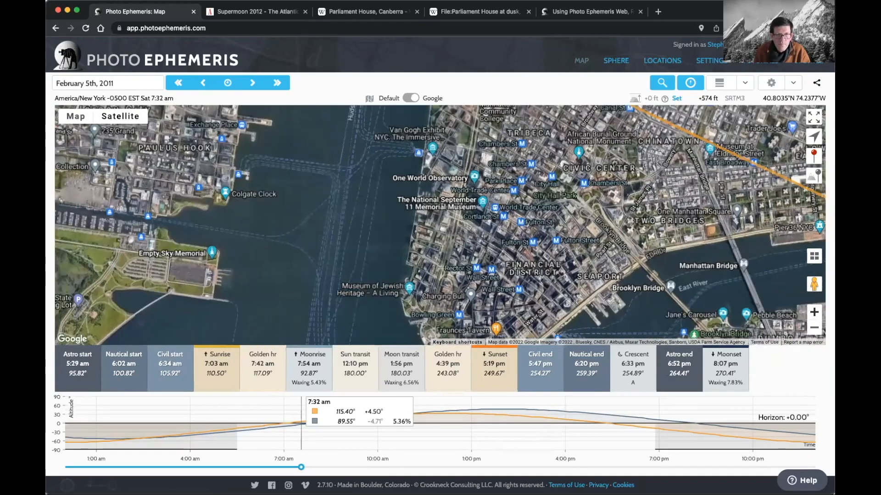
left_click(814, 313)
left_click_drag(740, 300, 604, 274)
left_click_drag(583, 235, 584, 341)
mouse_move(582, 259)
left_mouse_down()
mouse_move(584, 291)
mouse_move(605, 281)
mouse_move(589, 252)
mouse_move(598, 255)
left_mouse_up()
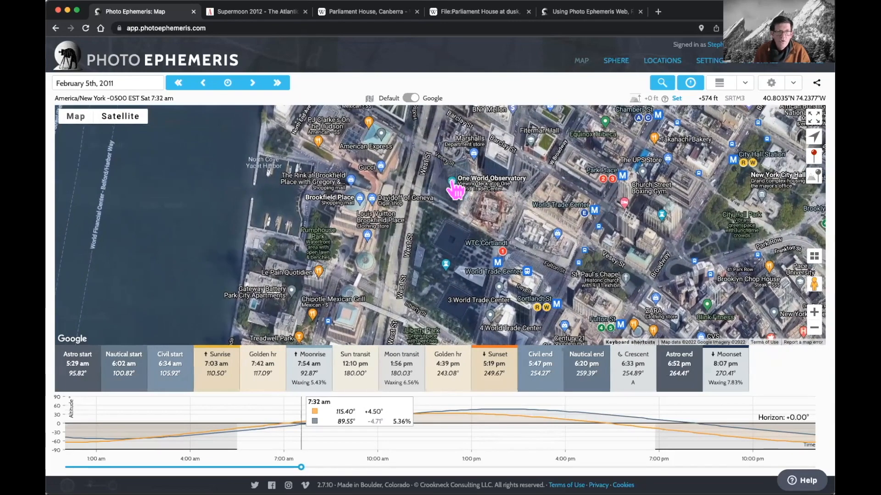
Step: Compare the towers in The Atlantic's supermoon photo with the World Trade Center buildings on the Photo Ephemeris map
left_click(246, 14)
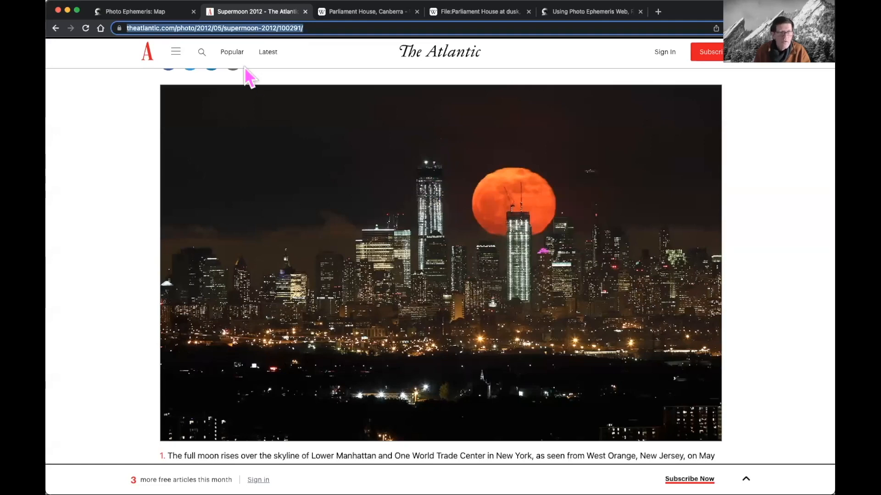
left_click(143, 13)
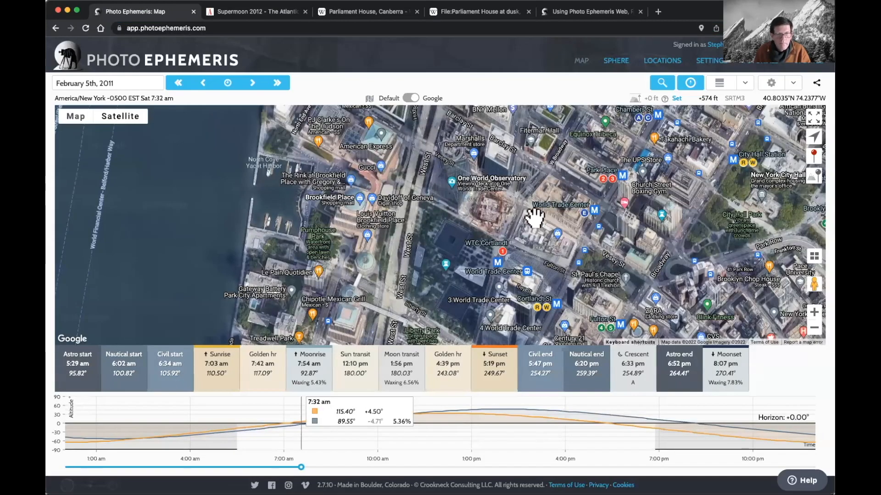
left_click_drag(530, 256, 534, 245)
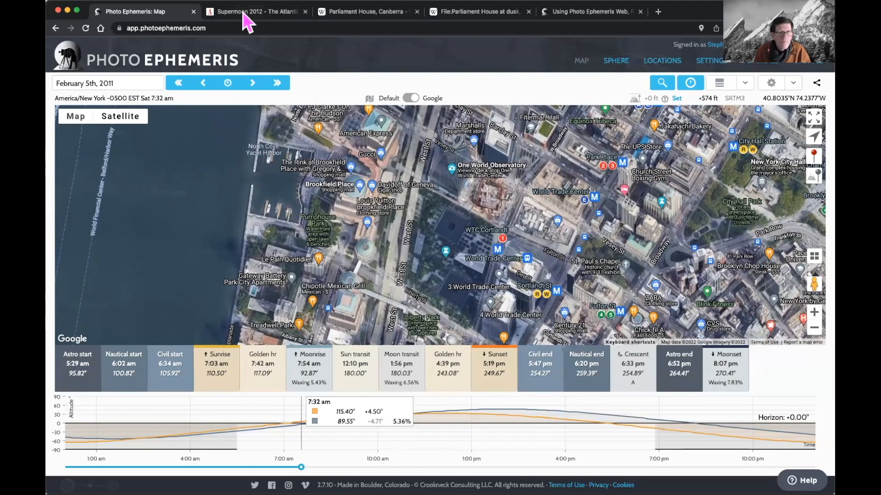
left_click(239, 13)
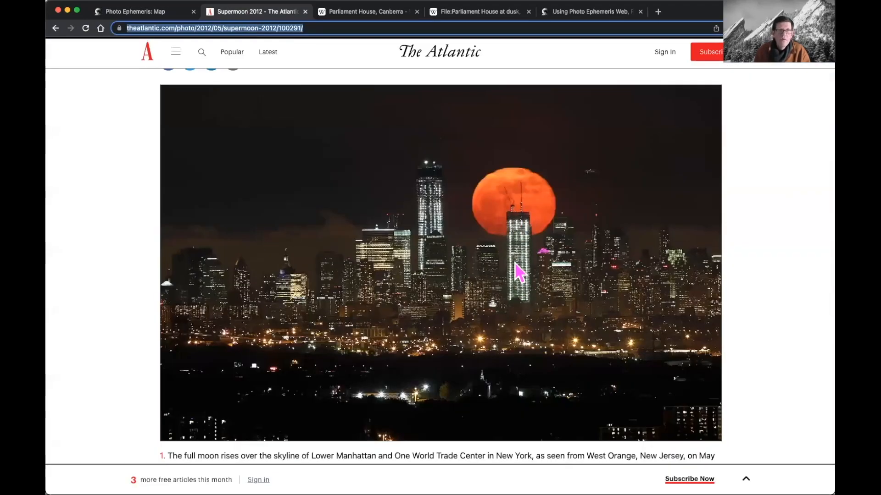
Step: Look up "4 World Trade Center" on Wikipedia and compare the building with the tower beneath the moon in The Atlantic's photo
left_click(385, 13)
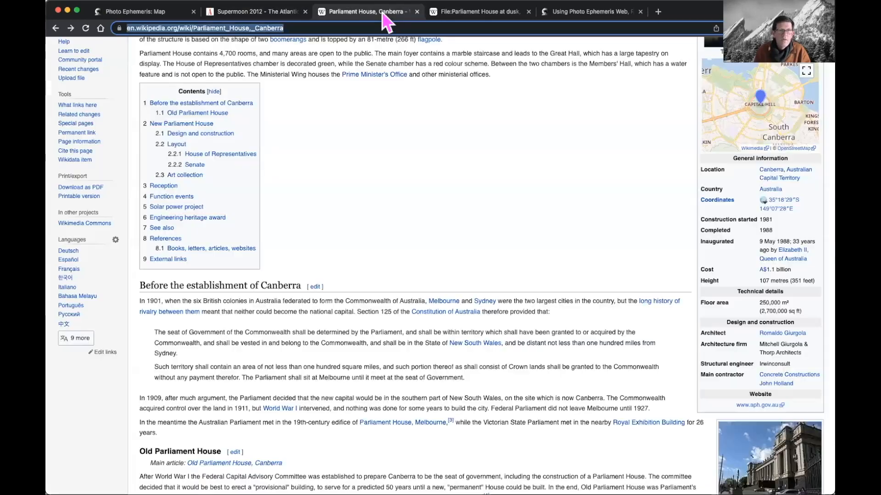
scroll(593, 98, "up", 5)
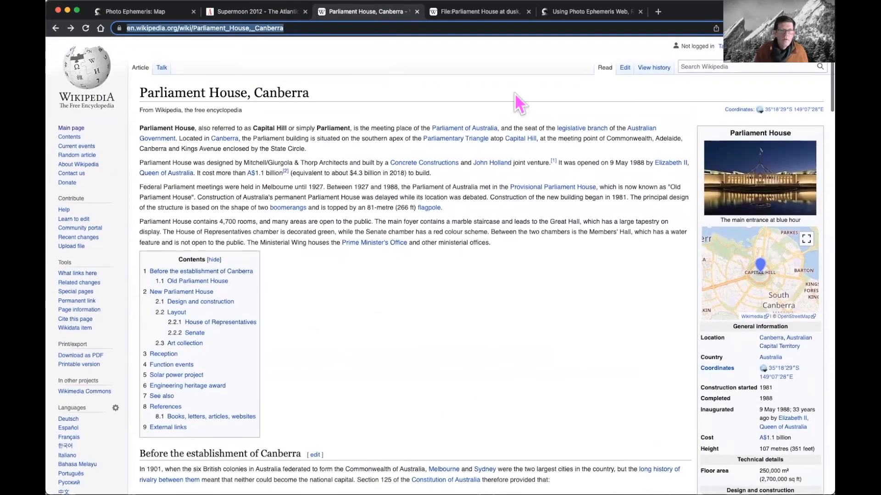
left_click(717, 66)
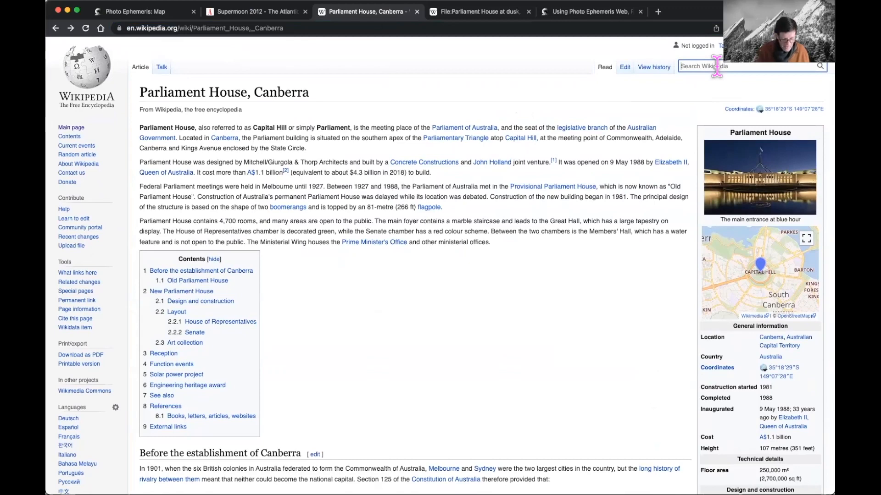
type("4 World T")
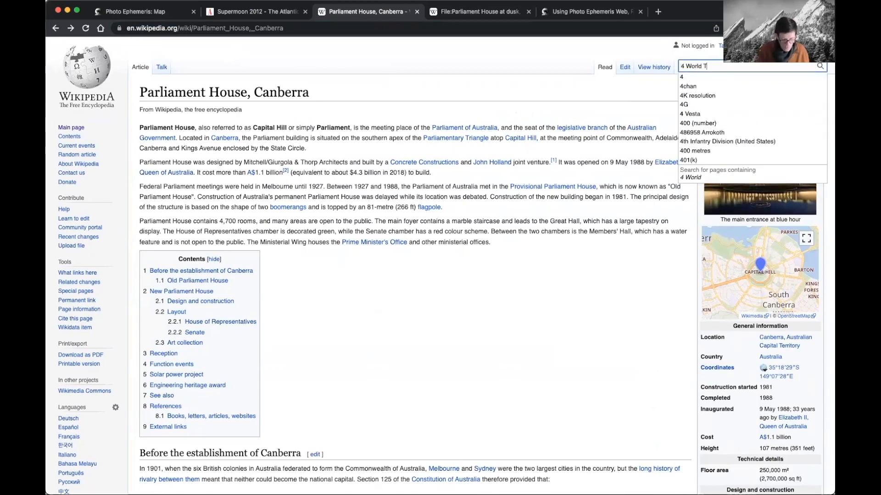
type("rade Center")
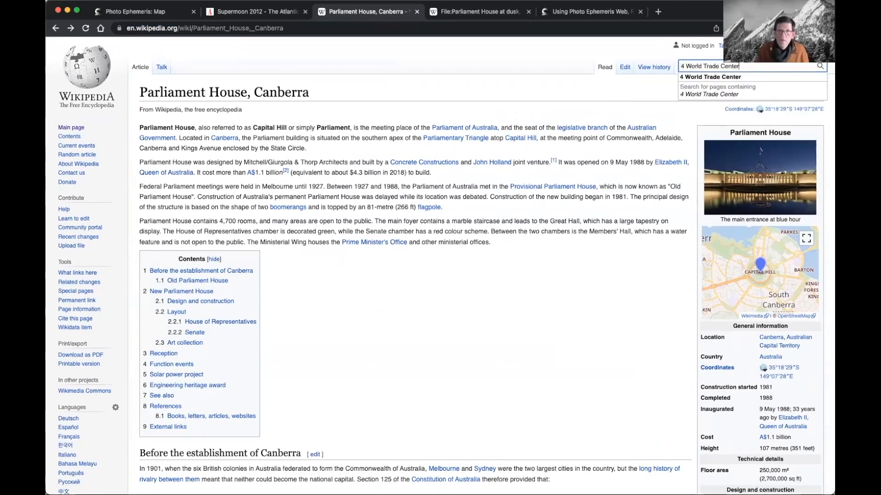
left_click(732, 77)
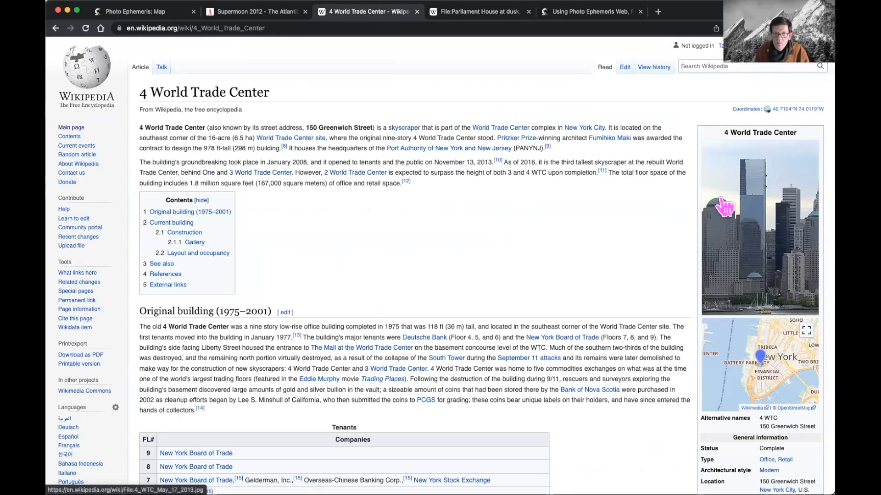
left_click(254, 18)
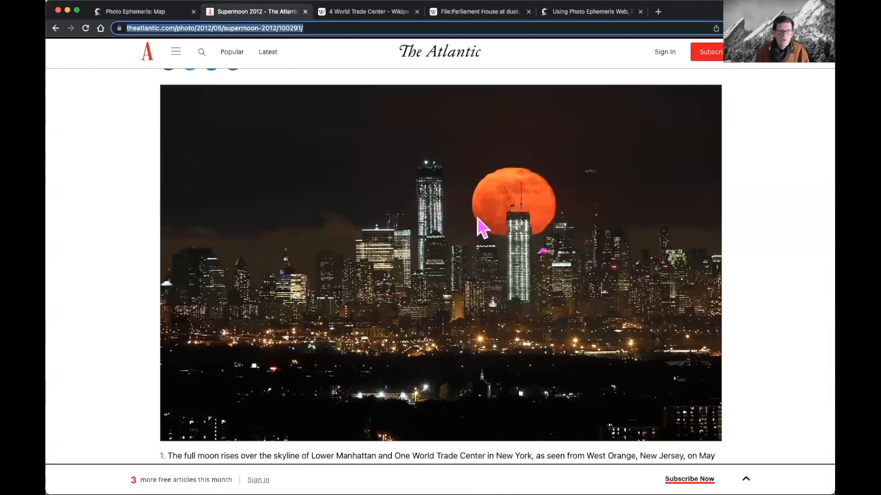
Step: Return to Photo Ephemeris and show the secondary pin in Lower Manhattan near the World Trade Center
left_click(163, 12)
left_click(814, 327)
left_click(814, 328)
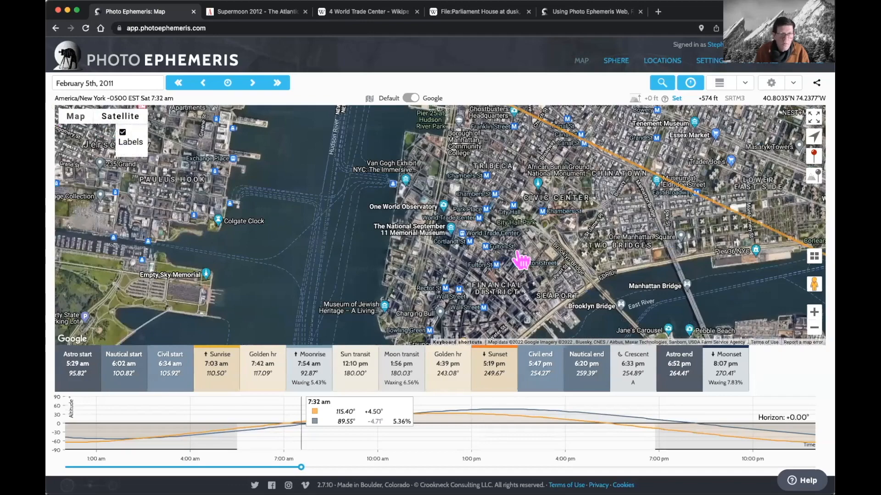
left_click_drag(519, 259, 533, 270)
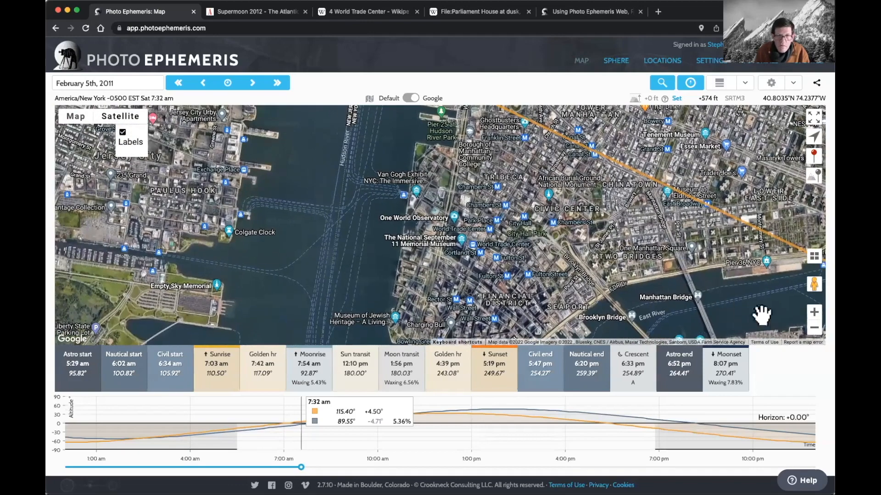
left_click_drag(723, 309, 725, 308)
left_click(814, 313)
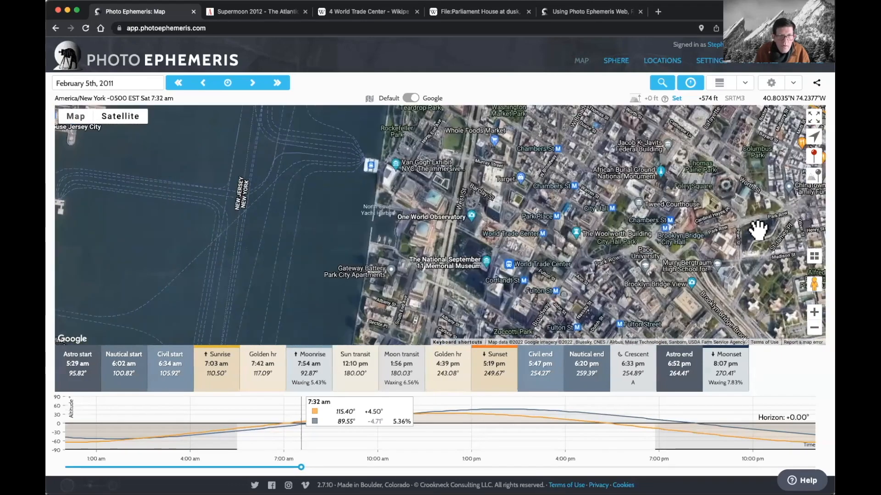
left_click(814, 175)
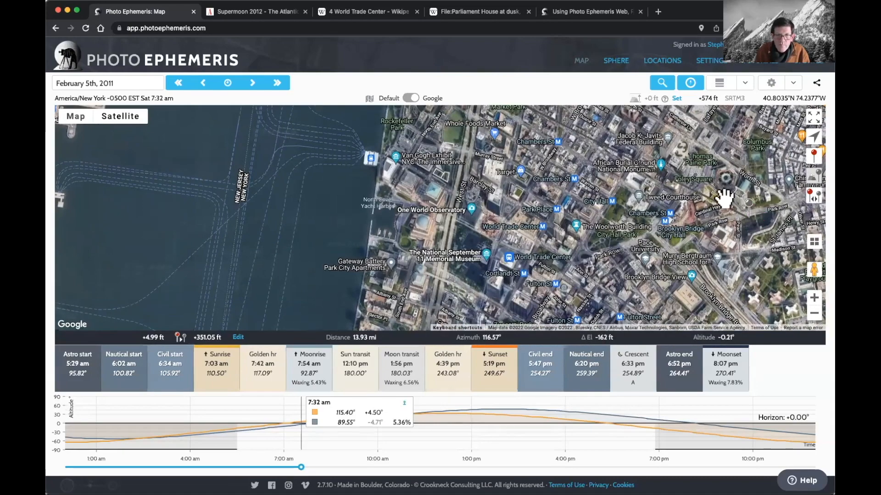
Step: Show the standard map instead of satellite imagery and move the secondary pin onto 4 World Trade Center
left_click(76, 117)
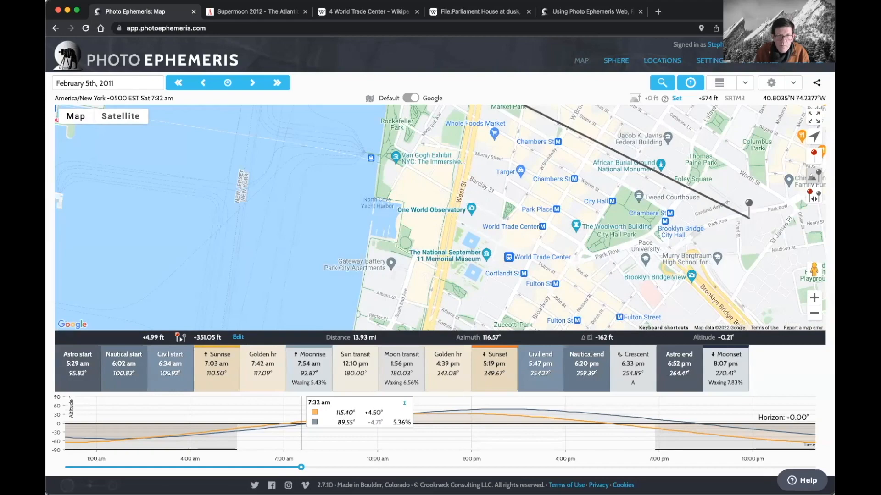
left_click_drag(749, 207, 512, 255)
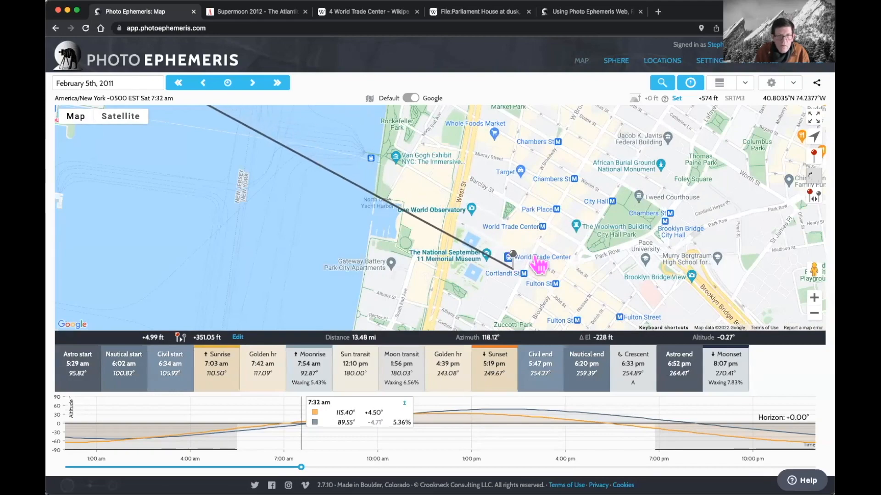
left_click(813, 298)
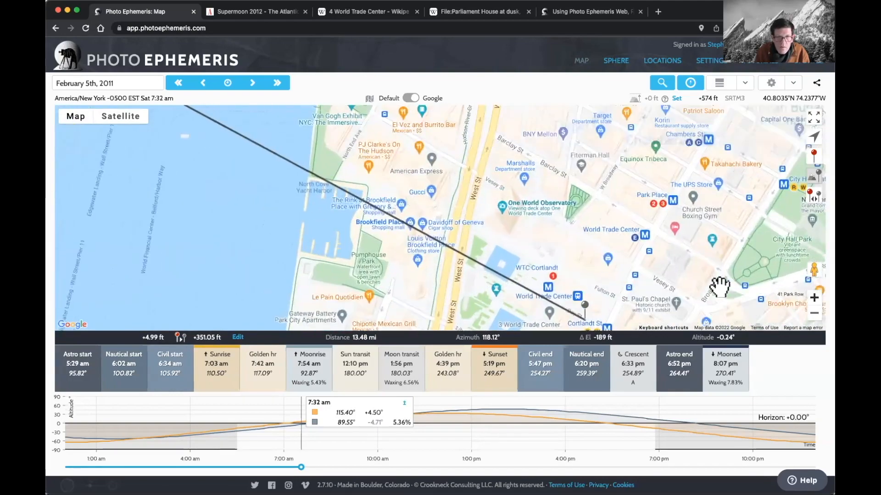
left_click_drag(698, 262, 530, 236)
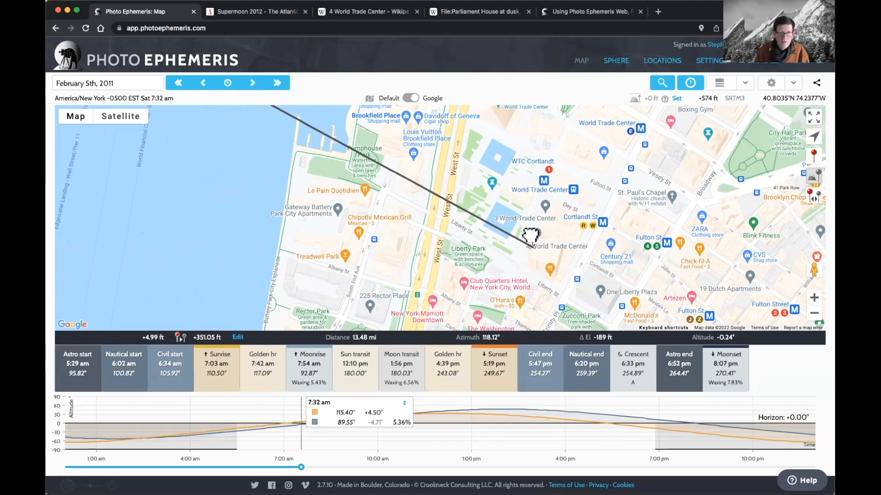
left_click_drag(530, 236, 533, 236)
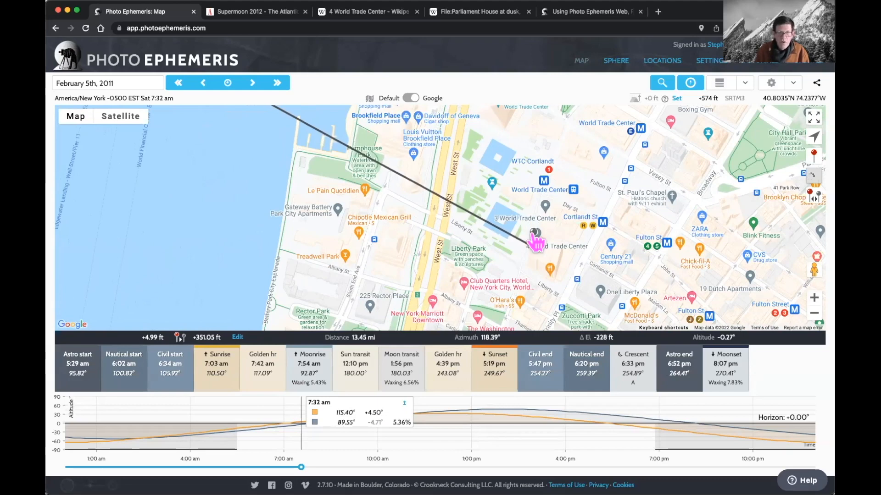
Step: Examine the sightline from the primary pin in West Orange to the secondary pin at 4 World Trade Center
left_click_drag(625, 261, 642, 262)
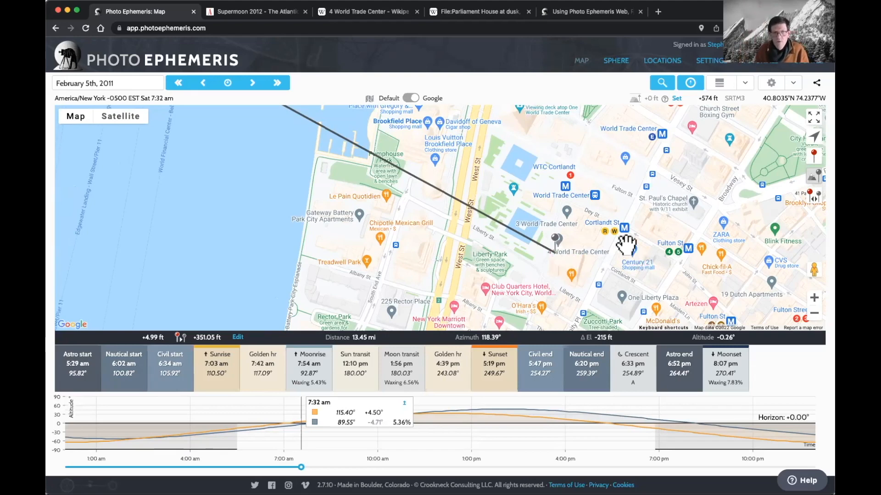
left_click(814, 313)
left_click(814, 313)
left_click_drag(692, 287, 797, 306)
left_click(814, 313)
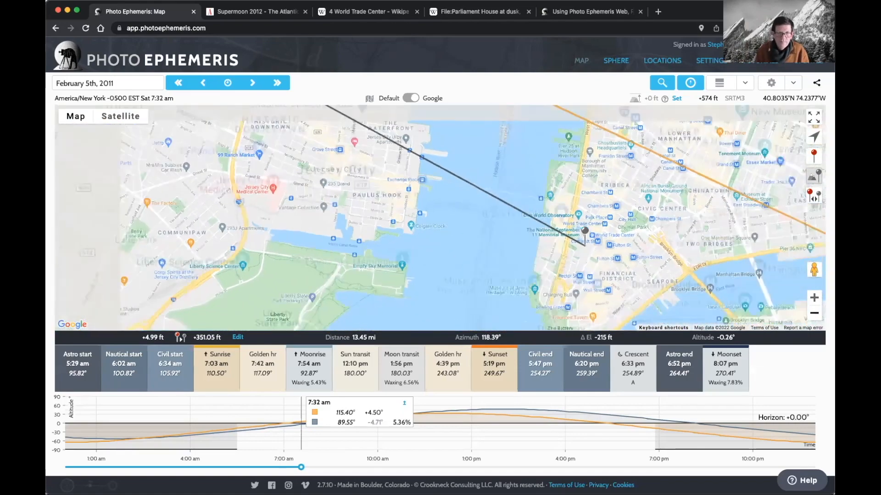
left_click(814, 313)
left_click(814, 313)
mouse_move(611, 229)
left_mouse_down()
mouse_move(676, 275)
mouse_move(698, 279)
mouse_move(716, 257)
mouse_move(704, 258)
left_mouse_up()
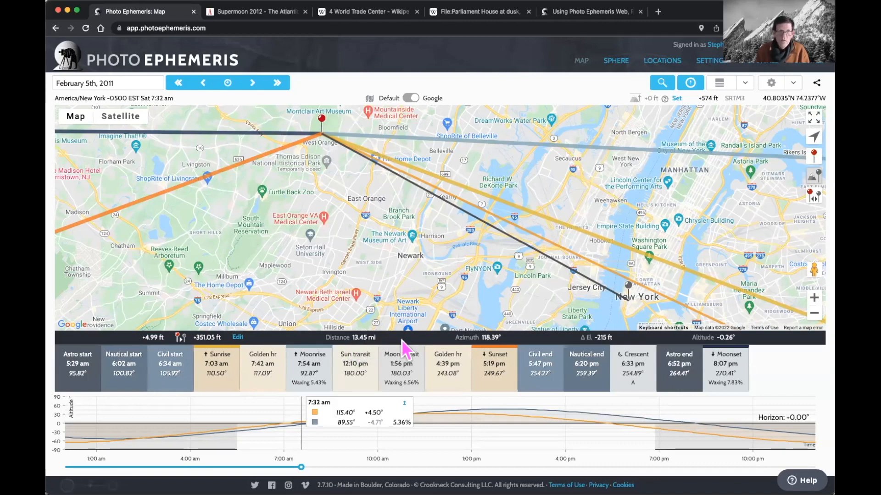
left_click_drag(429, 305, 433, 302)
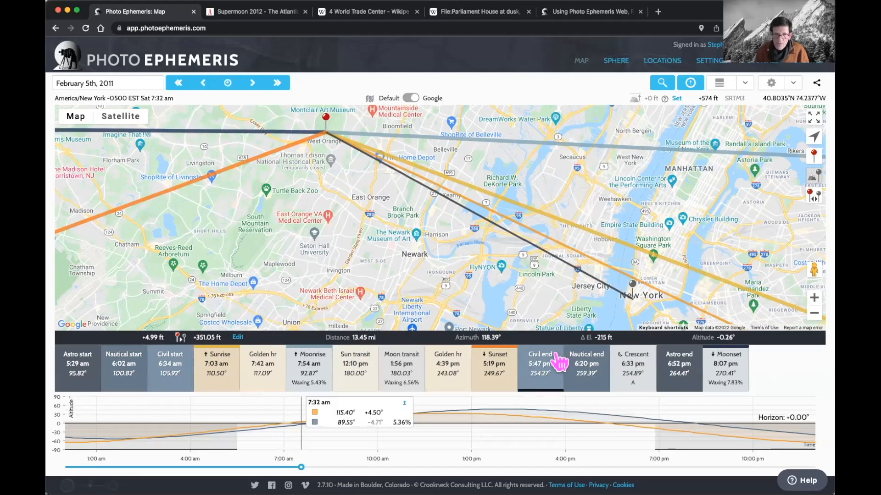
Step: Look up the height of 4 World Trade Center on Wikipedia and check the pins' elevation offsets in Photo Ephemeris
left_click(354, 14)
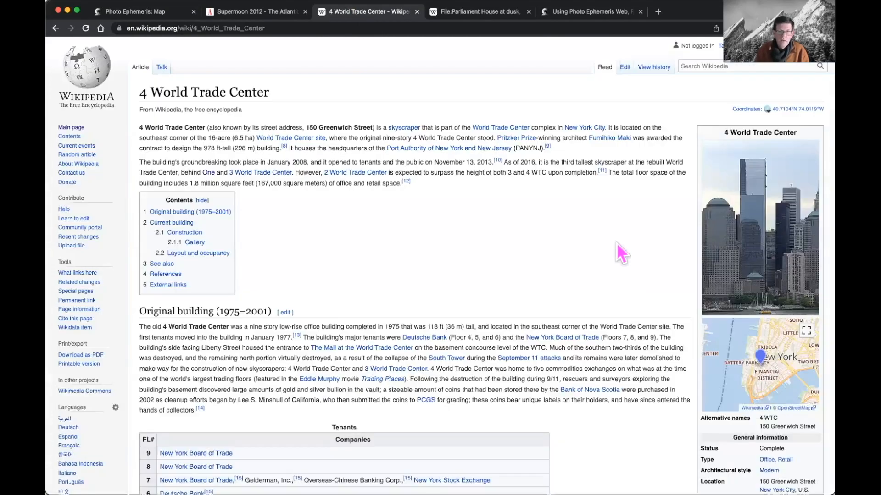
scroll(696, 337, "down", 10)
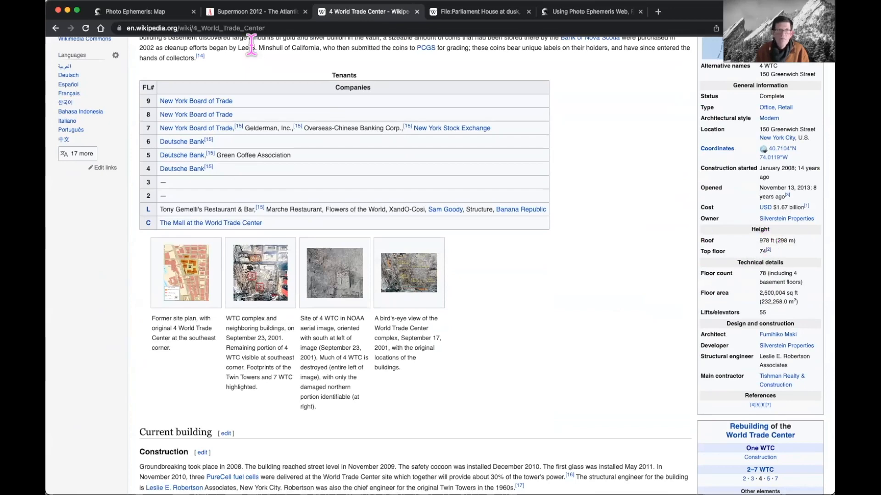
left_click(138, 11)
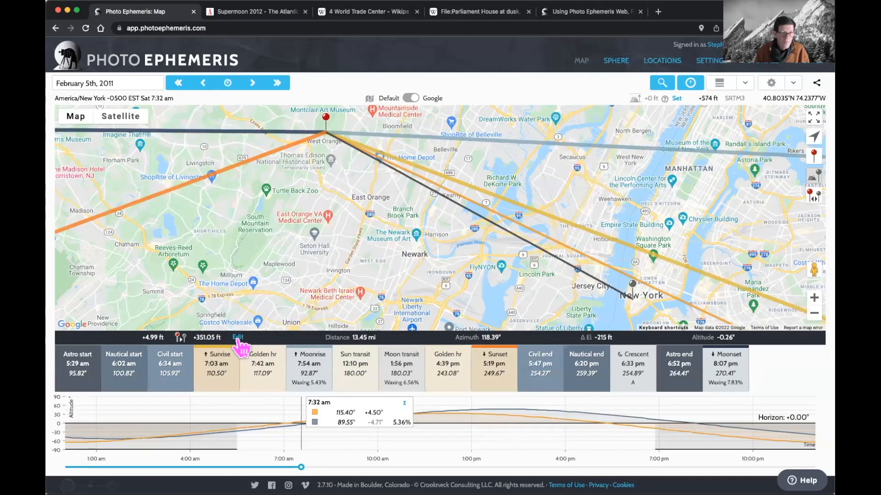
left_click(464, 337)
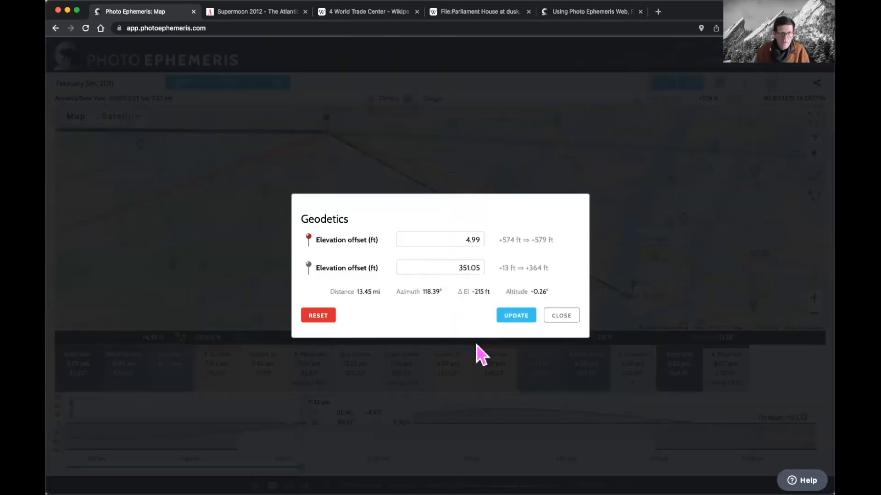
left_click(556, 311)
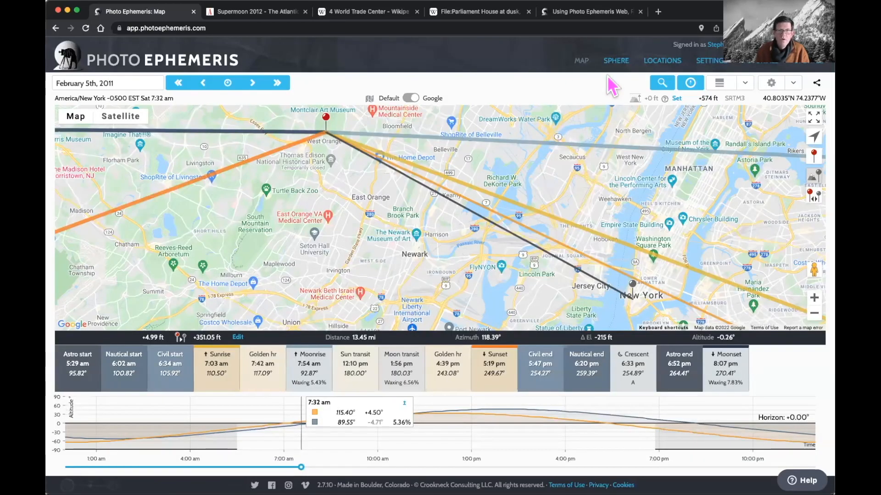
Step: Load the saved location "Webinar - West Orange, NJ" for the primary pin and "Webinar - 4 WTC" for the secondary pin
left_click(662, 62)
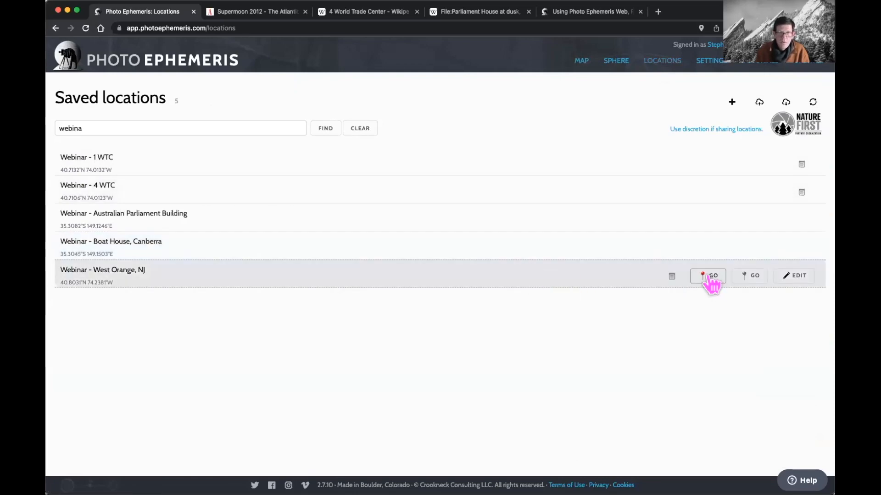
left_click(710, 276)
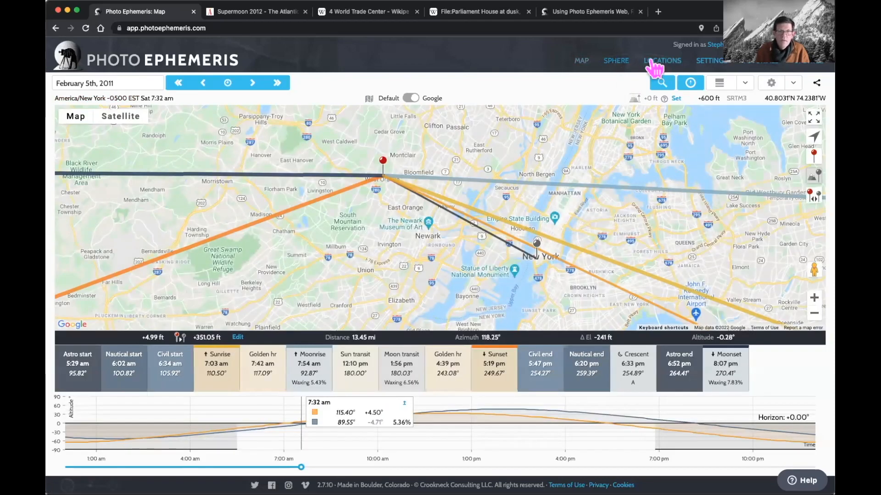
left_click(661, 61)
mouse_move(570, 193)
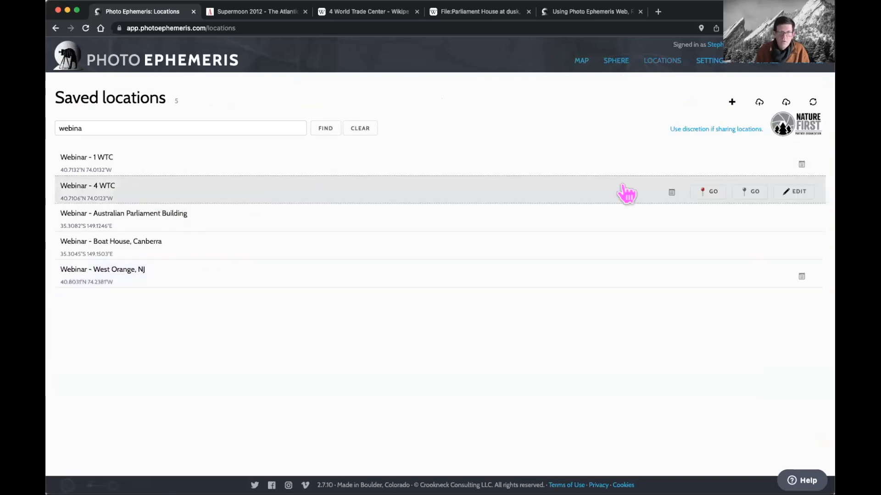
left_click(750, 192)
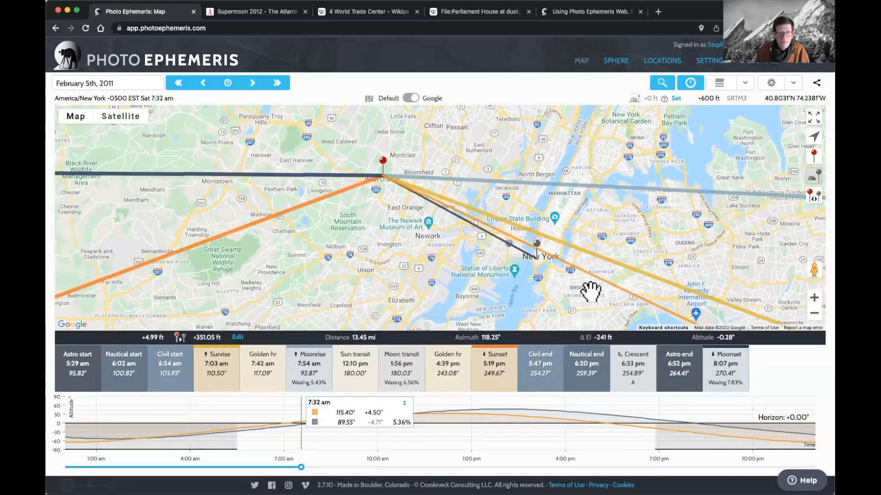
left_click(814, 298)
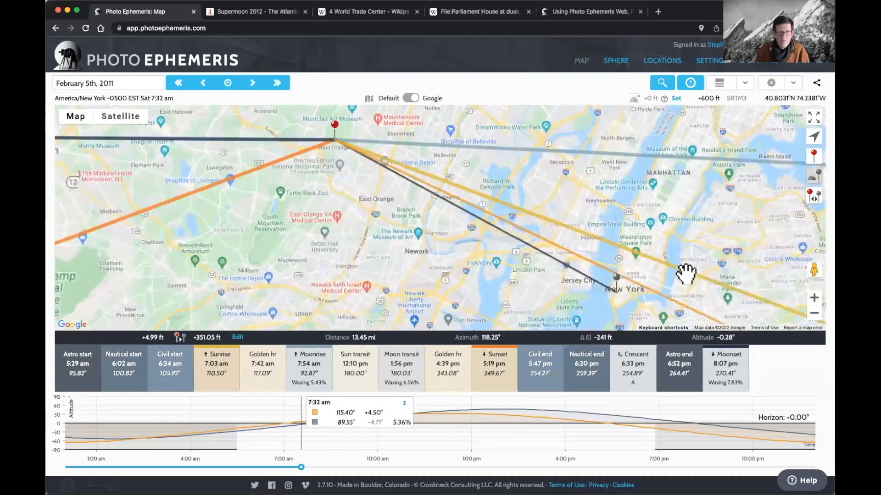
left_click_drag(681, 284, 681, 285)
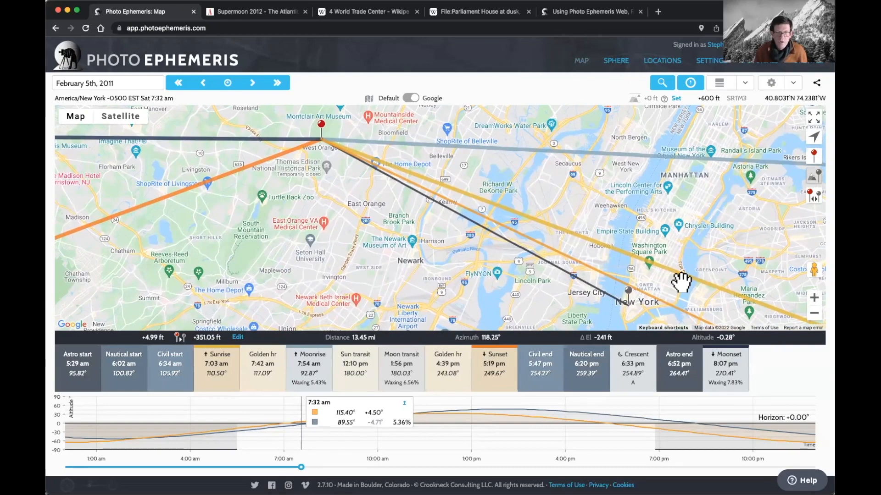
Step: Show the 3D sphere and examine the terrain and both pins, looking closely at the secondary pin in Manhattan
left_click(616, 61)
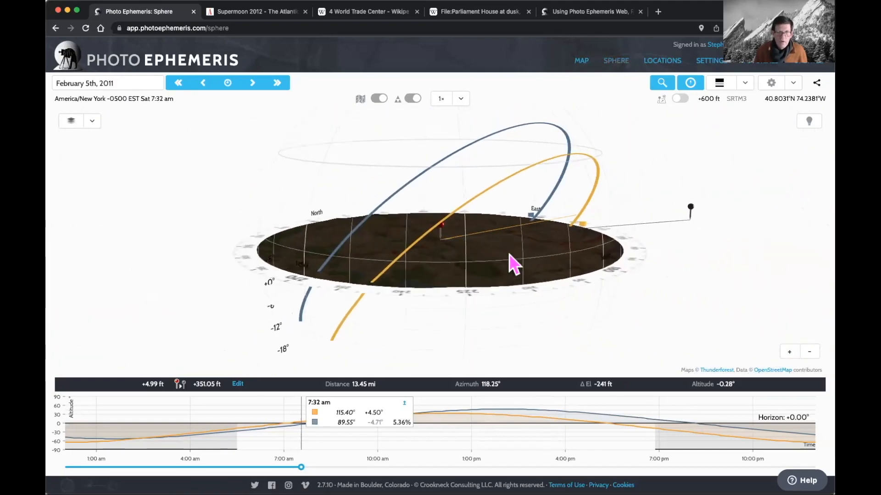
left_click_drag(495, 263, 485, 290)
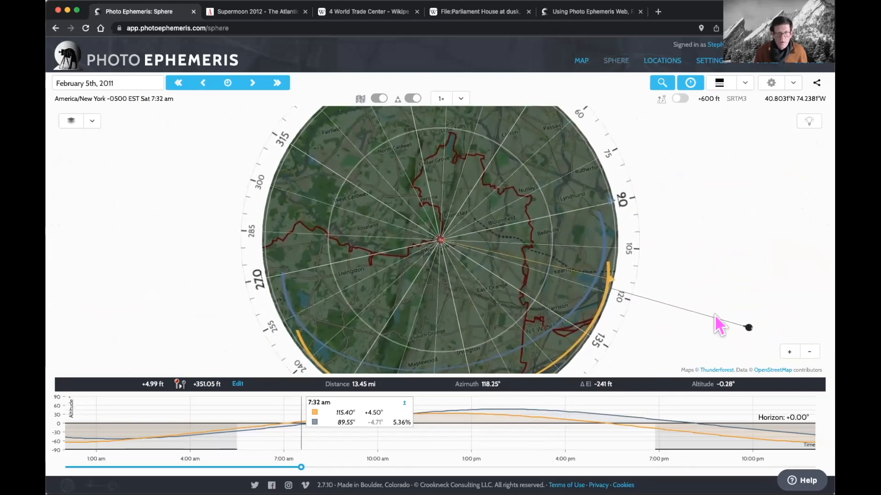
left_click(804, 350)
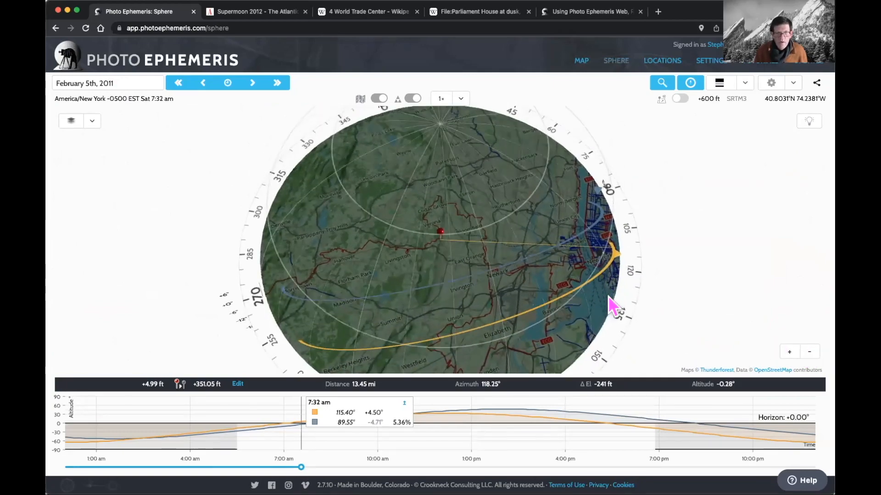
left_click_drag(610, 296, 610, 251)
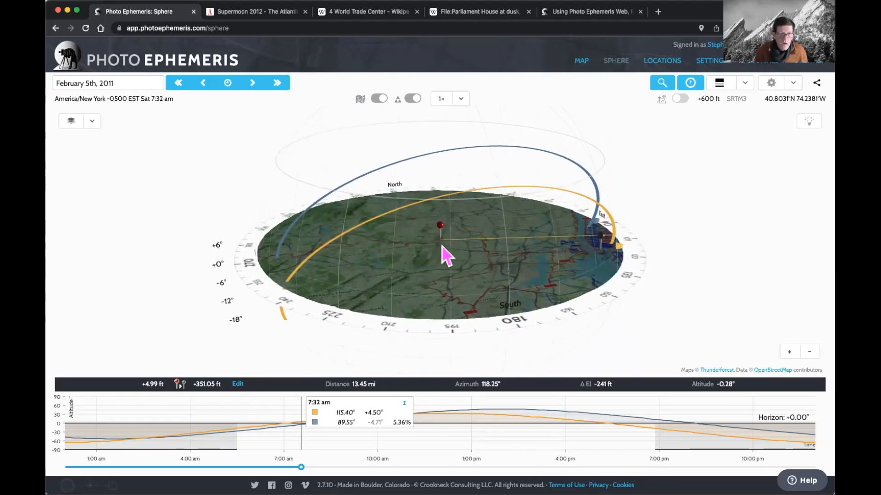
left_click_drag(434, 250, 488, 253)
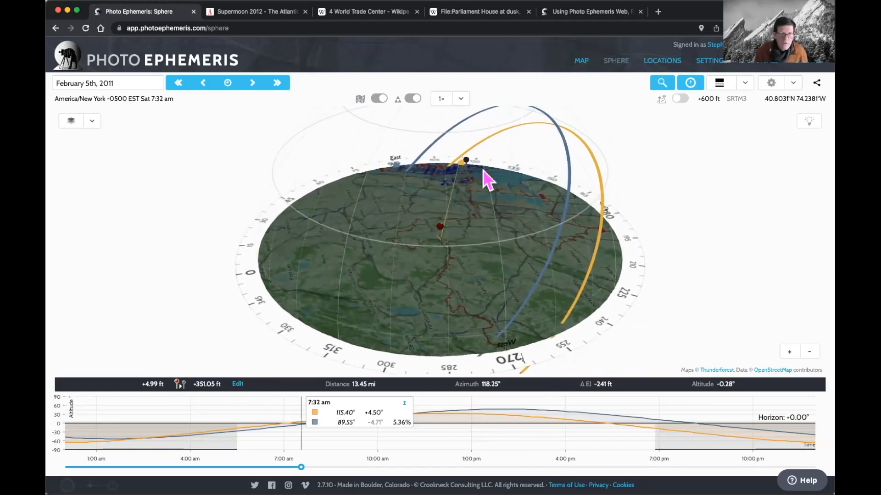
left_click_drag(557, 244, 472, 240)
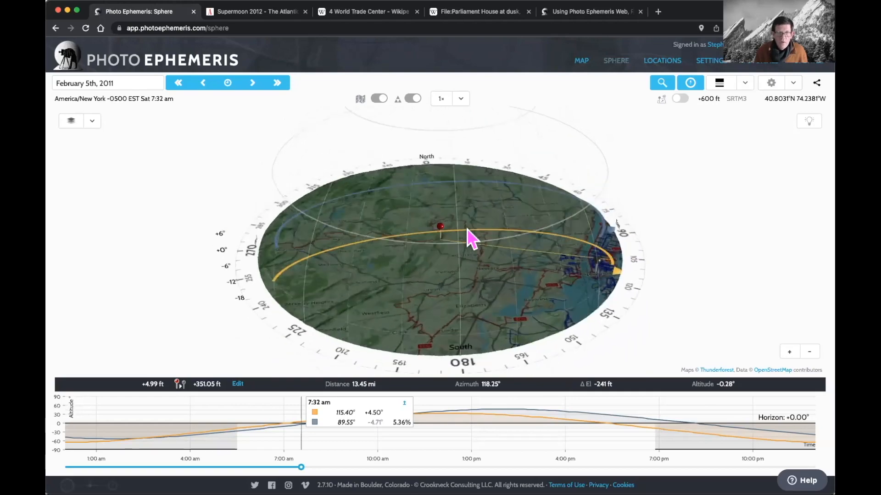
scroll(552, 256, "up", 5)
mouse_move(542, 252)
left_mouse_down()
mouse_move(528, 251)
mouse_move(540, 258)
left_mouse_up()
scroll(545, 260, "up", 3)
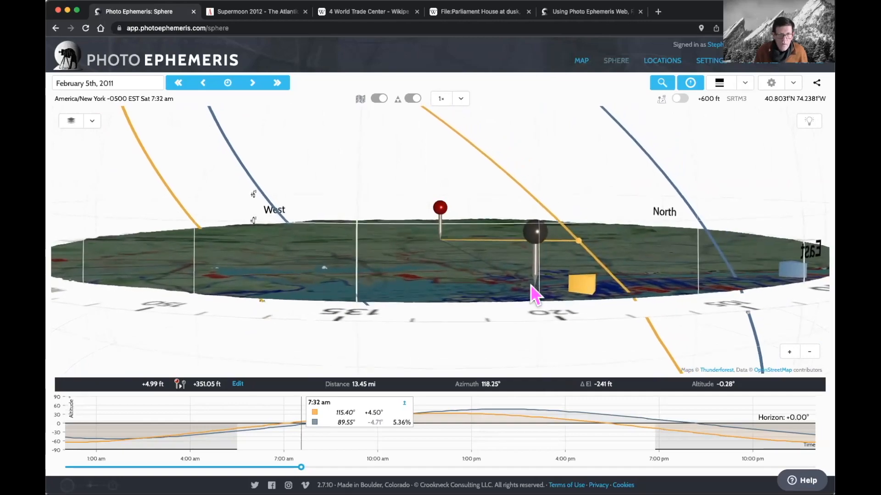
scroll(532, 295, "up", 3)
scroll(535, 295, "up", 3)
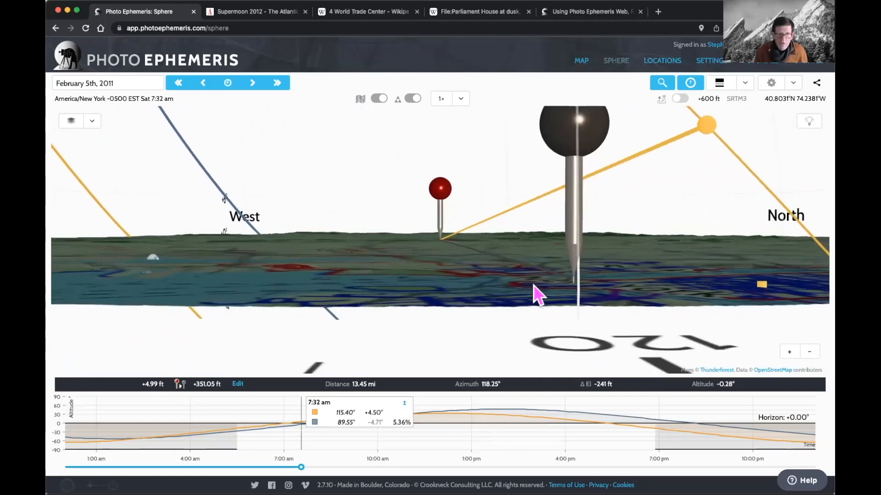
Step: Reset the geodetics elevation offsets and building footprint sizes of both pins to their defaults
left_click(238, 386)
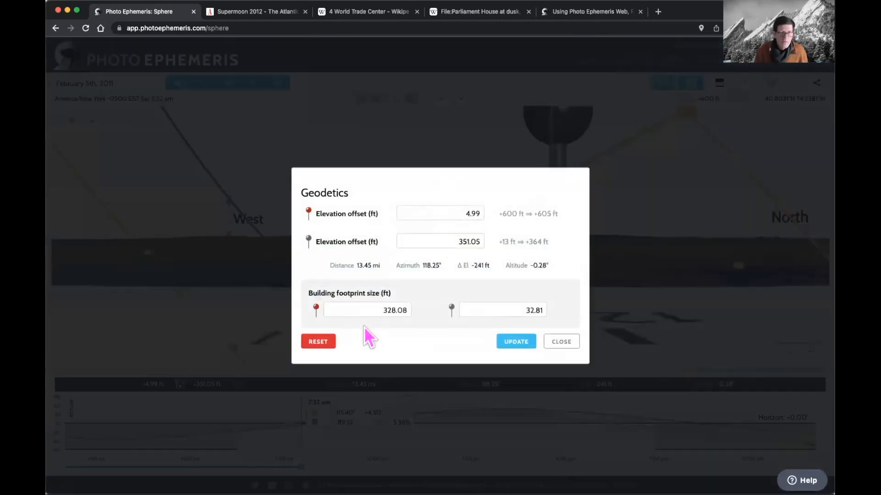
left_click(319, 342)
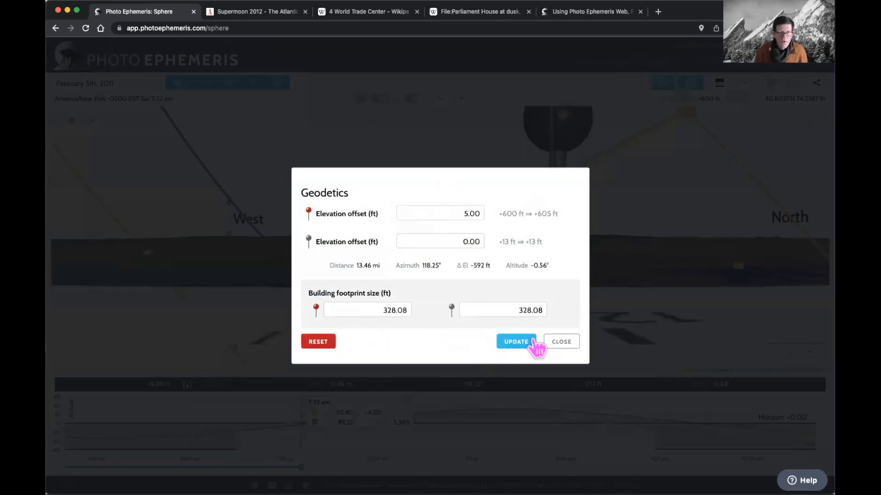
left_click(564, 341)
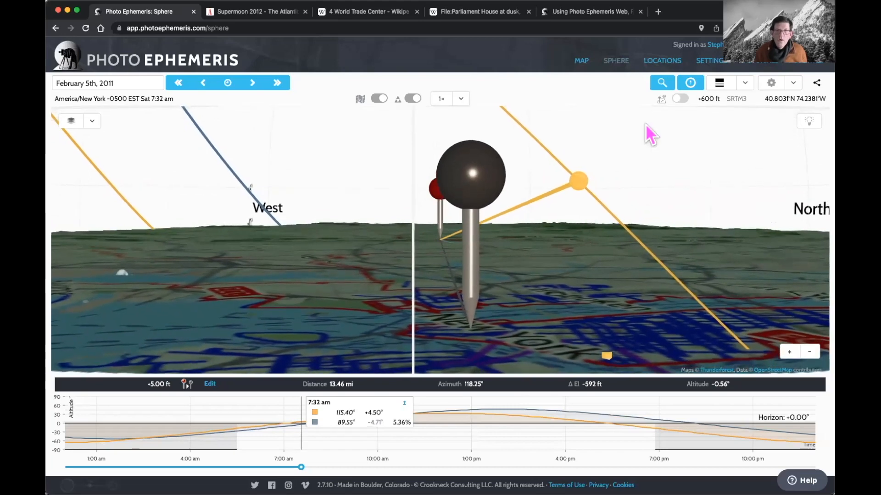
Step: Set up a visual search for the Moon that takes its target altitude and azimuth from the geodetics
left_click(679, 98)
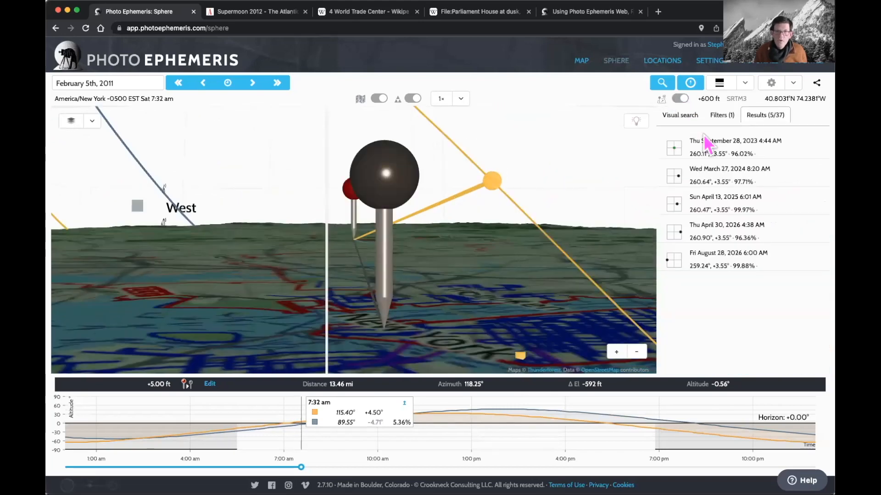
left_click(683, 118)
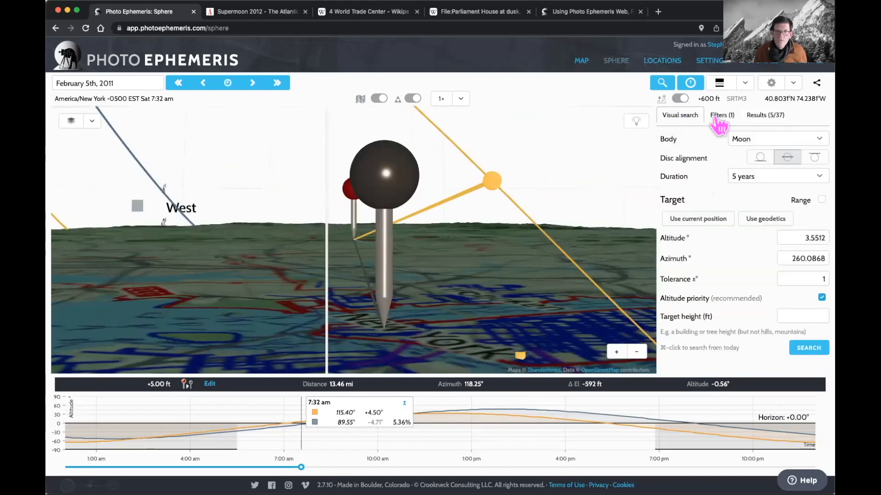
left_click(755, 138)
left_click(755, 139)
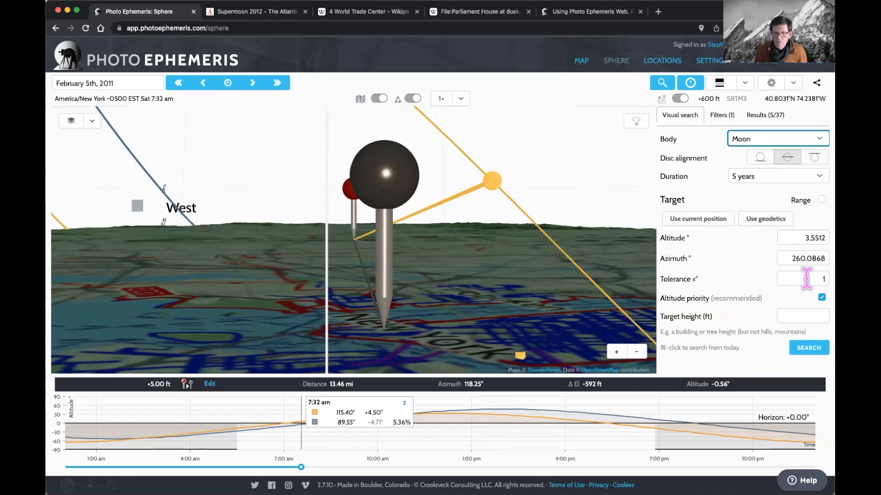
left_click(772, 220)
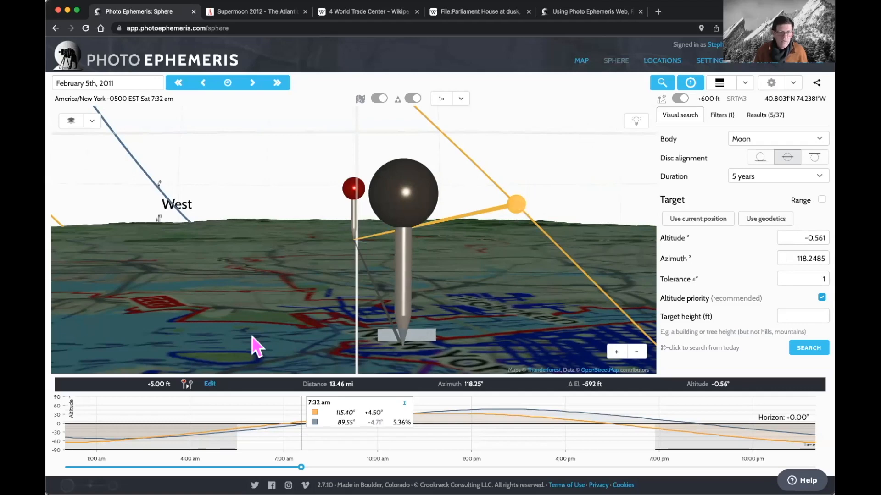
Step: Review the pins' elevations in the geodetics and set the visual search's target height to 978 ft
left_click(210, 384)
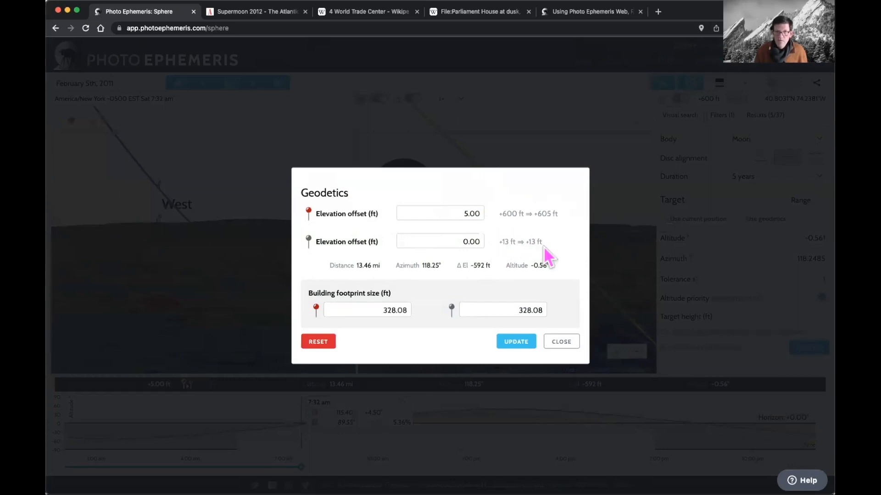
mouse_move(544, 250)
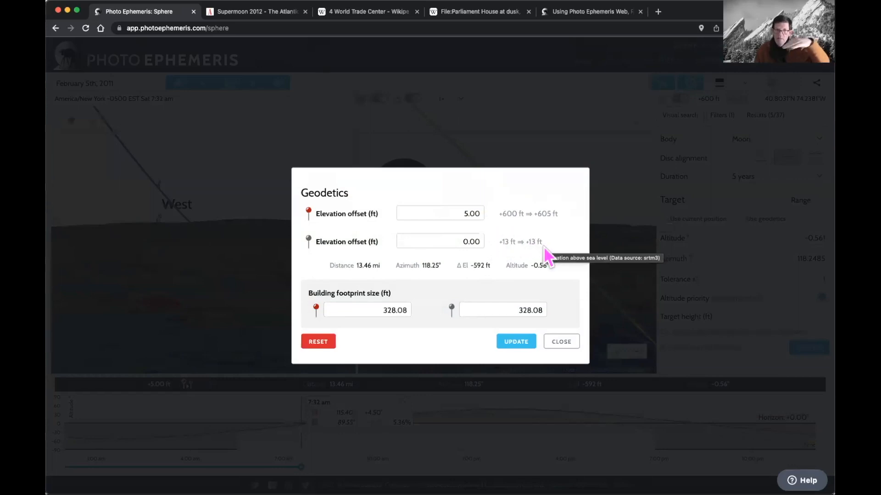
left_click(562, 339)
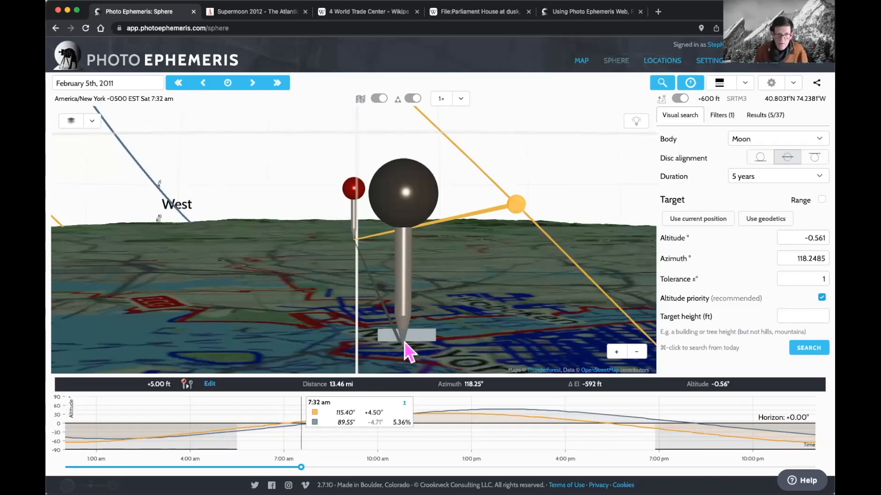
left_click(792, 316)
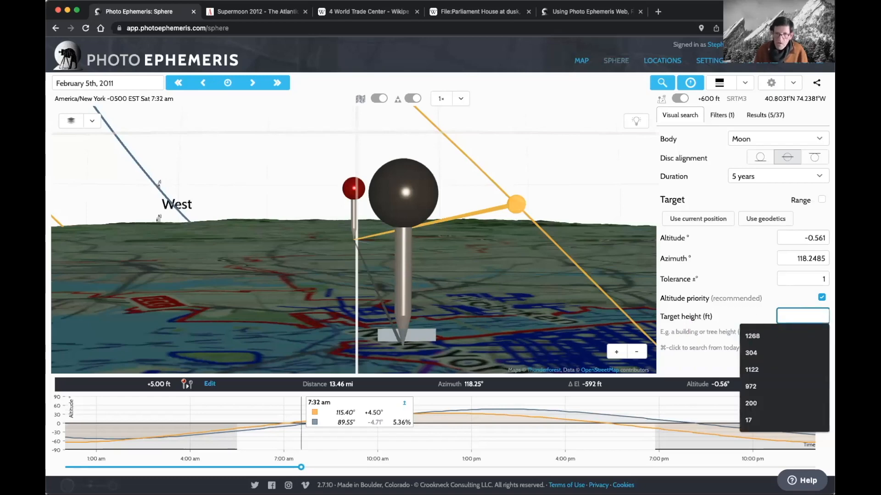
type("978")
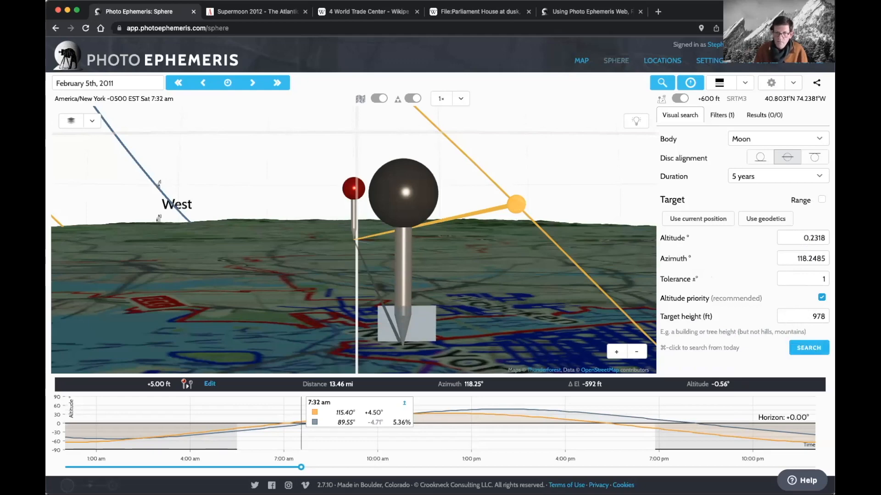
Step: Set the visual search tolerance to 0.5° and run the search for the Moon
left_click(809, 348)
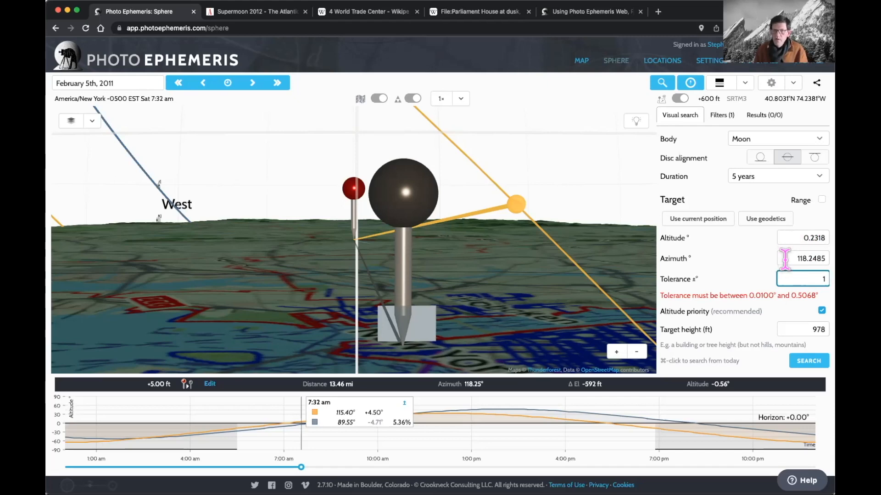
left_click(818, 279)
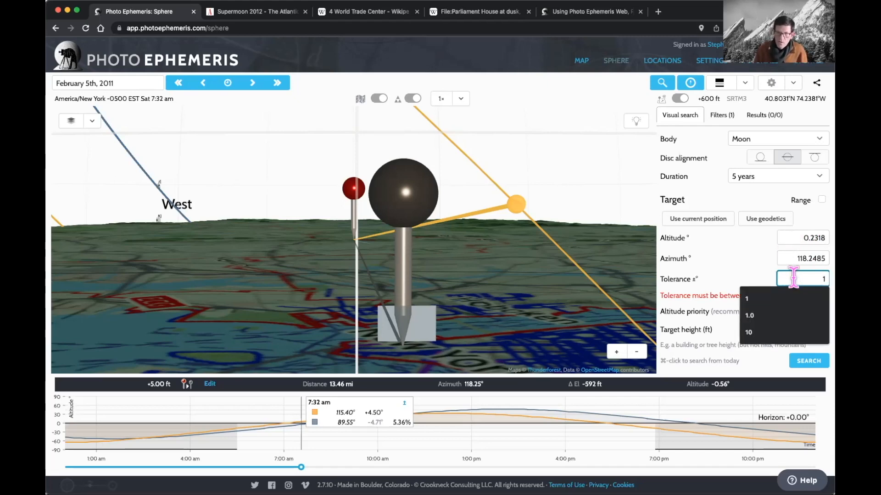
key("BackSpace")
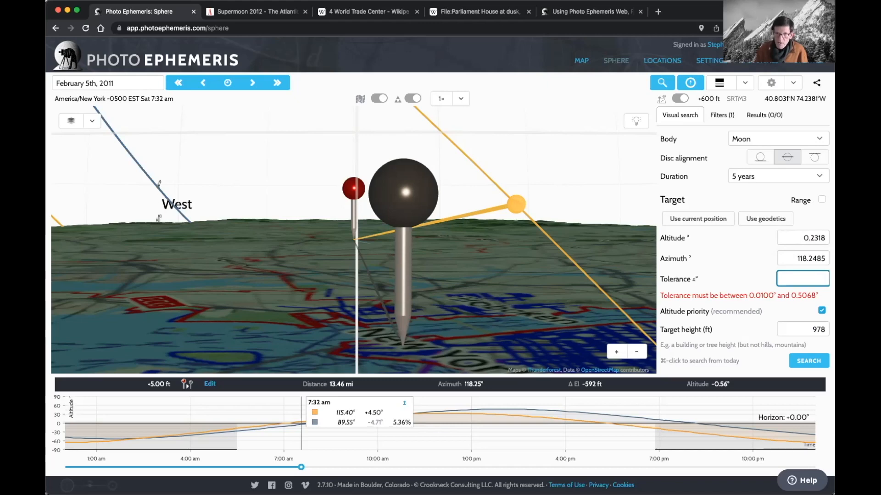
type("0.5")
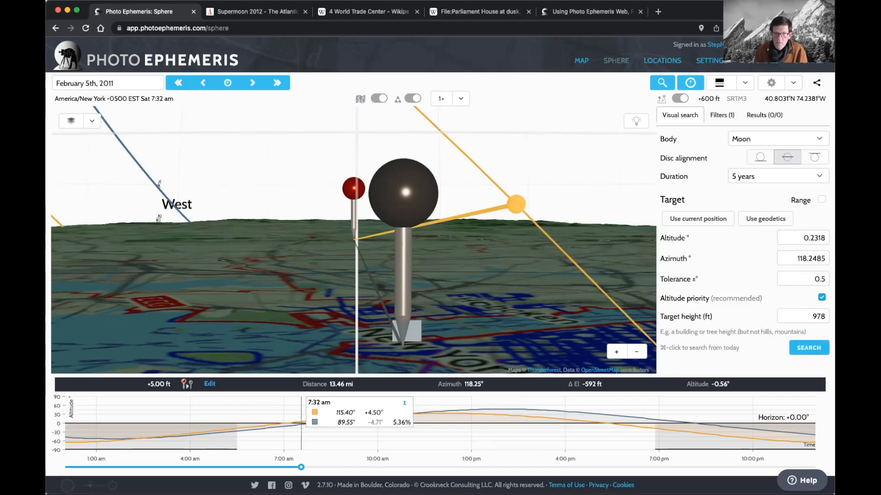
left_click(809, 348)
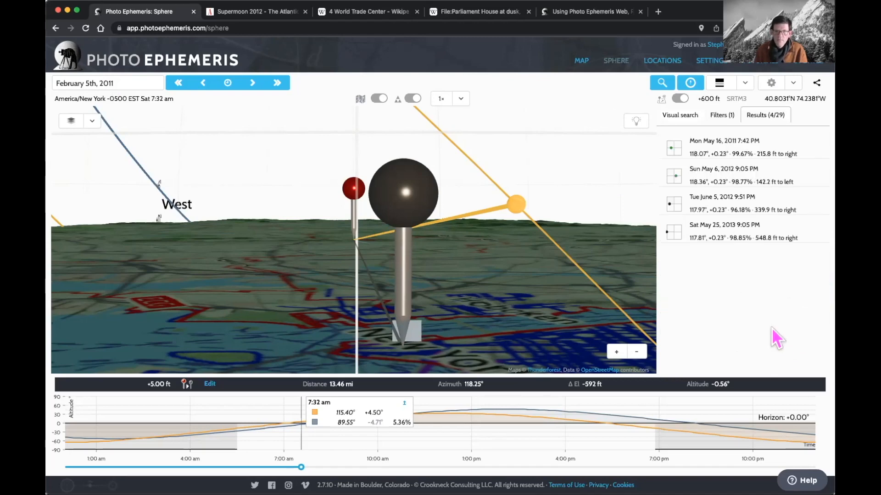
Step: Check the search filters, then show the Sunday, May 6, 2012 9:05 PM result in the sphere
left_click(723, 117)
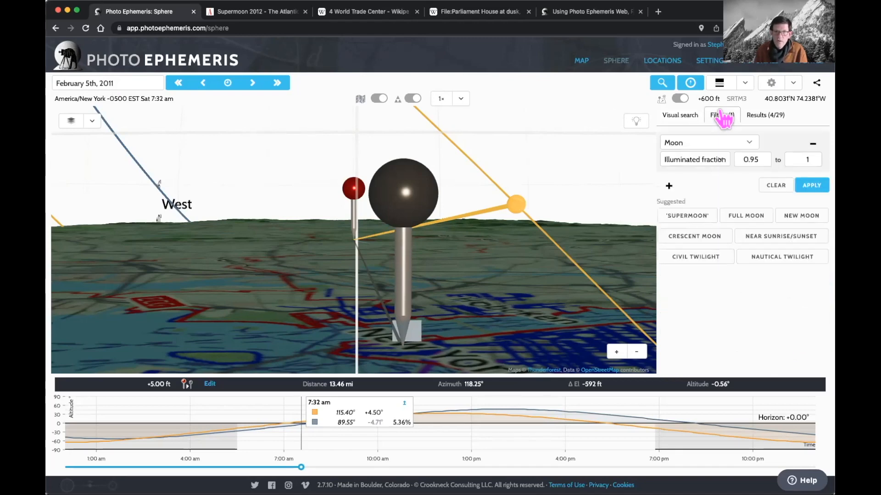
left_click(774, 116)
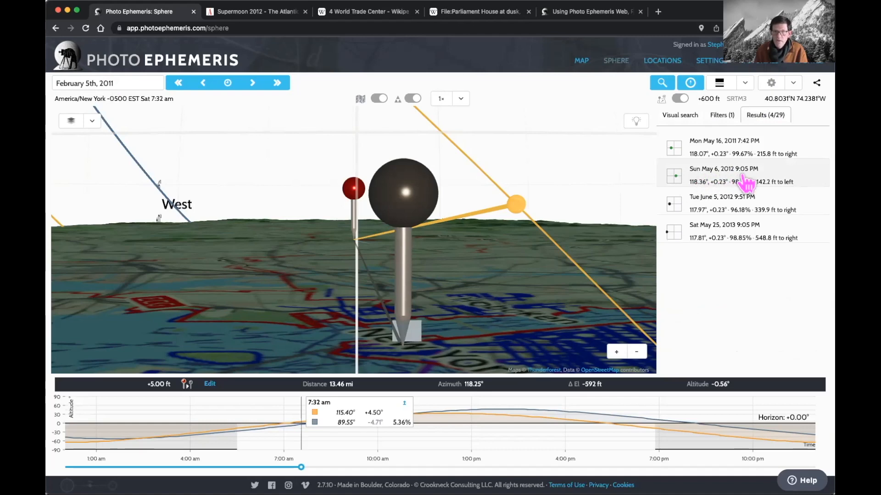
left_click(774, 179)
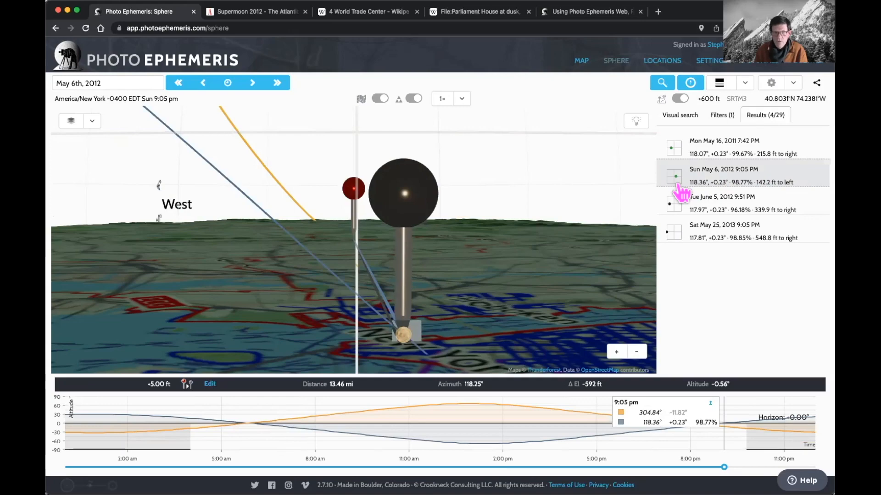
Step: Examine closely where the Moon sits relative to the base of the secondary pin in Manhattan
scroll(506, 294, "down", 5)
scroll(505, 301, "down", 3)
scroll(479, 285, "up", 10)
scroll(479, 285, "down", 10)
scroll(480, 284, "up", 3)
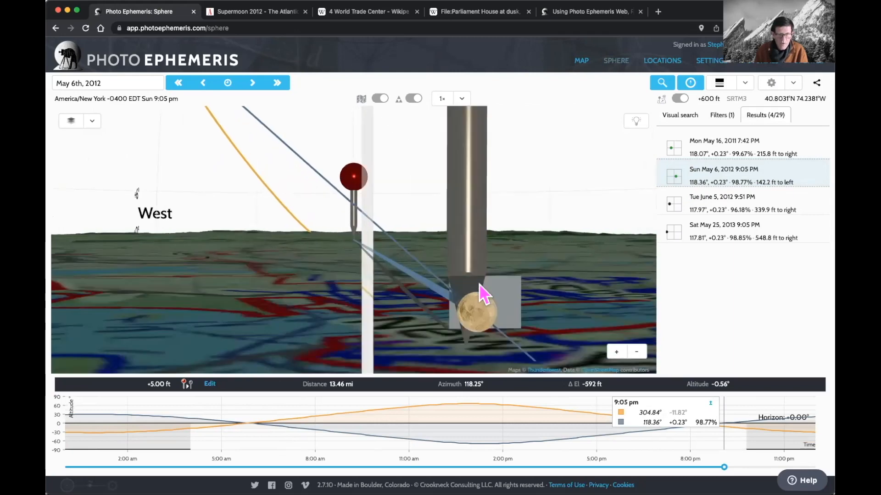
scroll(494, 291, "up", 3)
left_click_drag(494, 290, 495, 293)
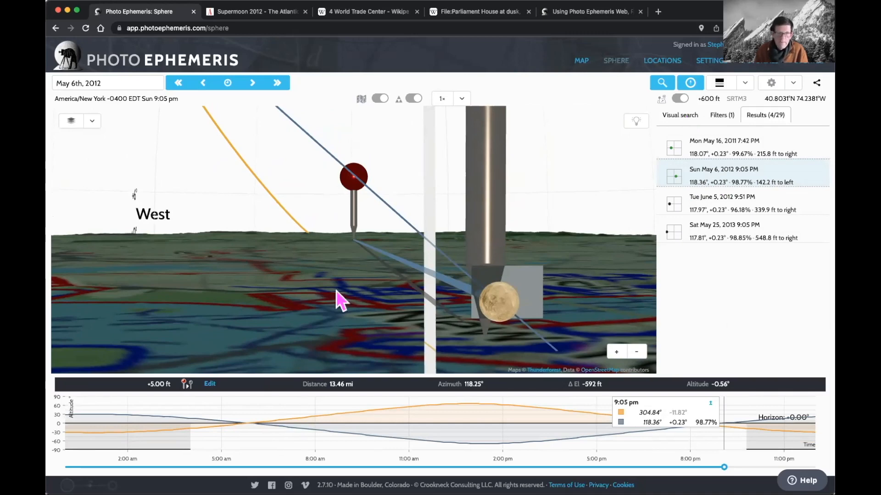
Step: Set the secondary pin's elevation offset to 978 ft in the geodetics
left_click(209, 385)
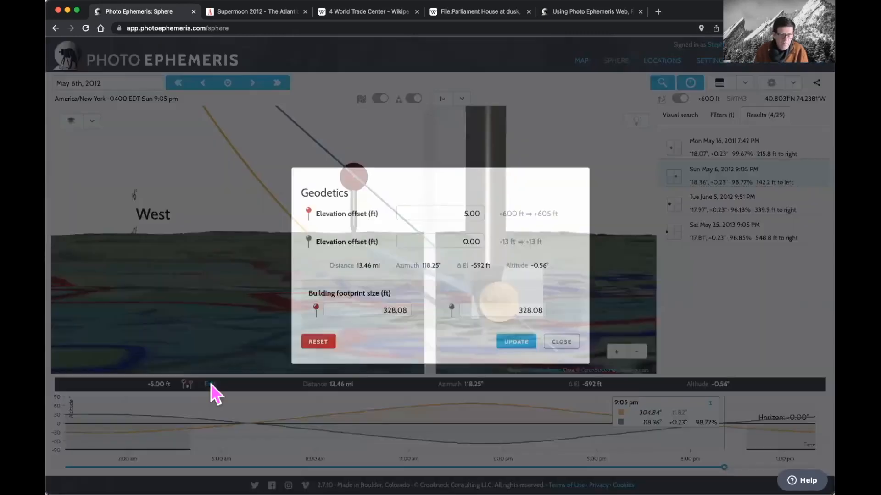
left_click_drag(447, 243, 503, 243)
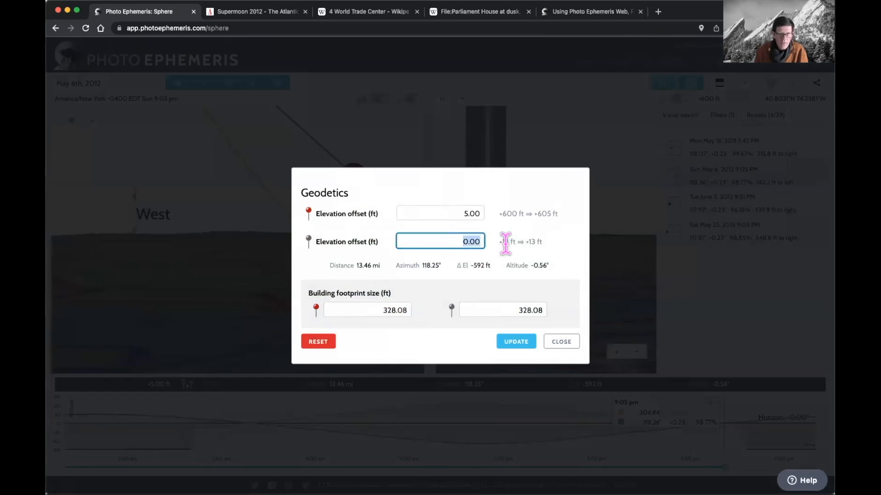
type("978")
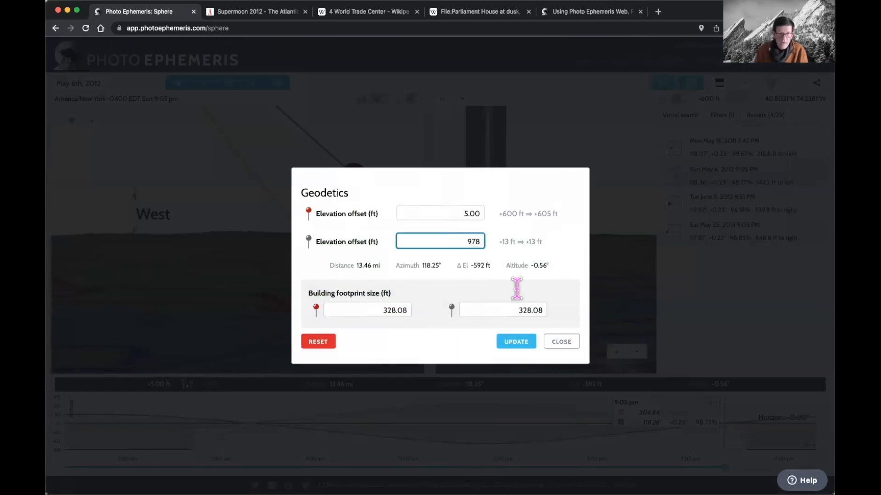
left_click(523, 342)
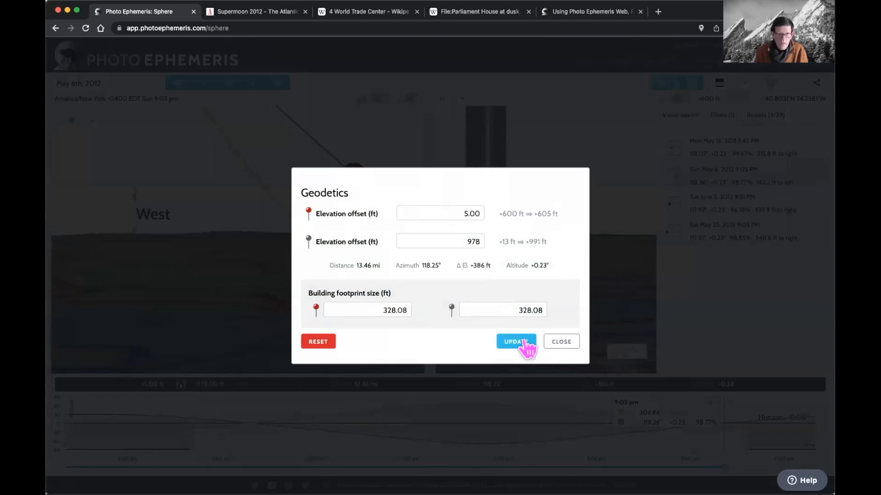
left_click(563, 343)
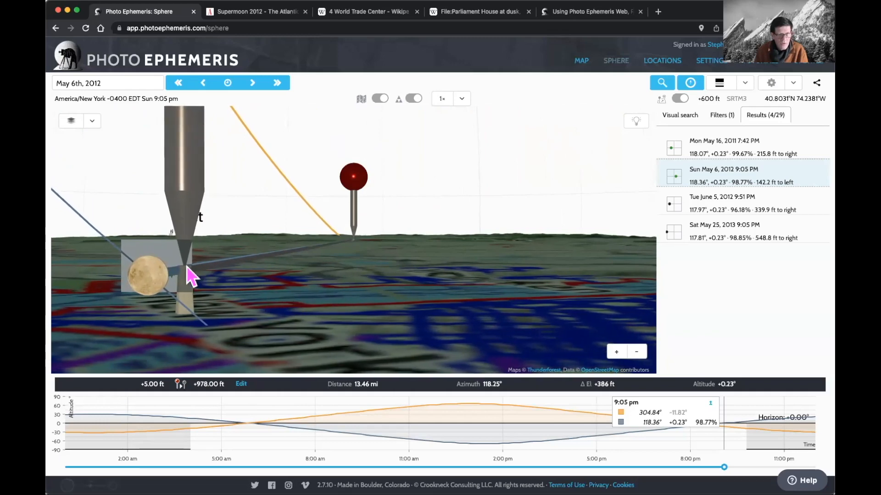
Step: Examine the Moon against the raised secondary pin and building block, and switch the 9:05 pm readout to its alternate values
left_click_drag(218, 276, 223, 277)
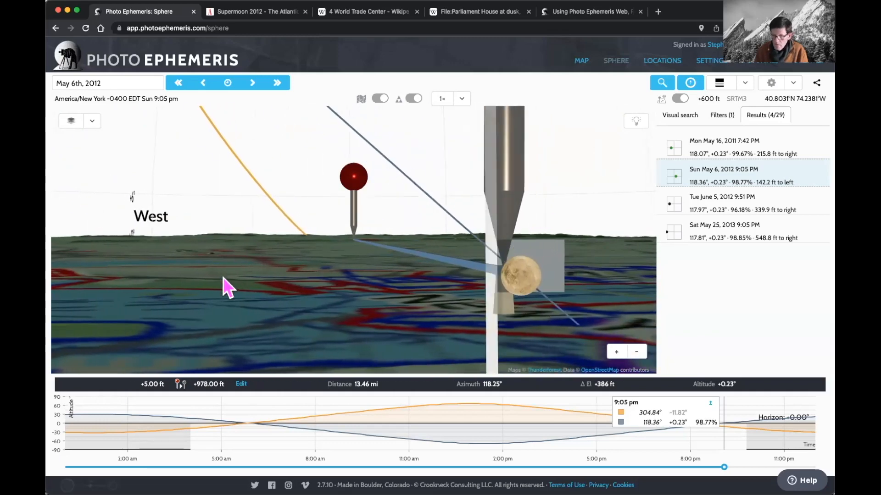
scroll(244, 277, "up", 5)
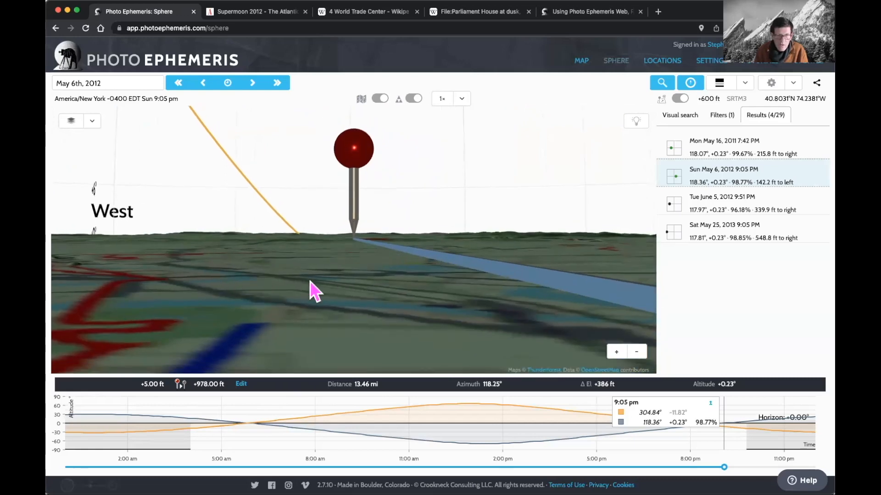
scroll(310, 281, "down", 5)
scroll(310, 281, "up", 3)
scroll(310, 293, "down", 3)
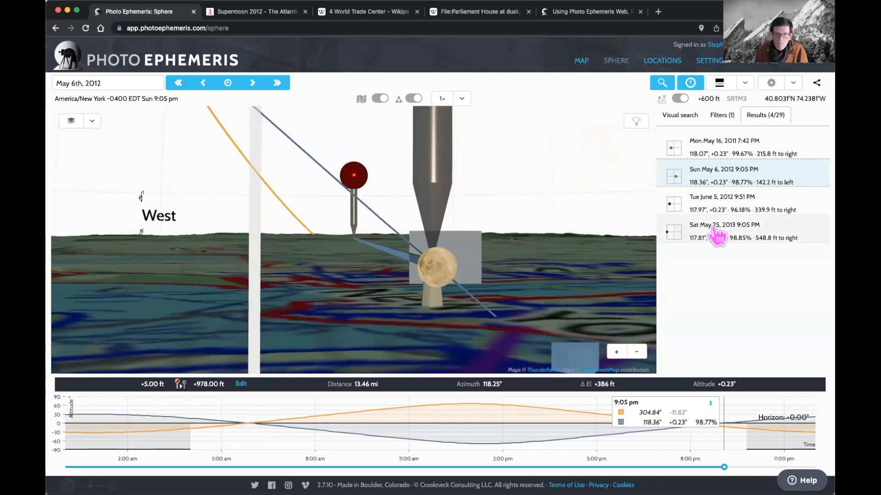
left_click(710, 403)
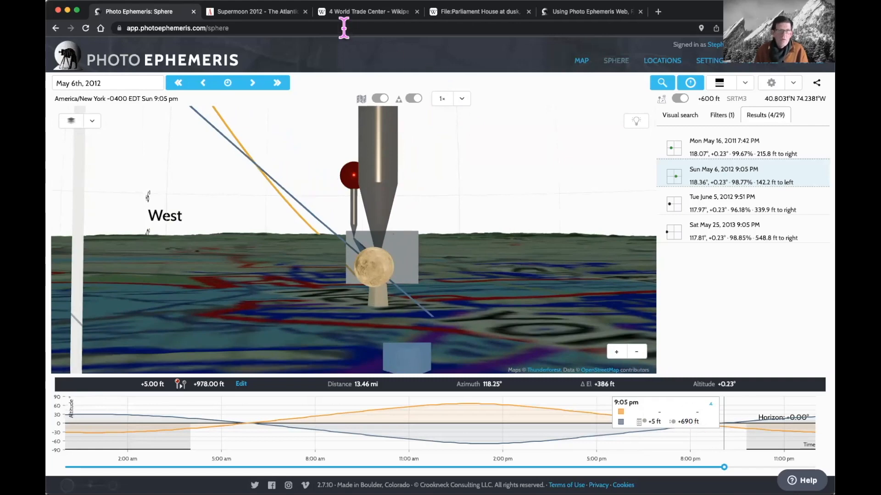
Step: Look up the building dimensions and footprint in the notes of the saved location Webinar - 4 WTC
left_click(662, 62)
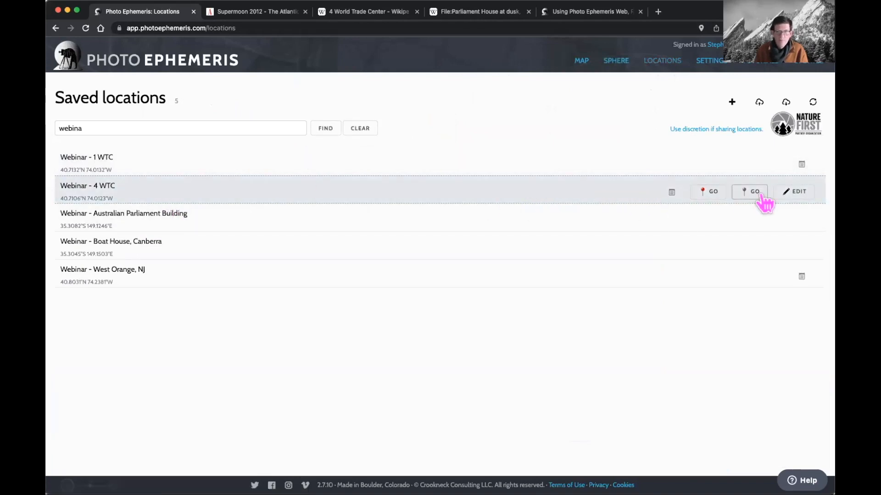
left_click(795, 192)
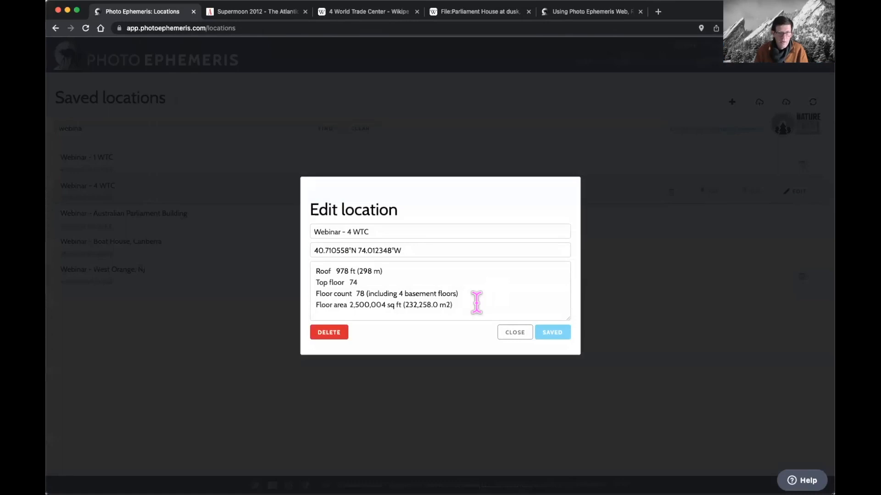
scroll(476, 303, "down", 2)
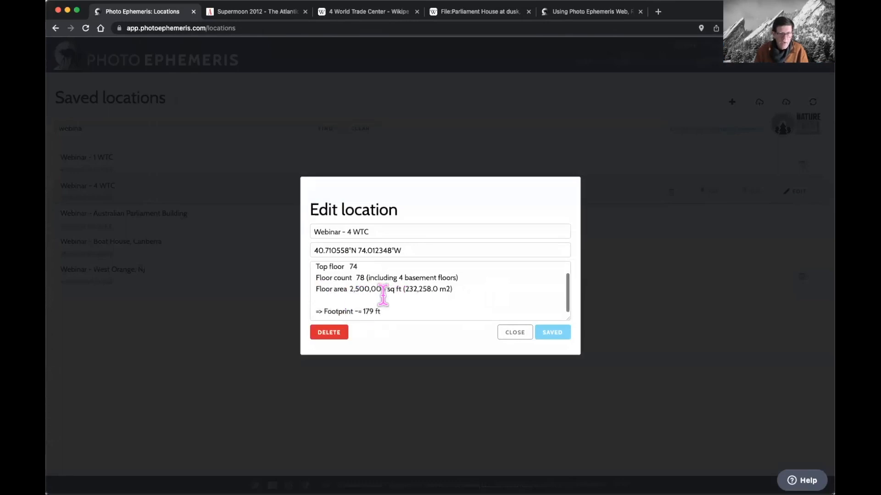
scroll(383, 291, "up", 2)
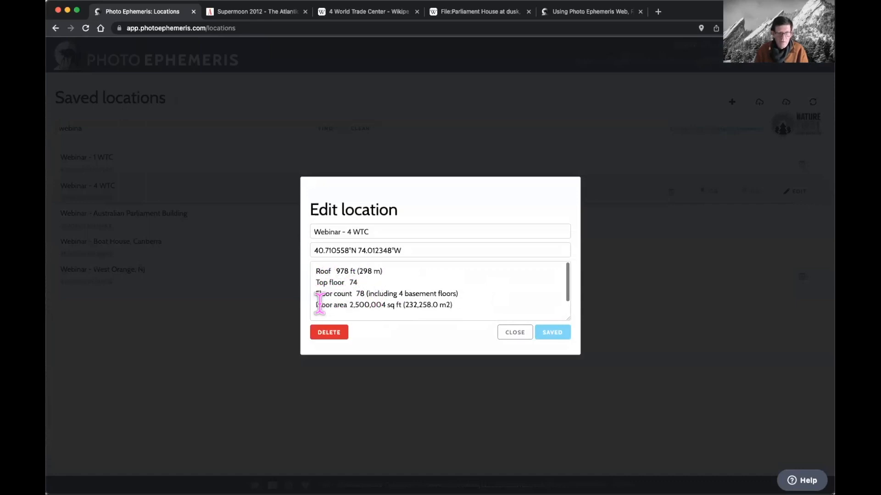
scroll(430, 303, "down", 1)
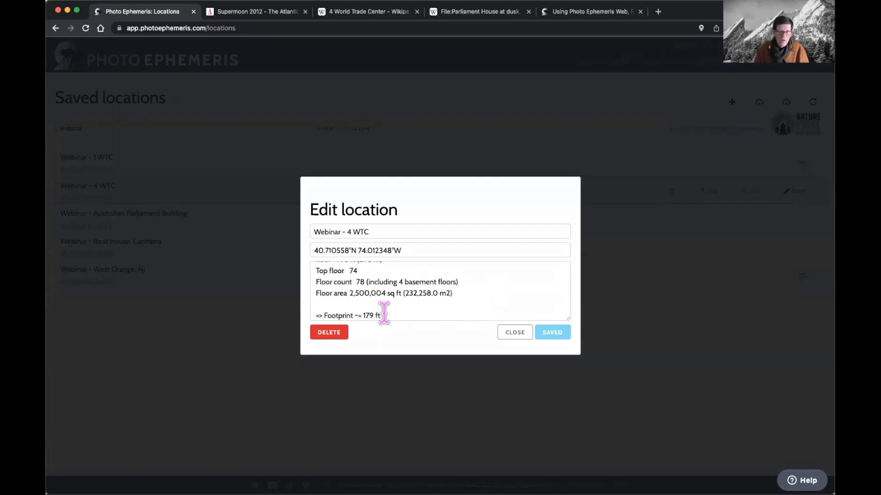
left_click(516, 334)
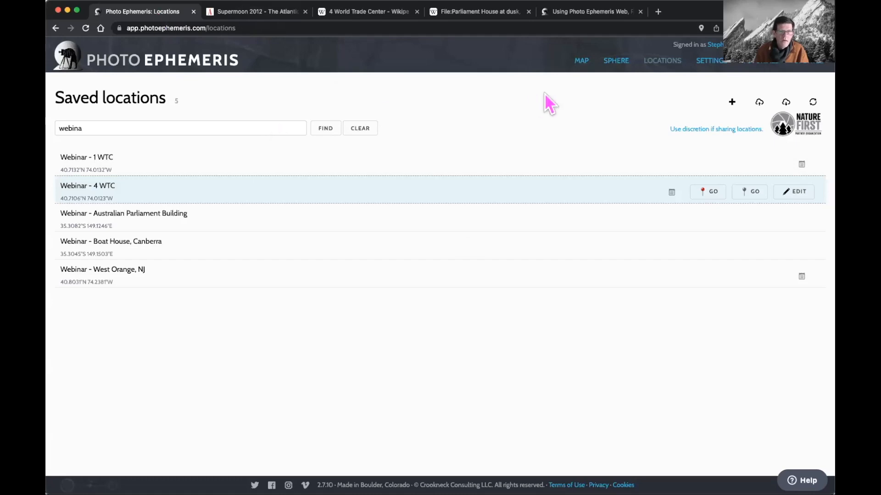
Step: Set the secondary pin's building footprint size to 180 ft in the sphere's geodetics
left_click(615, 64)
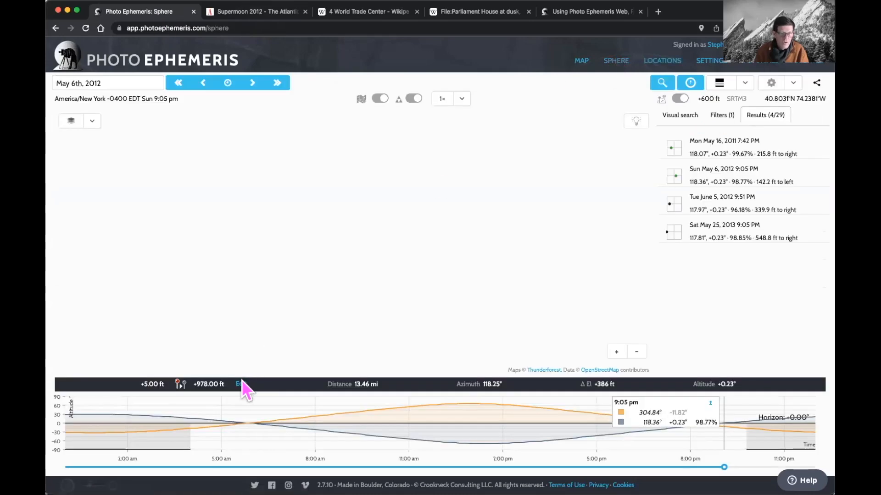
left_click(241, 385)
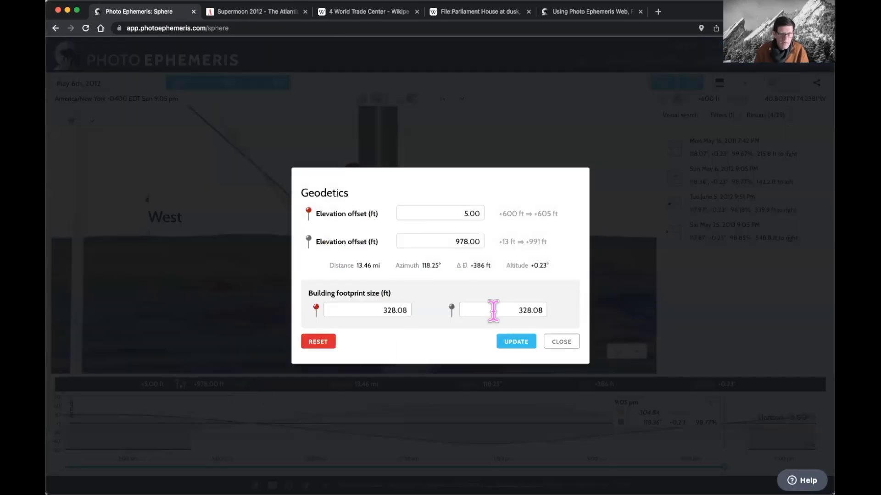
left_click_drag(500, 311, 570, 315)
type("180")
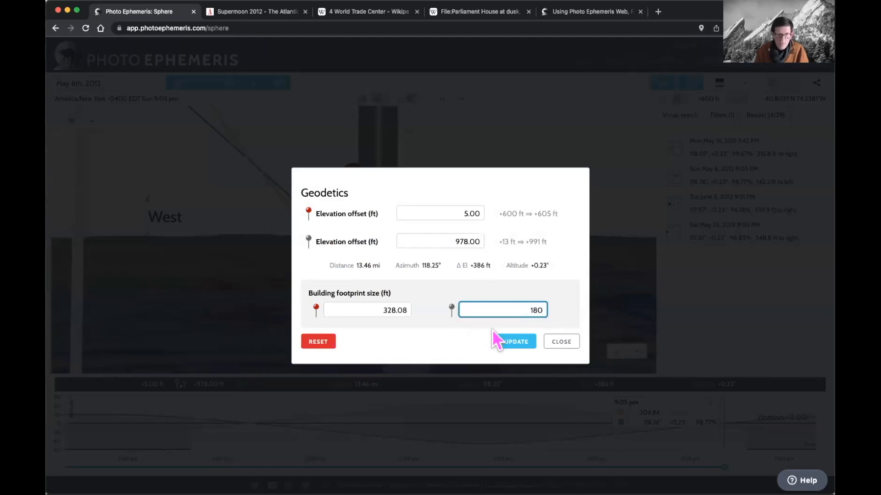
left_click(517, 340)
left_click(562, 343)
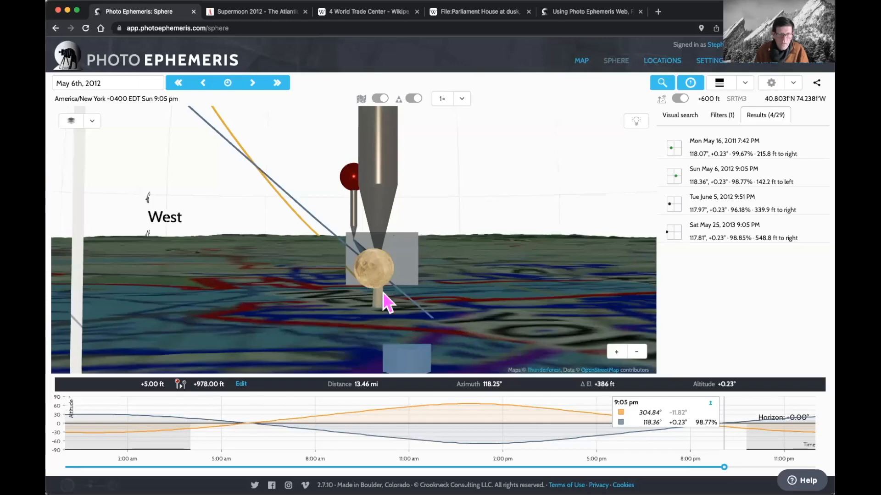
Step: Compare the Moon's position beside the resized building with the supermoon photo in The Atlantic's article
left_click_drag(388, 297, 387, 296)
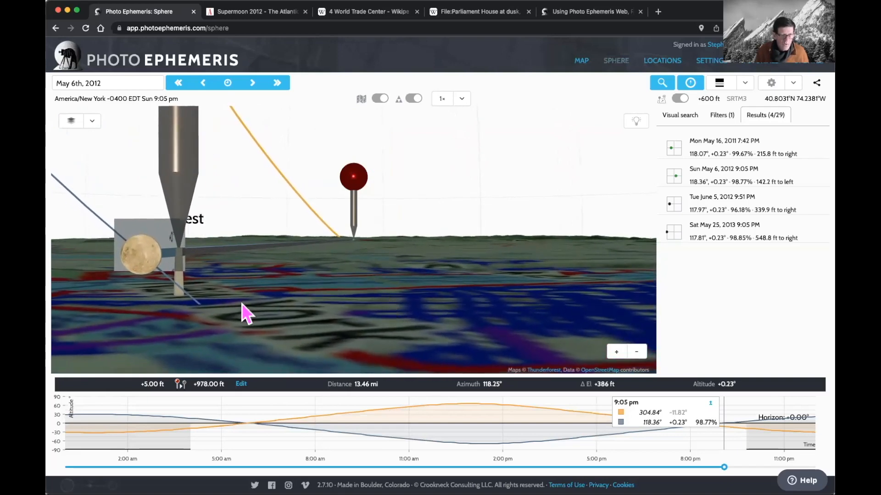
left_click(710, 403)
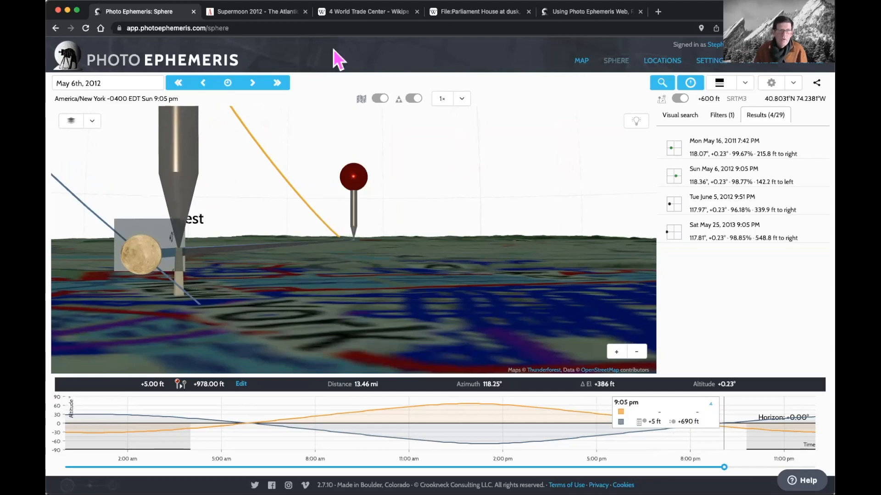
left_click(255, 13)
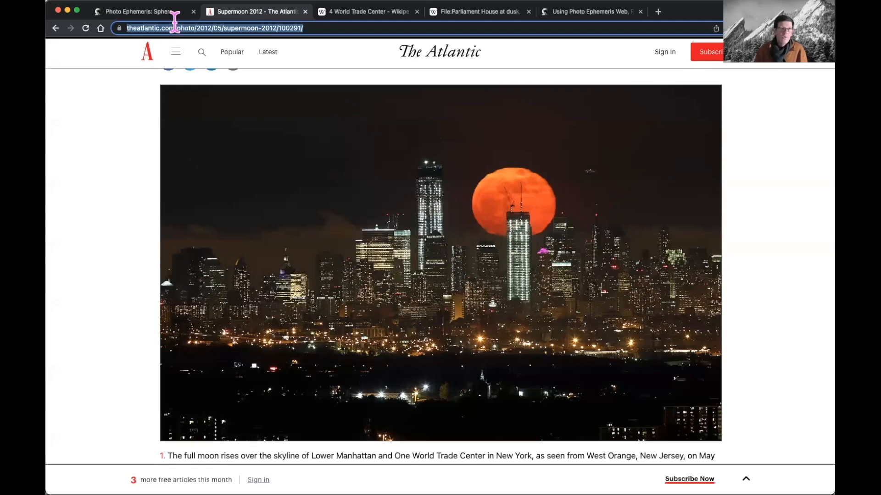
left_click(152, 13)
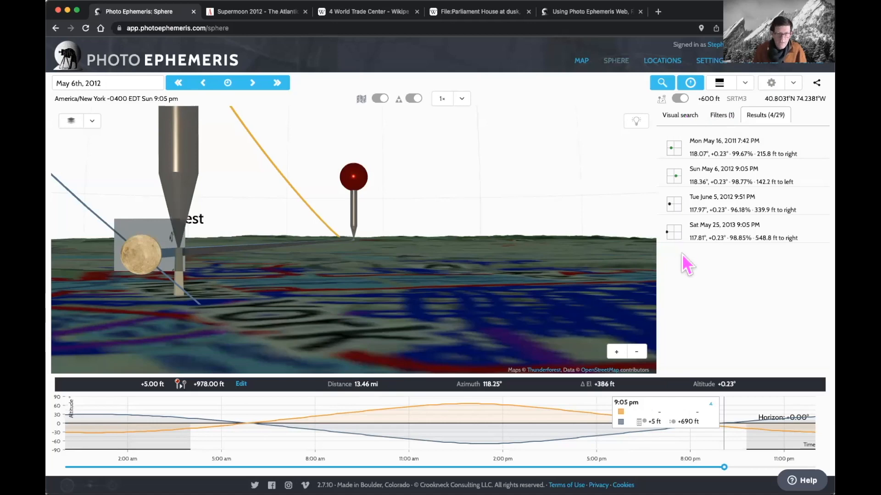
Step: Try a target height of 100 ft in the Moon's visual search target settings
left_click(683, 119)
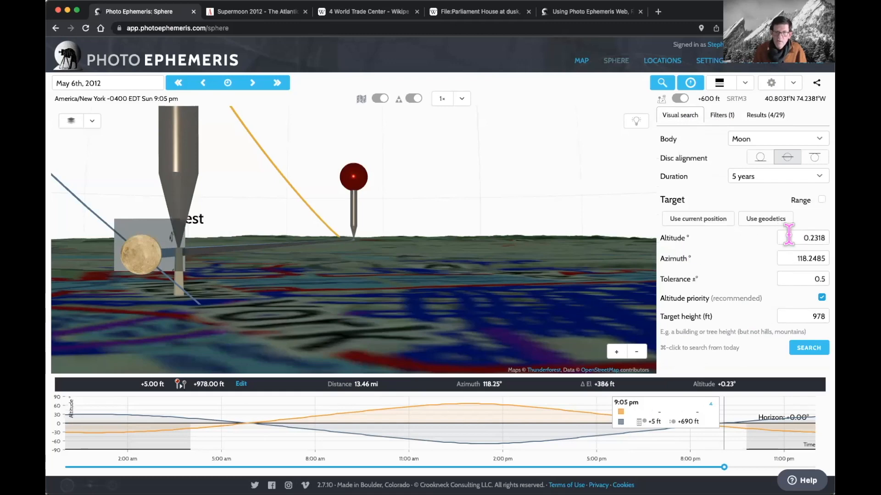
double_click(806, 238)
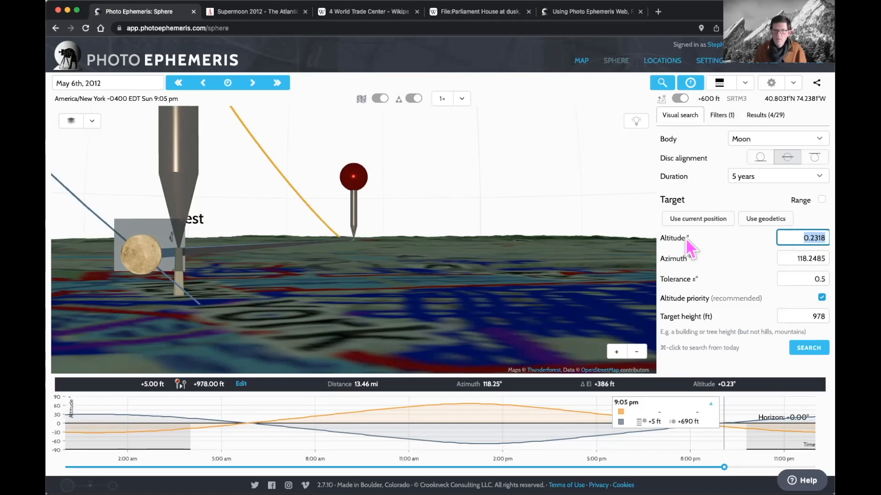
double_click(802, 316)
key("BackSpace")
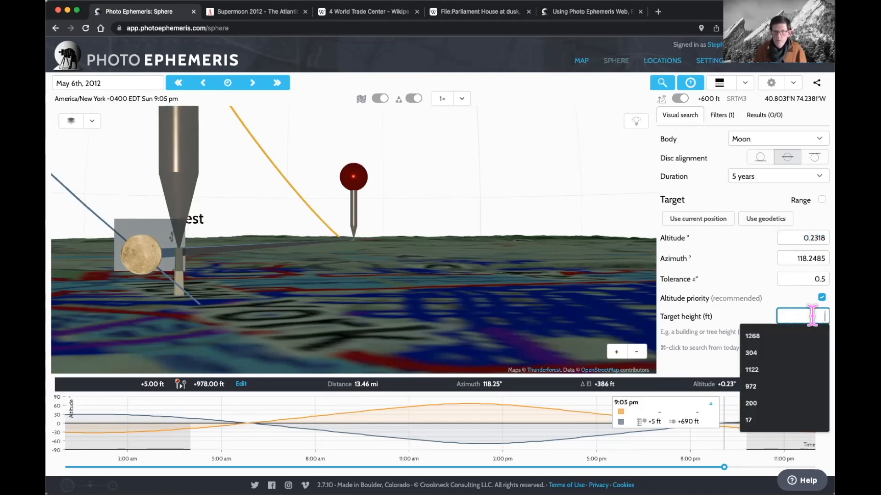
left_click(768, 320)
left_click(791, 315)
type("100")
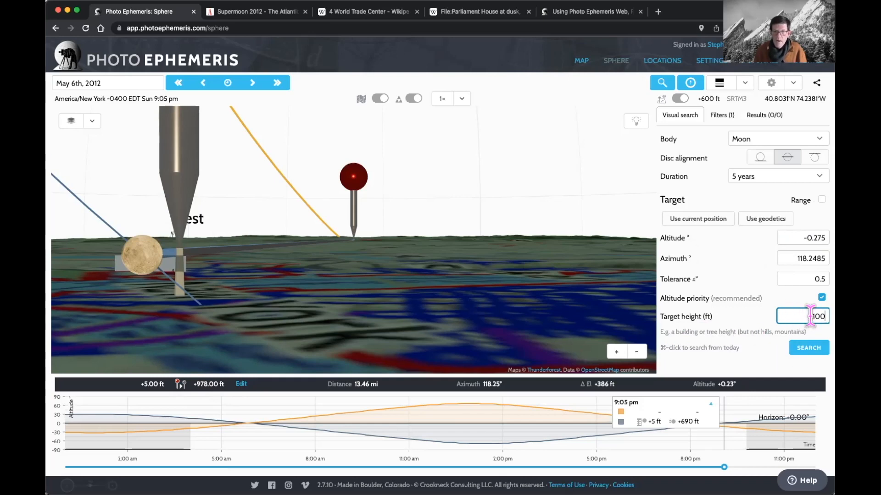
Step: Clear the visual search's target height and check both pins' elevation offsets in the geodetics
left_click_drag(821, 238, 777, 243)
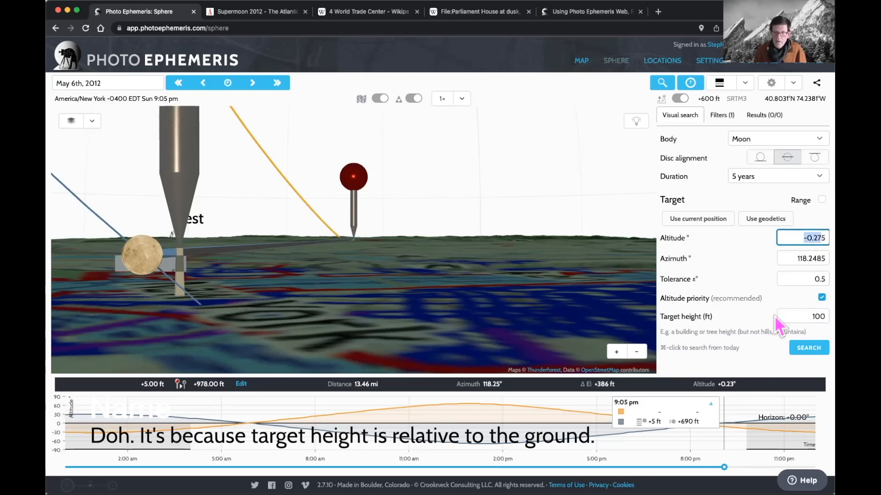
double_click(798, 312)
key("BackSpace")
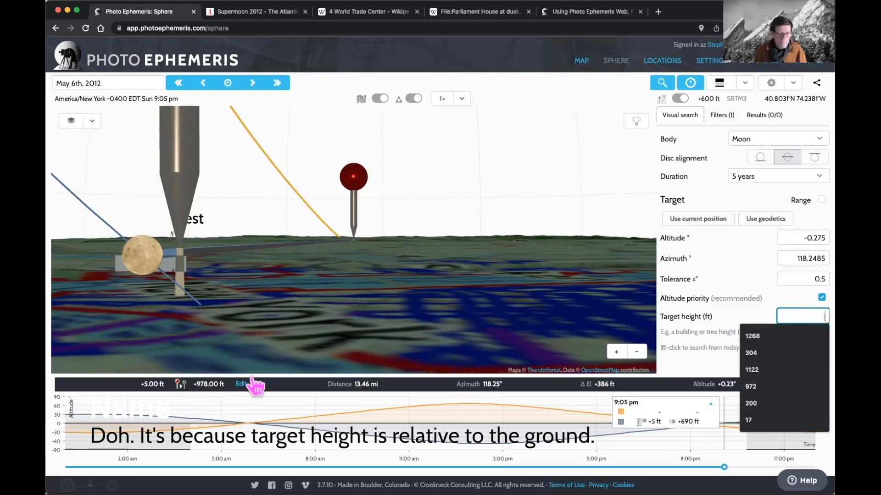
left_click(682, 317)
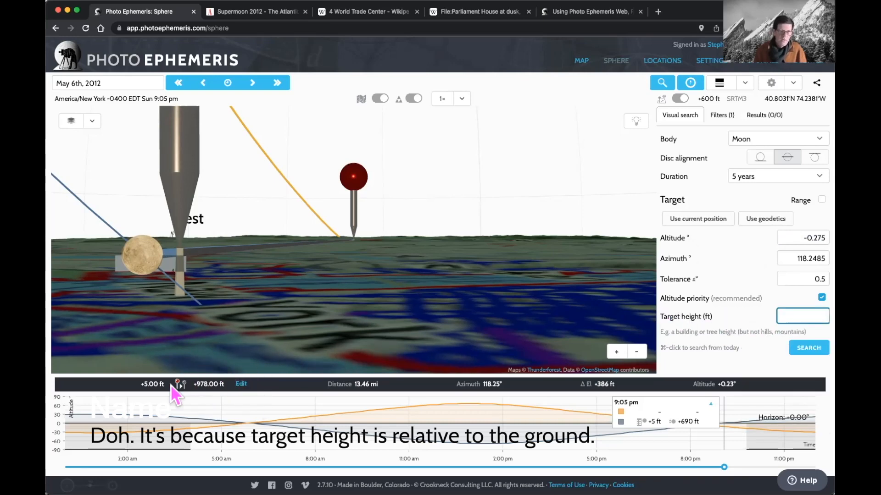
left_click(241, 384)
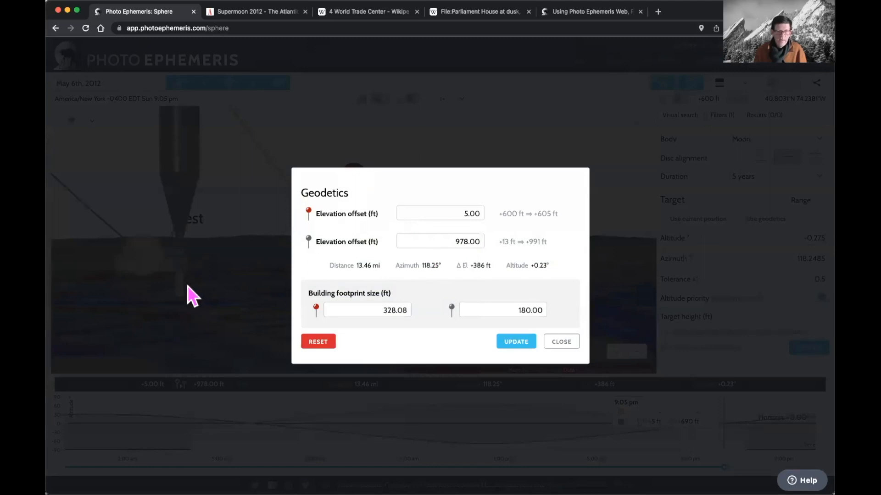
left_click(562, 342)
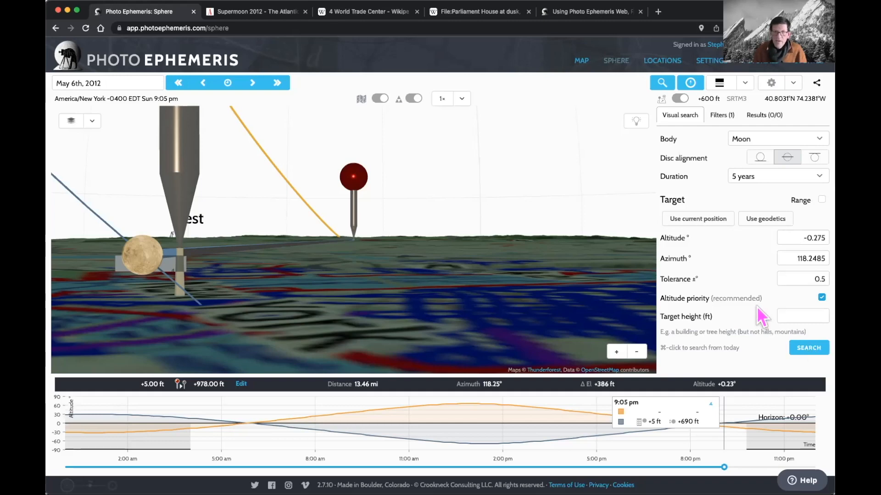
Step: Try a target height of 1078 ft for the visual search
left_click(790, 311)
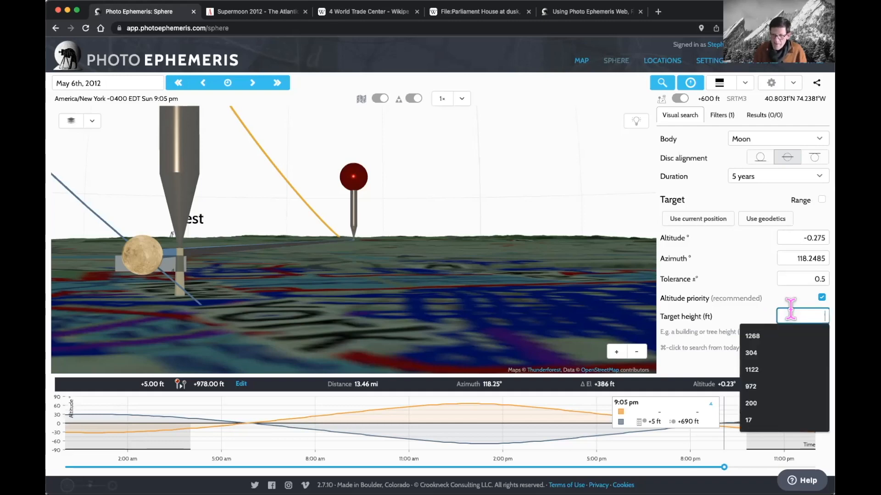
type("10")
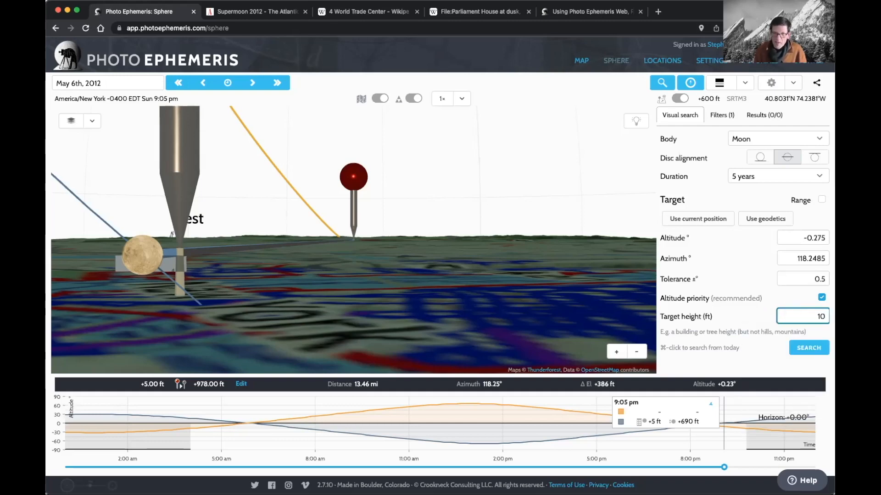
type("78")
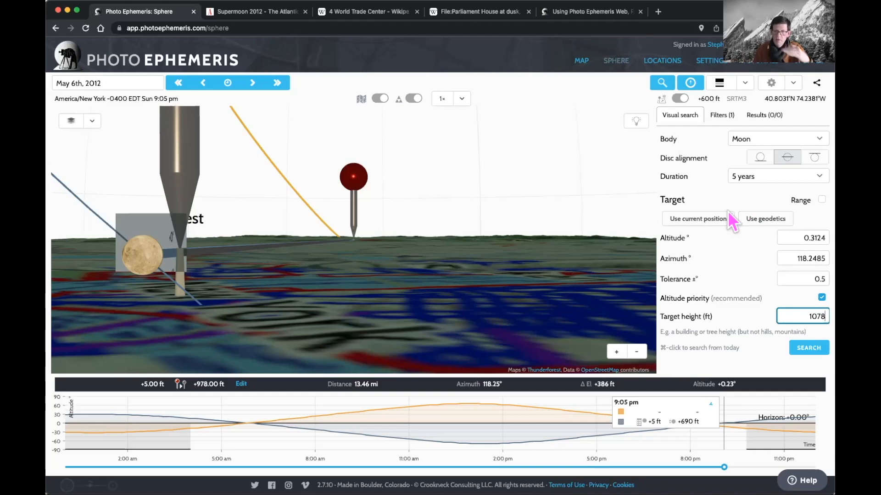
Step: Align the visual search to the bottom of the Moon's disc and set the date to May 6th, 2011
left_click(755, 157)
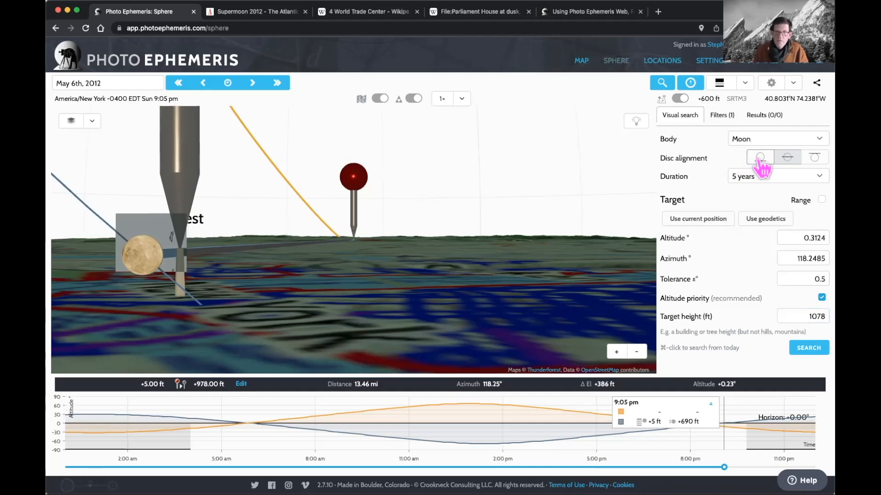
left_click(757, 159)
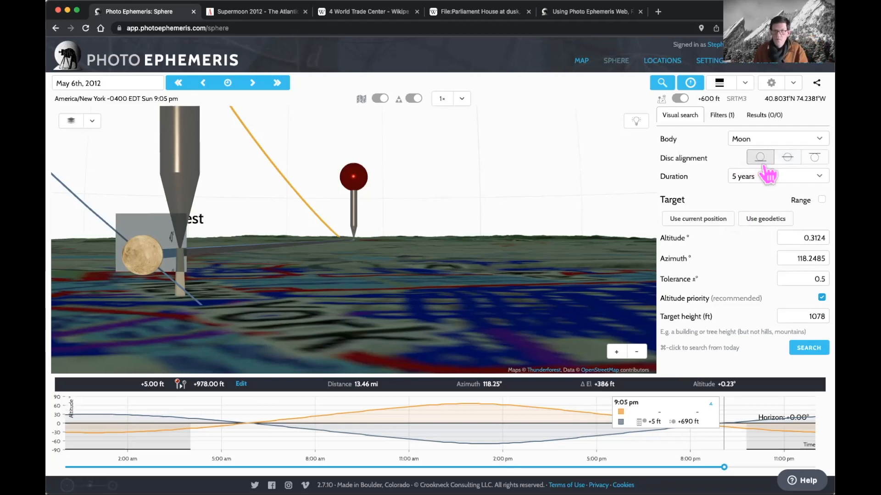
left_click(124, 86)
key("BackSpace")
type("1")
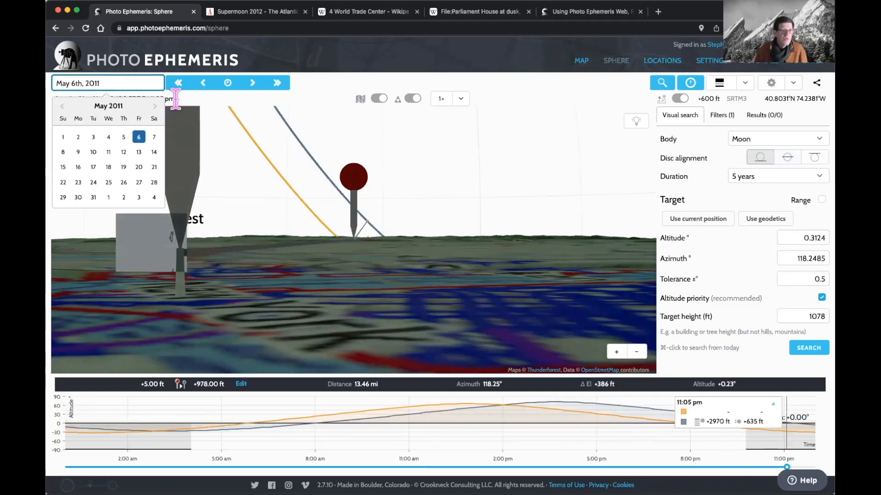
left_click(192, 108)
Step: Take the search target from the geodetics and run the five-year Moon search
double_click(814, 316)
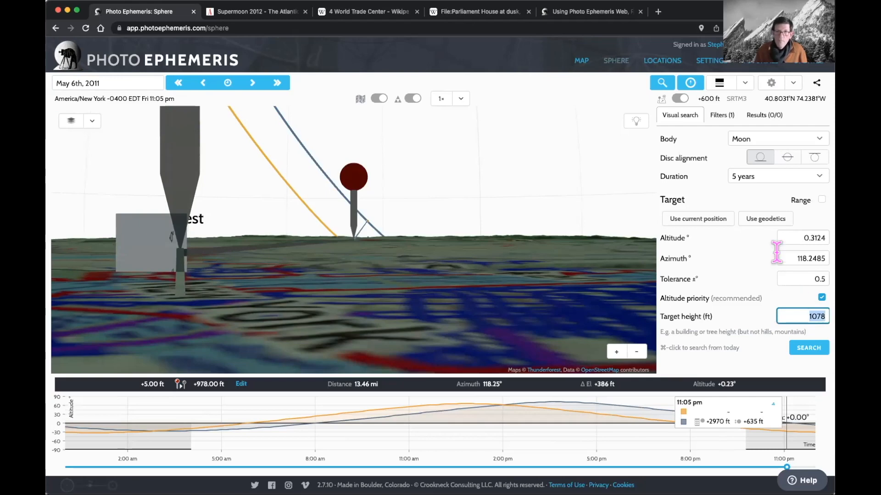
left_click(772, 224)
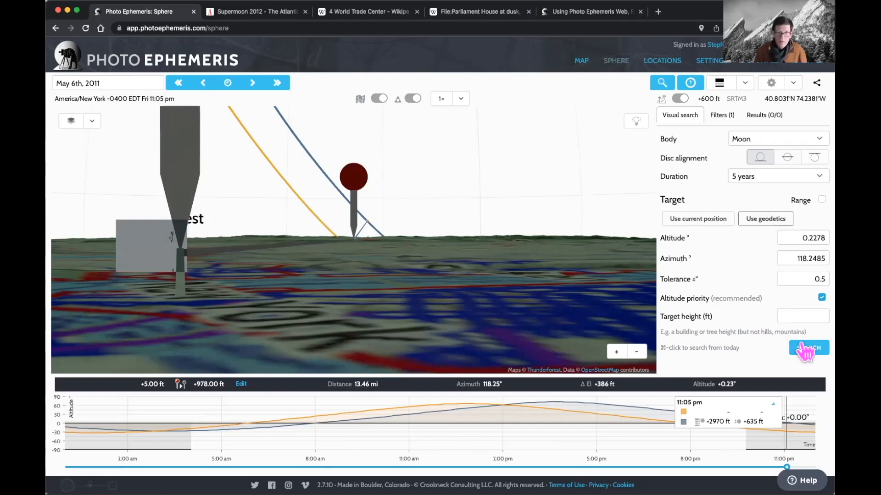
left_click(808, 348)
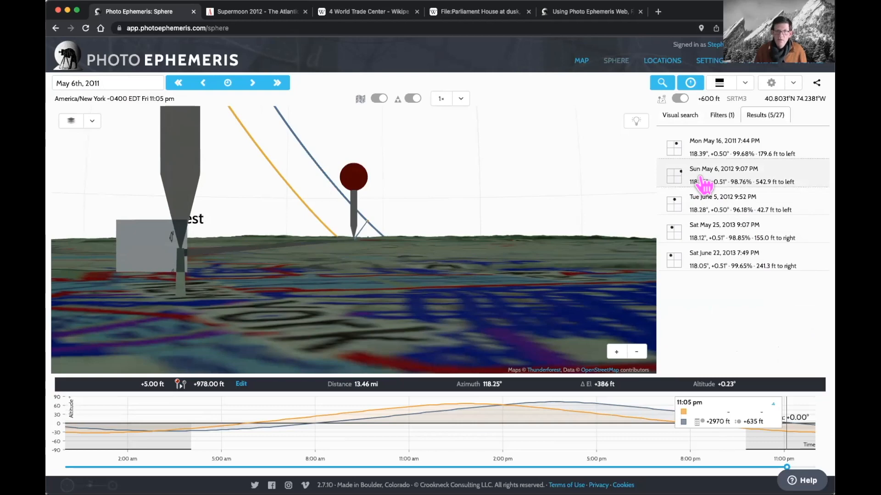
Step: Show the Sun May 6, 2012 9:07 PM result and view the Moon against the secondary pin and building block
left_click(705, 184)
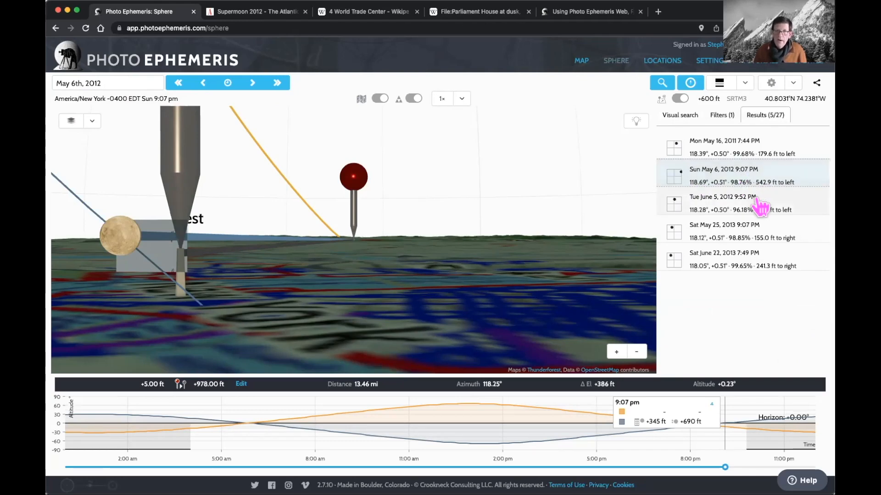
left_click_drag(435, 241, 438, 240)
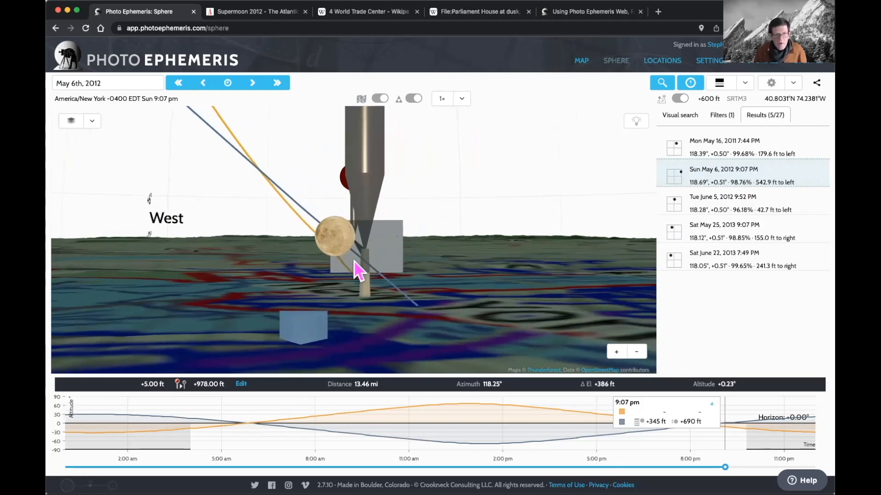
scroll(354, 260, "up", 3)
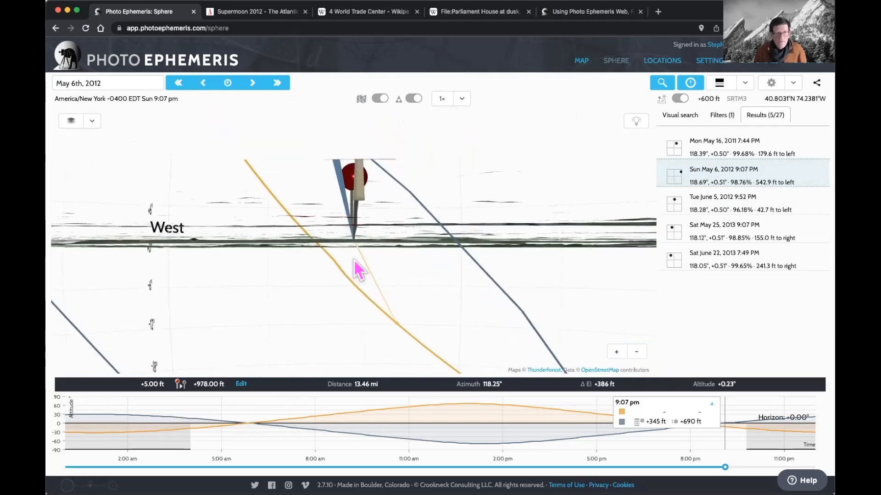
scroll(354, 260, "down", 3)
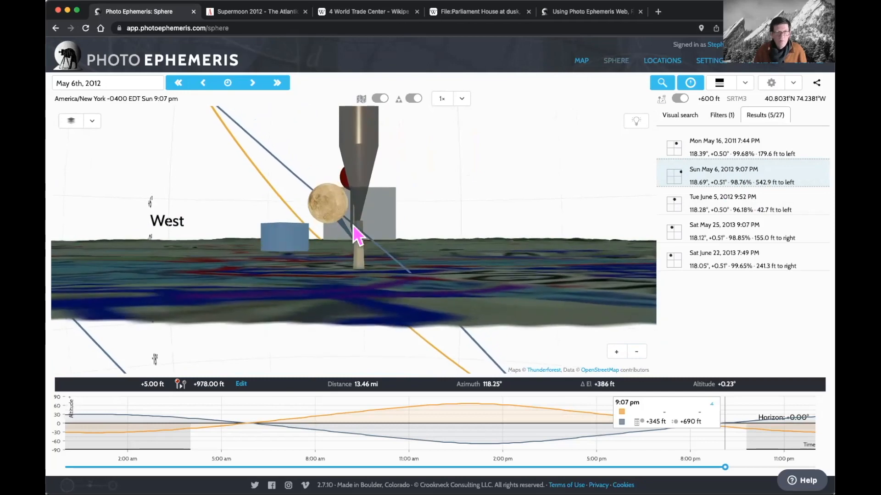
Step: Inspect the Moon beside the building from other viewing angles, and set the visual search's disc alignment to the disc centre
left_click(667, 120)
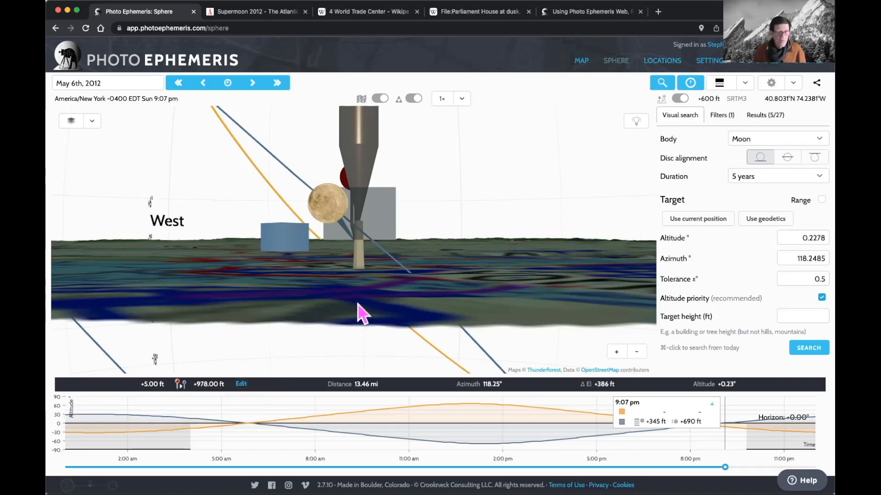
scroll(362, 315, "up", 5)
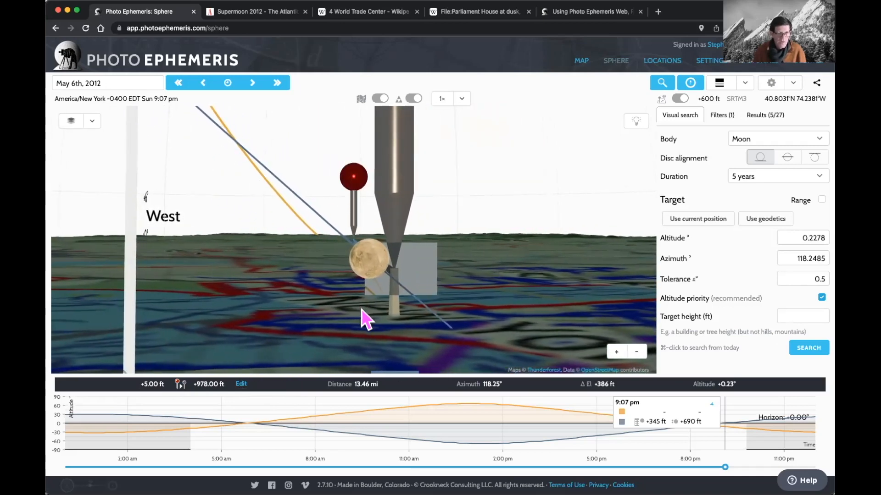
left_click_drag(362, 310, 361, 310)
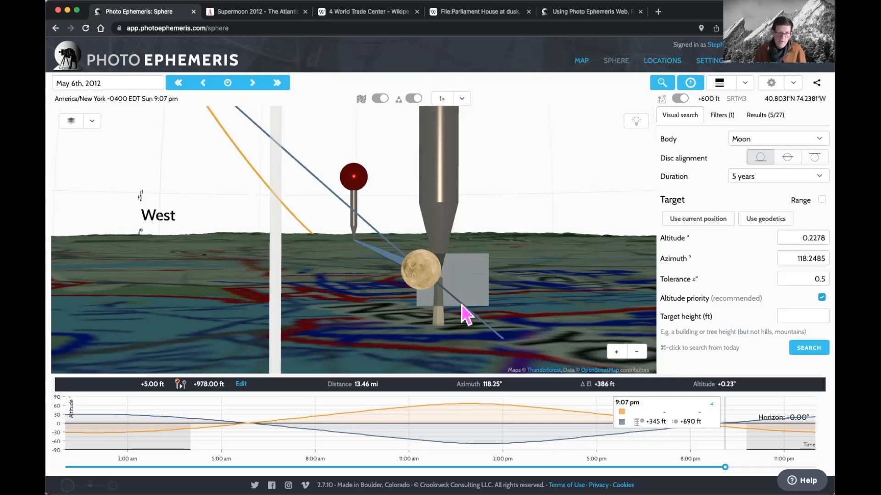
left_click_drag(465, 305, 461, 304)
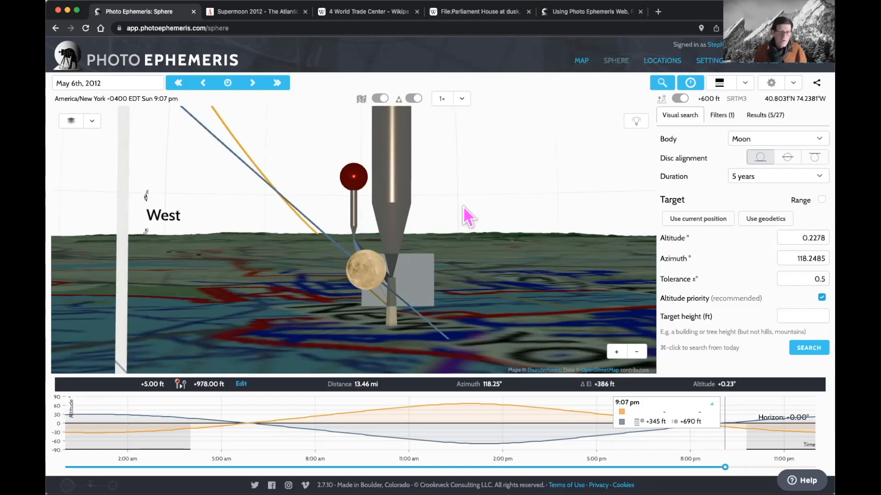
mouse_move(373, 189)
left_mouse_down()
mouse_move(411, 202)
mouse_move(374, 189)
left_mouse_up()
left_click_drag(514, 206, 521, 207)
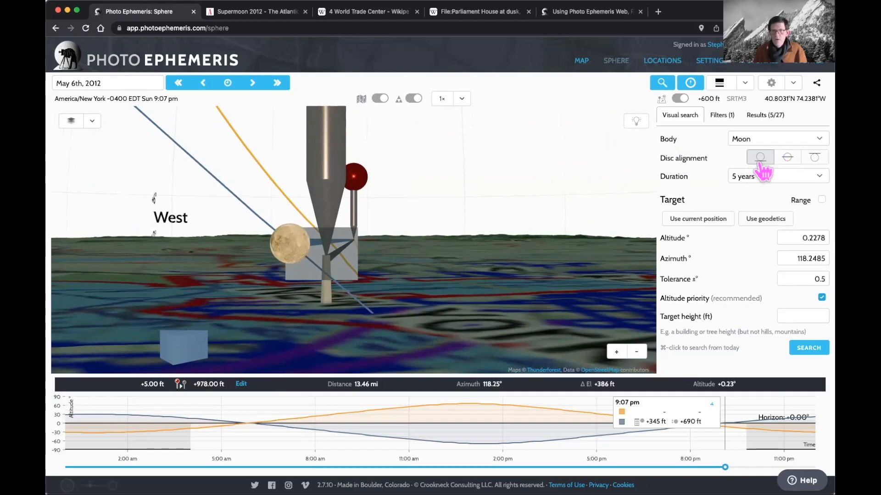
left_click(787, 159)
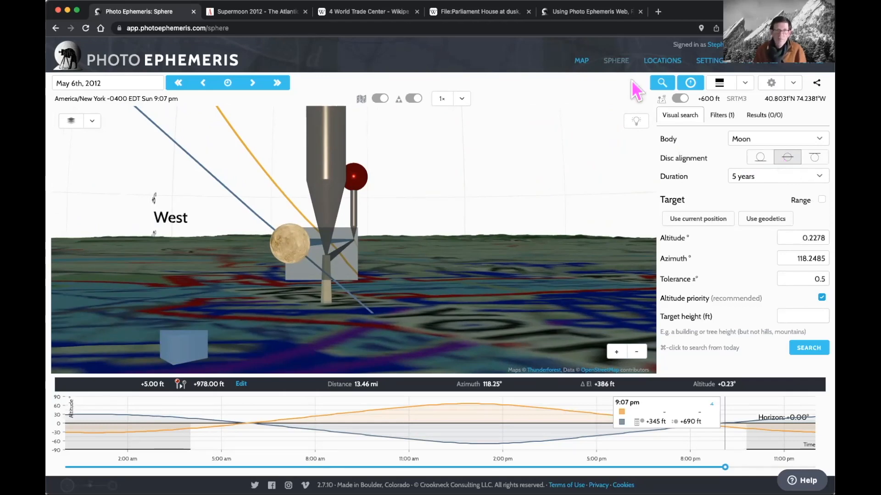
Step: Switch to the map view and examine the moonrise line from the red pin in West Orange to the secondary pin in Manhattan
left_click(582, 63)
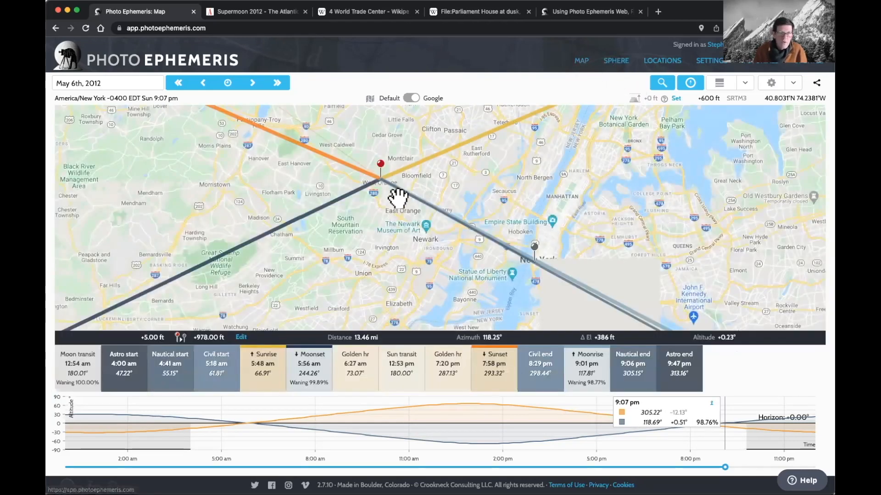
scroll(378, 196, "up", 1)
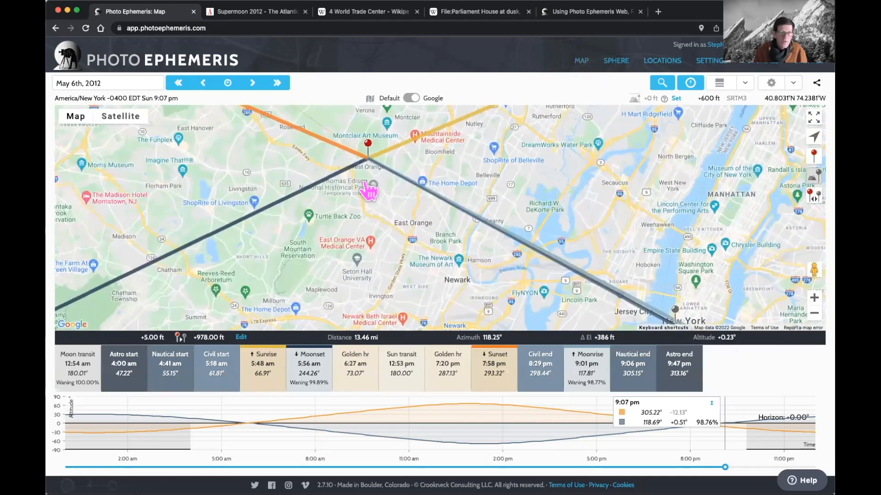
scroll(369, 190, "up", 2)
left_click_drag(393, 136, 435, 255)
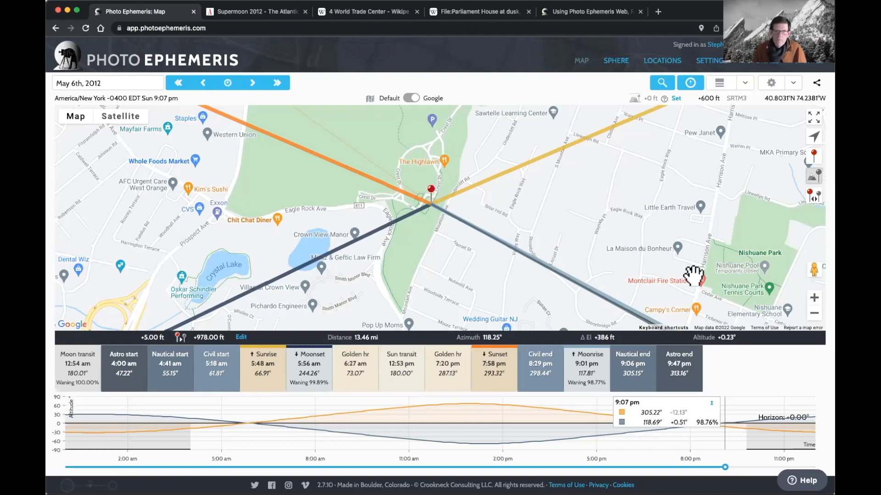
left_click(814, 314)
left_click(814, 314)
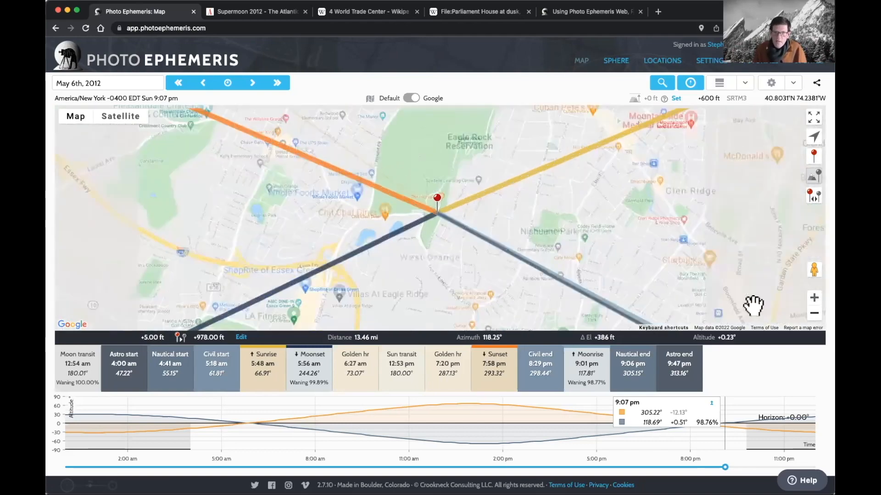
left_click_drag(660, 259, 606, 216)
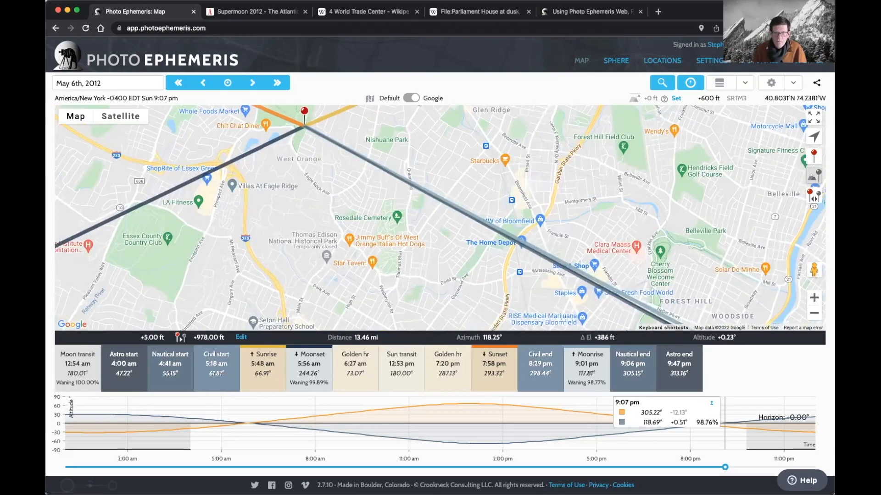
left_click(814, 313)
left_click(814, 313)
left_click_drag(720, 281, 582, 216)
left_click_drag(682, 283, 689, 287)
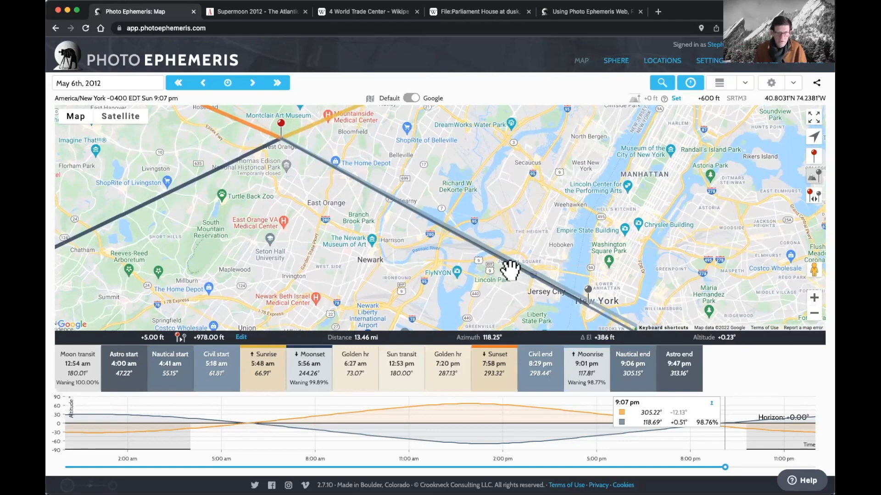
Step: Review the geodetics elevation offsets for both pins, and switch the 9:07 pm graph readout to heights at the secondary pin
left_click(241, 337)
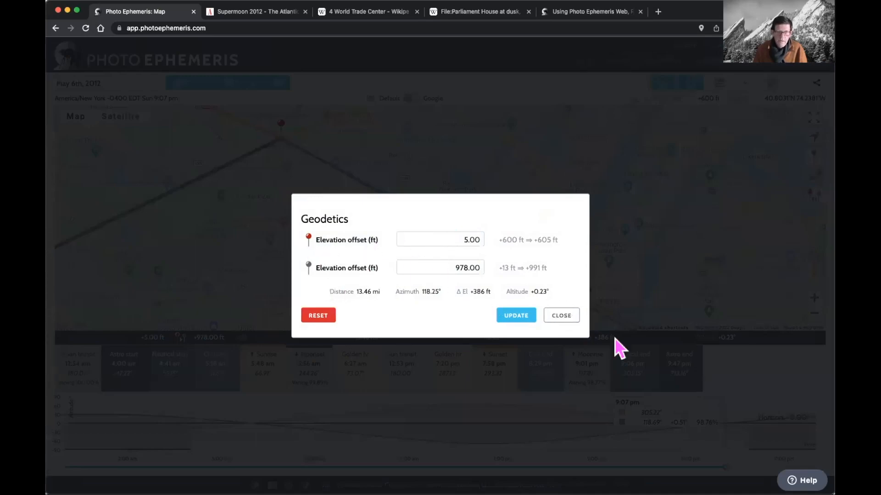
left_click(568, 316)
left_click(712, 408)
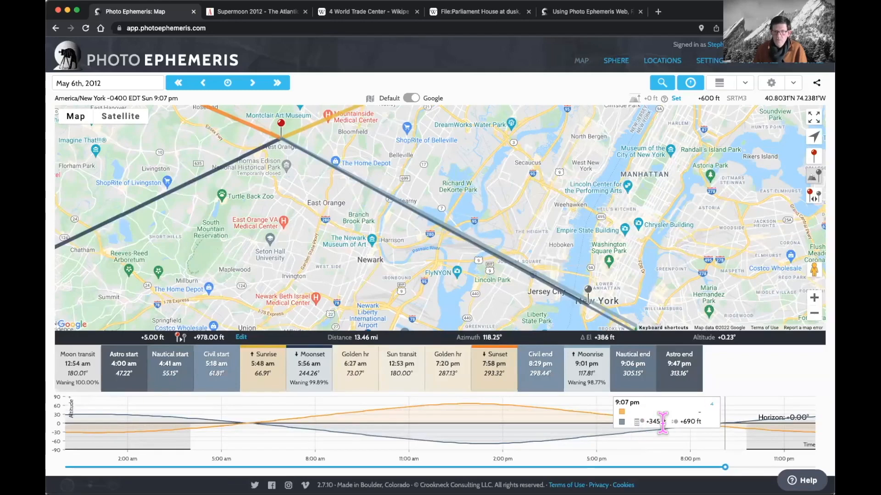
Step: Turn on the galactic centre display on the map and advance the time to 11:49 pm
left_click(793, 84)
left_click(788, 134)
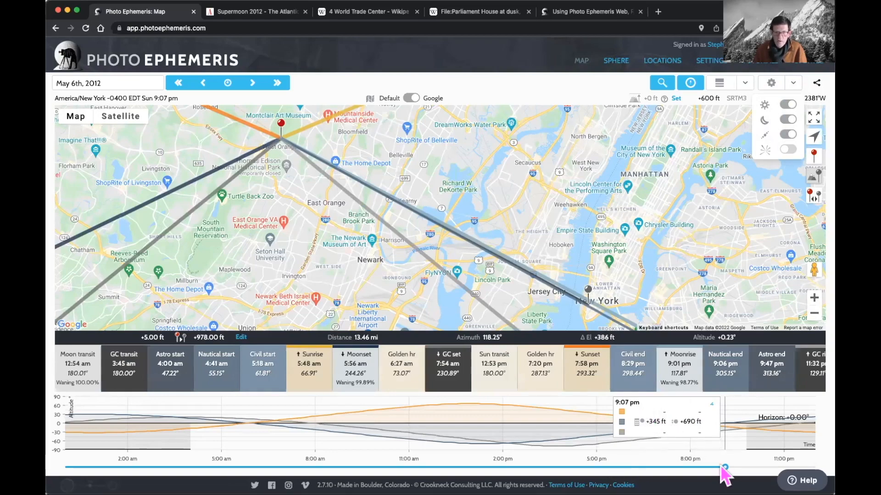
left_click_drag(725, 467, 809, 467)
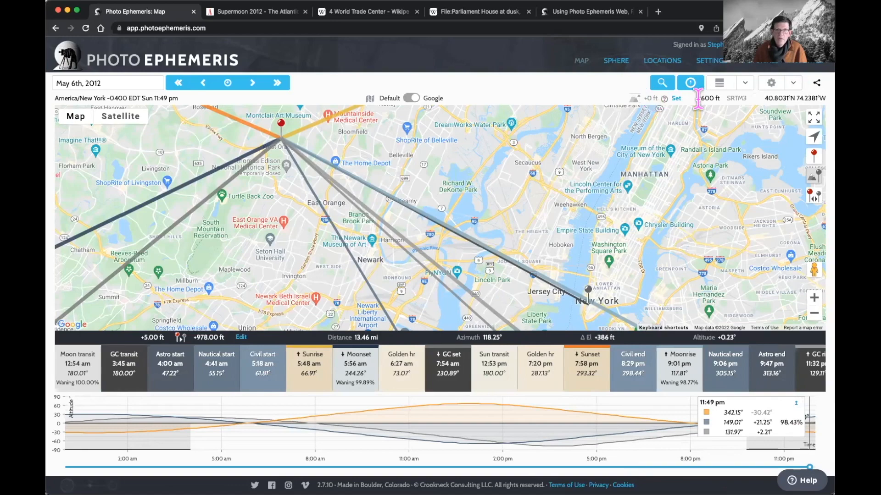
Step: Switch to the sphere view and review the geodetics offsets and building footprint sizes of both pins
left_click(615, 63)
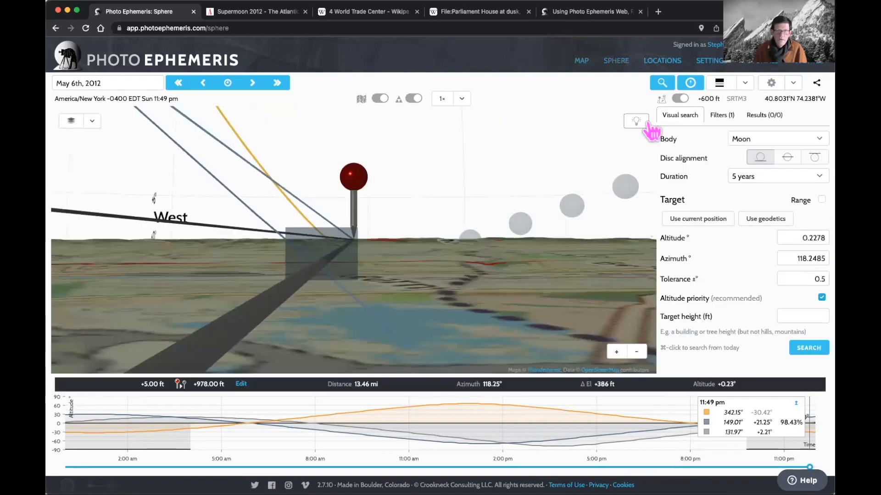
left_click(241, 384)
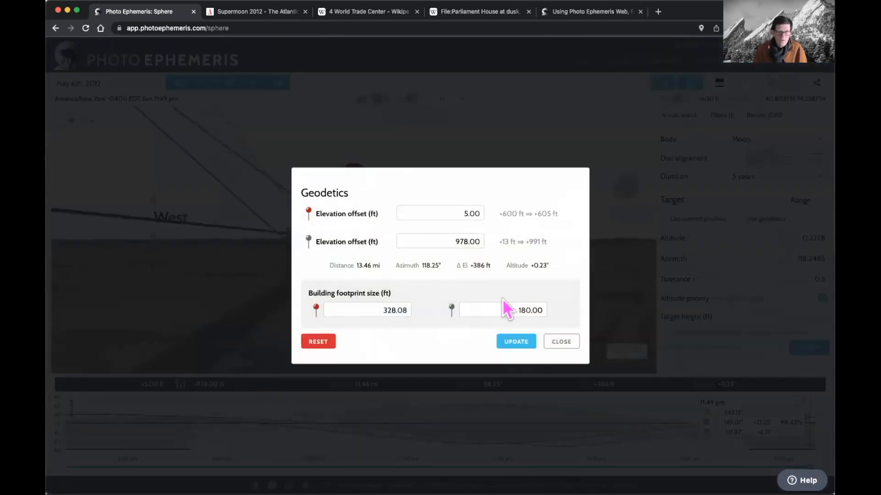
left_click(561, 342)
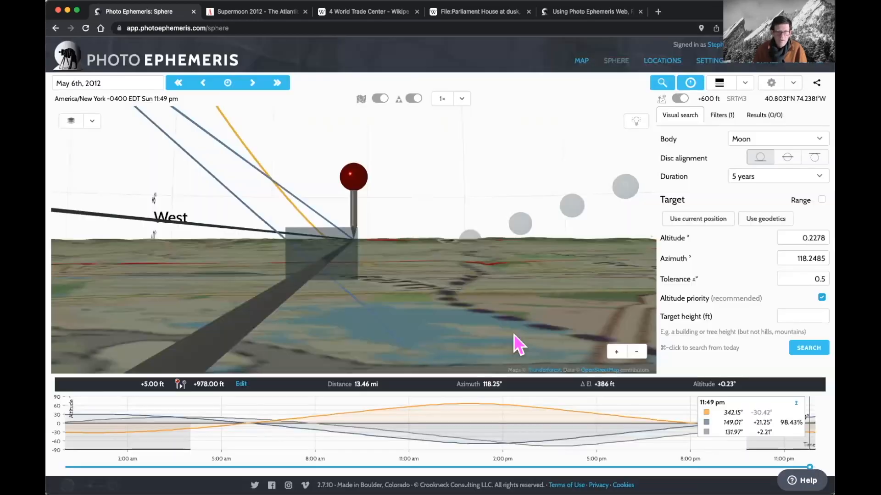
Step: Examine the red pin, the secondary pin and the building block in the sphere from wide and close viewpoints
scroll(328, 292, "down", 5)
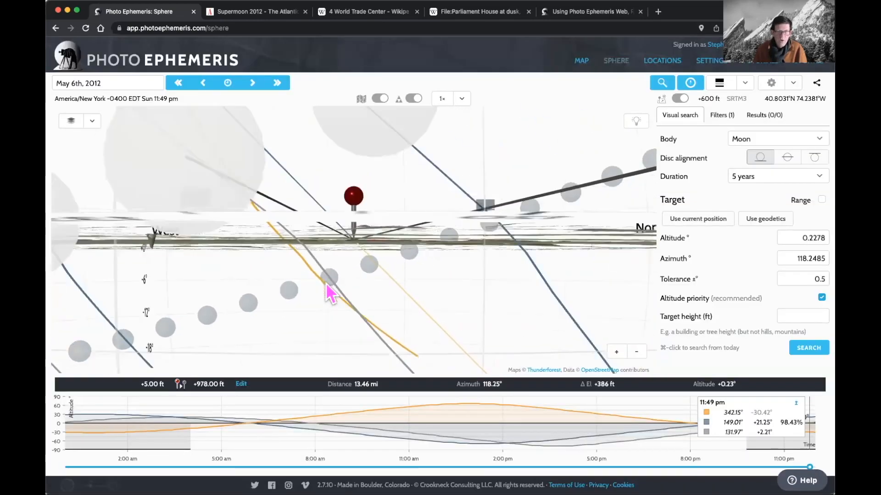
left_click_drag(393, 259, 389, 268)
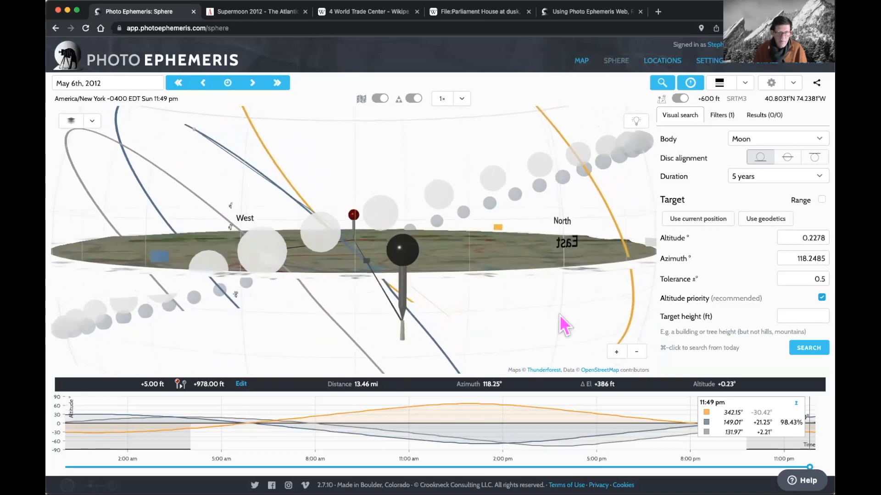
left_click(637, 352)
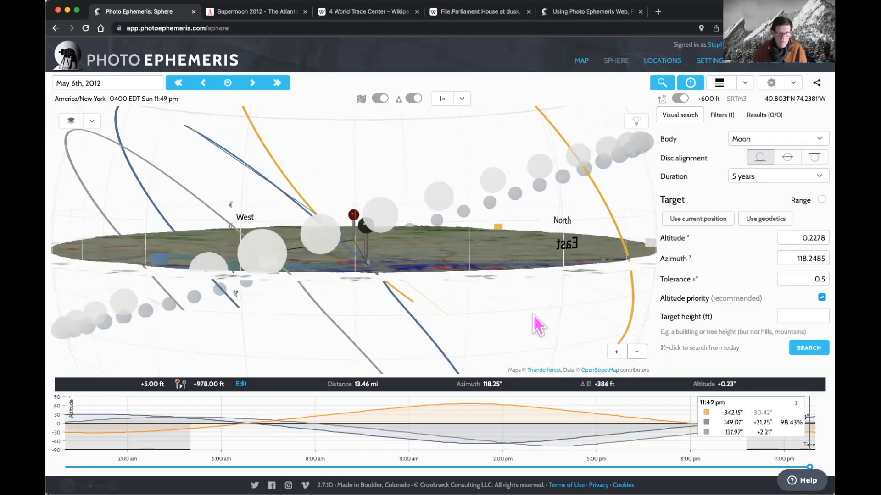
scroll(416, 275, "up", 5)
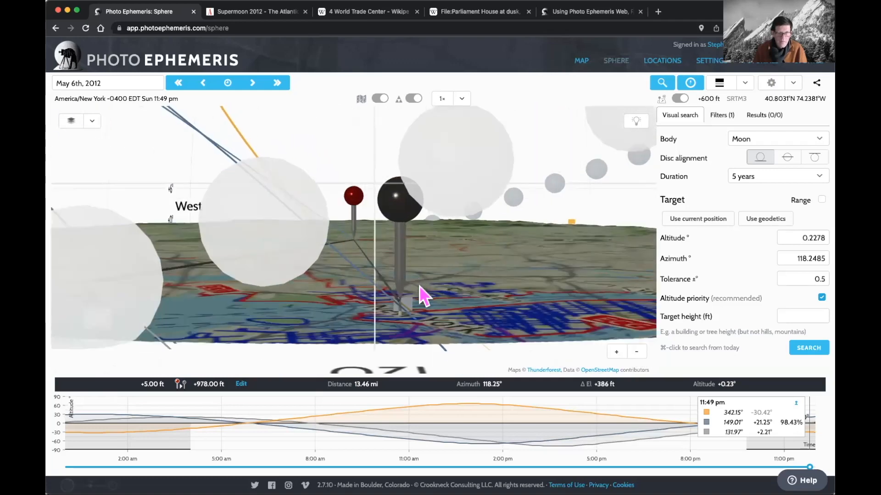
scroll(421, 294, "up", 3)
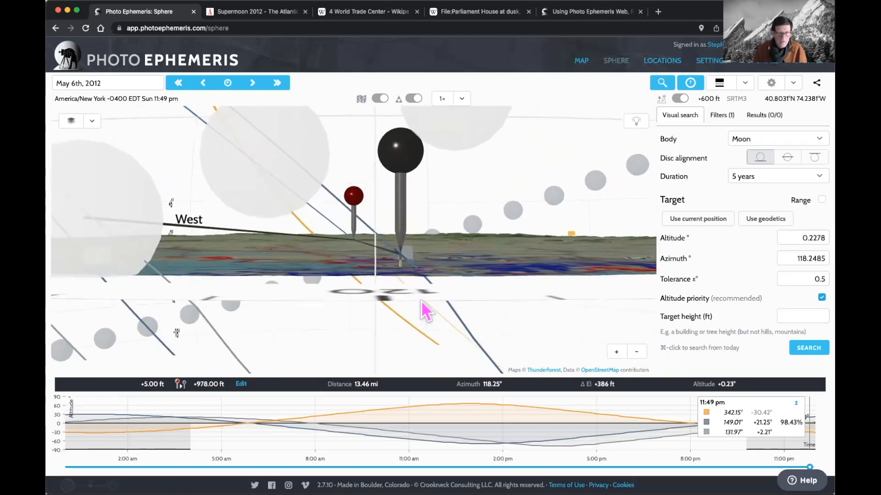
scroll(421, 305, "down", 3)
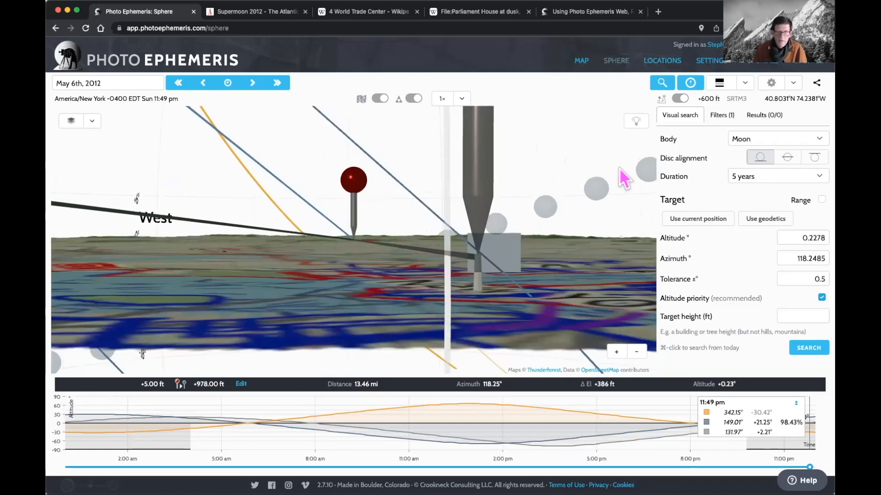
left_click(801, 316)
key("Escape")
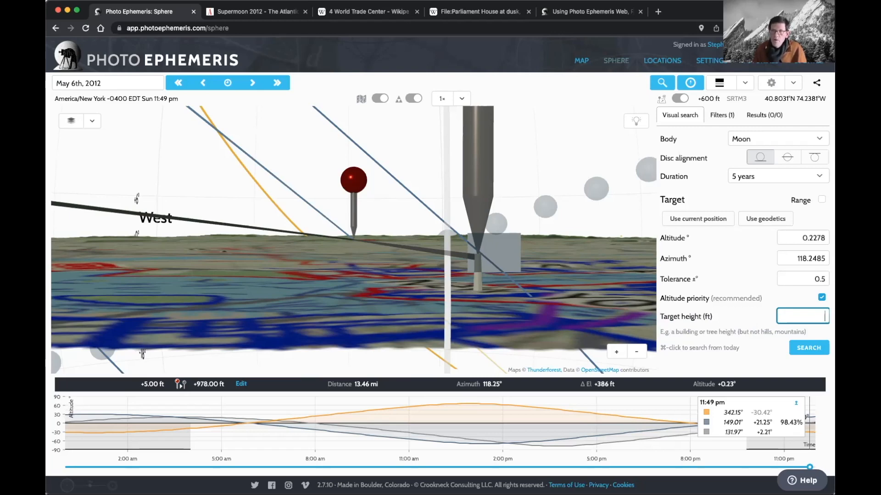
key("super+Tab")
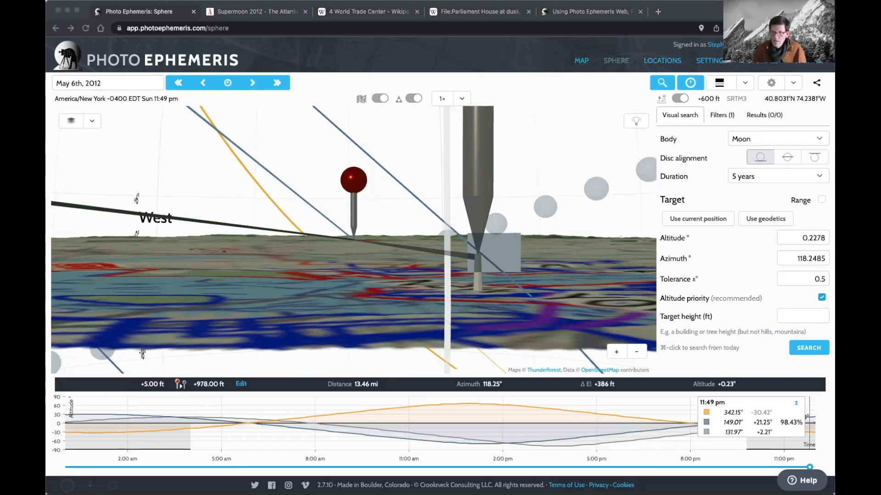